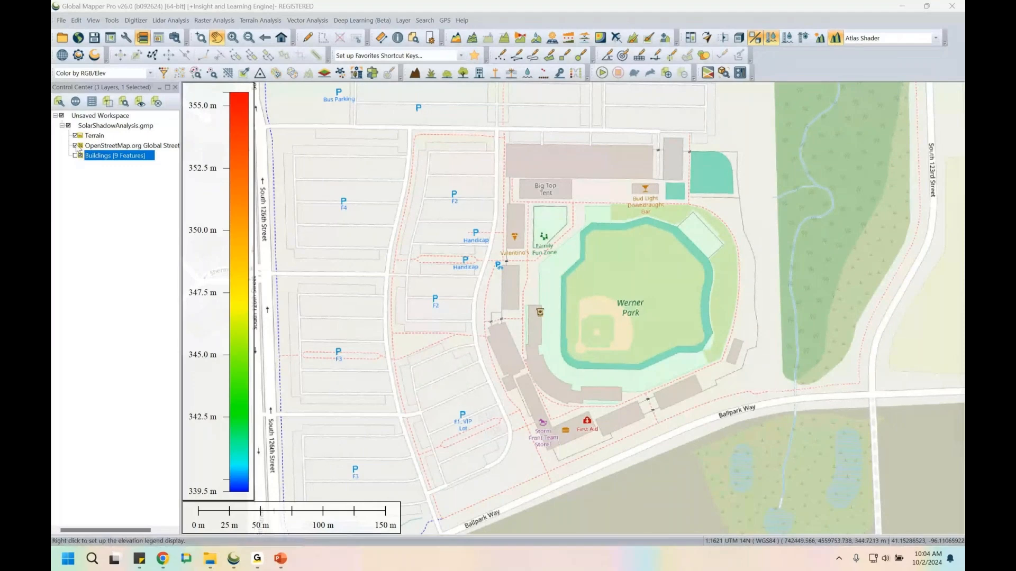
Step: Hide the OpenStreetMap street layer and show the Buildings layer over the terrain
{"action": "left_click", "coordinate": [75, 146]}
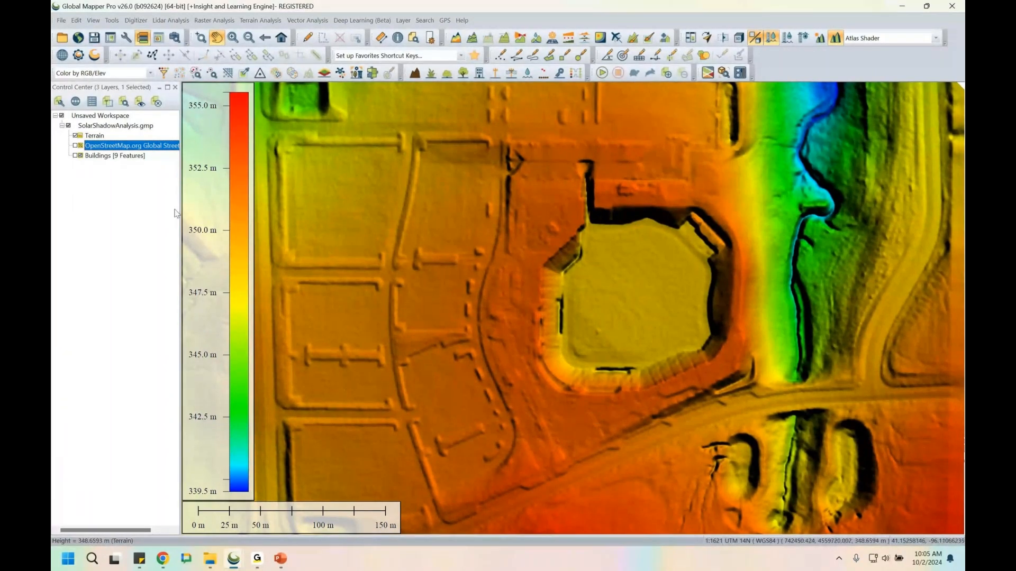
{"action": "left_click", "coordinate": [75, 156]}
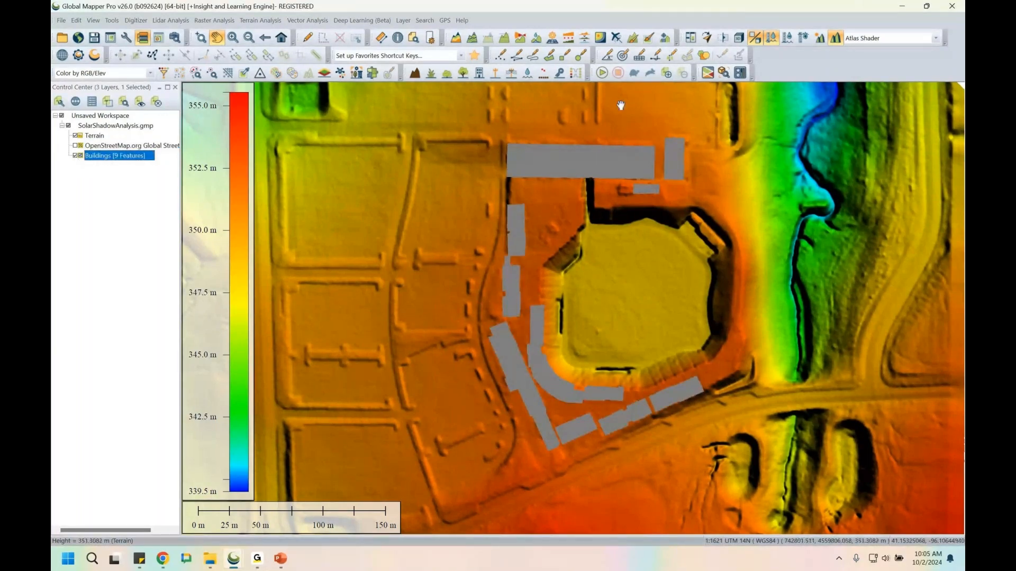
Step: Inspect the feature attributes of the long building north of the ballpark, including its maximum elevation
{"action": "key", "text": "i"}
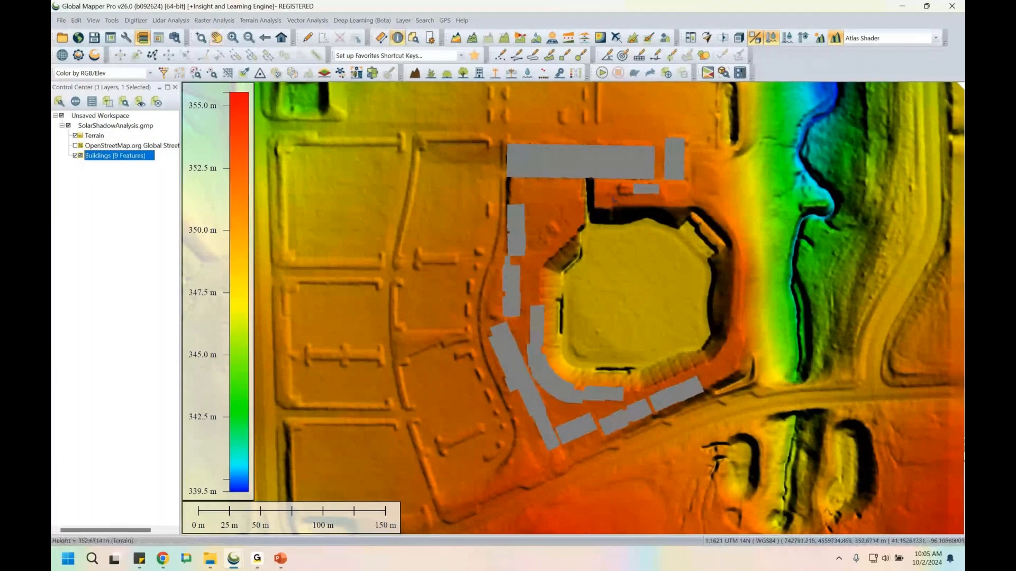
{"action": "left_click", "coordinate": [591, 166]}
{"action": "left_click_drag", "start_coordinate": [483, 127], "coordinate": [368, 100]}
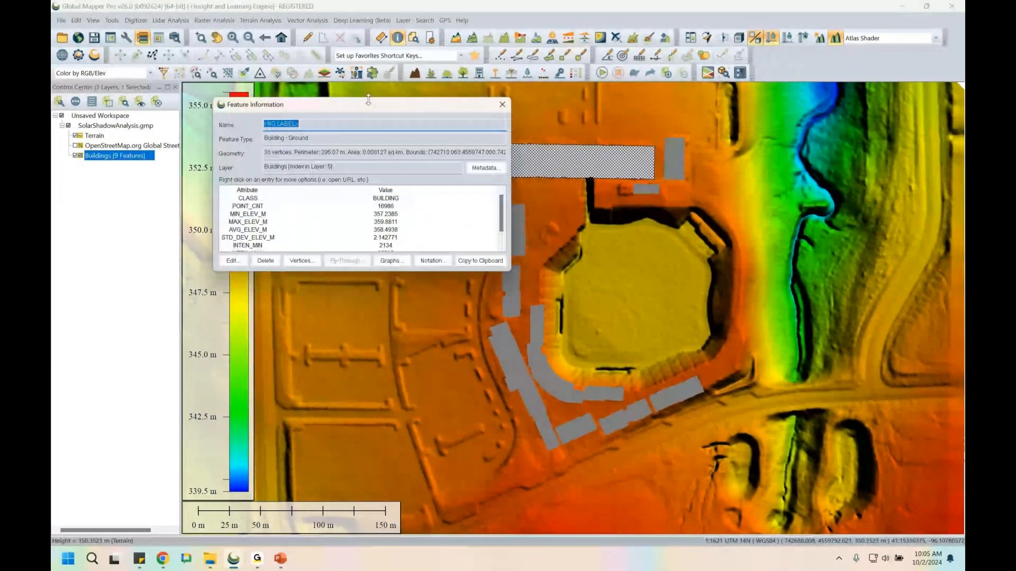
{"action": "left_click", "coordinate": [376, 223]}
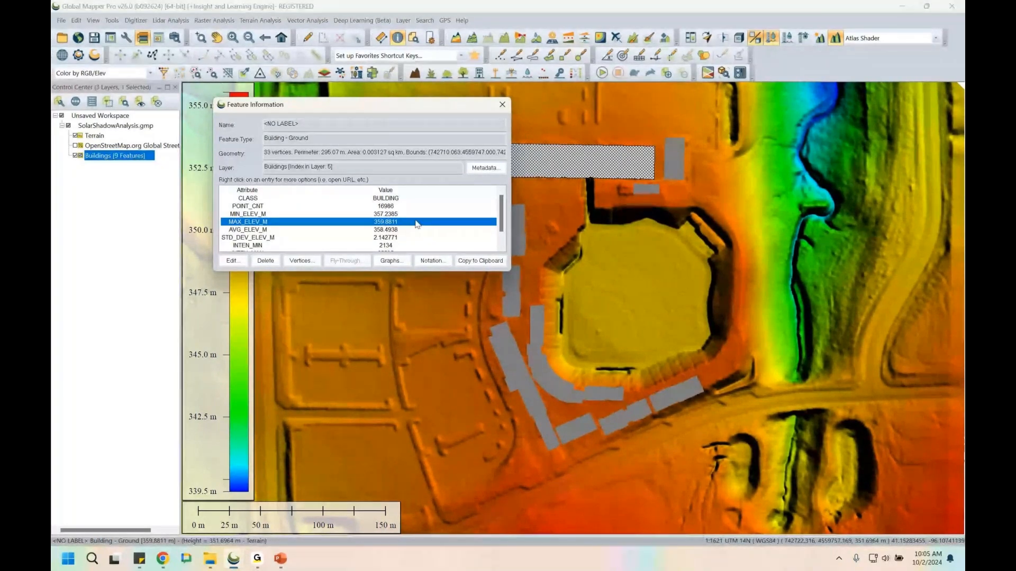
{"action": "left_click", "coordinate": [503, 109]}
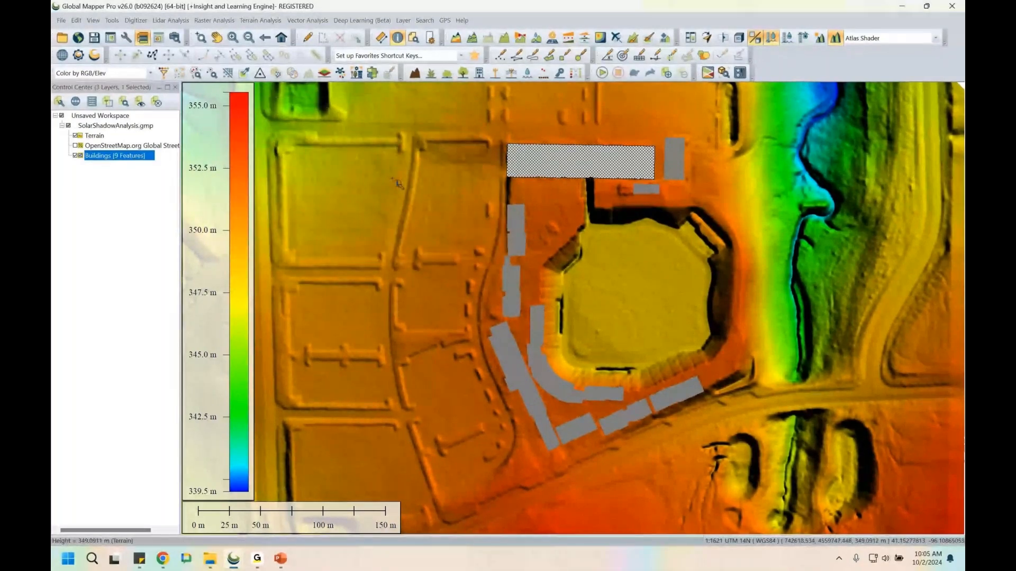
{"action": "left_click", "coordinate": [393, 179]}
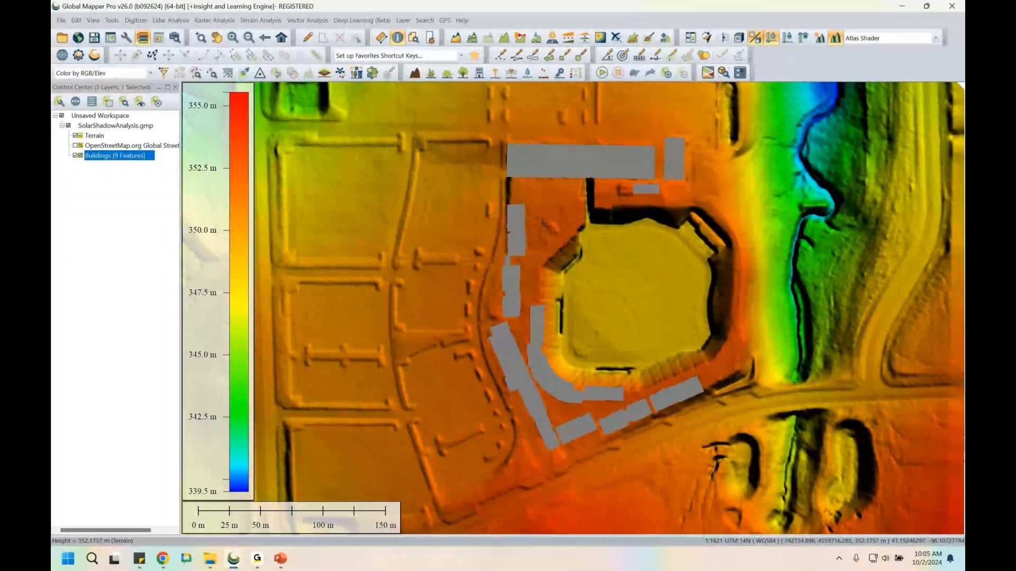
Step: Start a shadow calculation on the terrain and include the Buildings layer as vector obstructions
{"action": "left_click", "coordinate": [552, 38]}
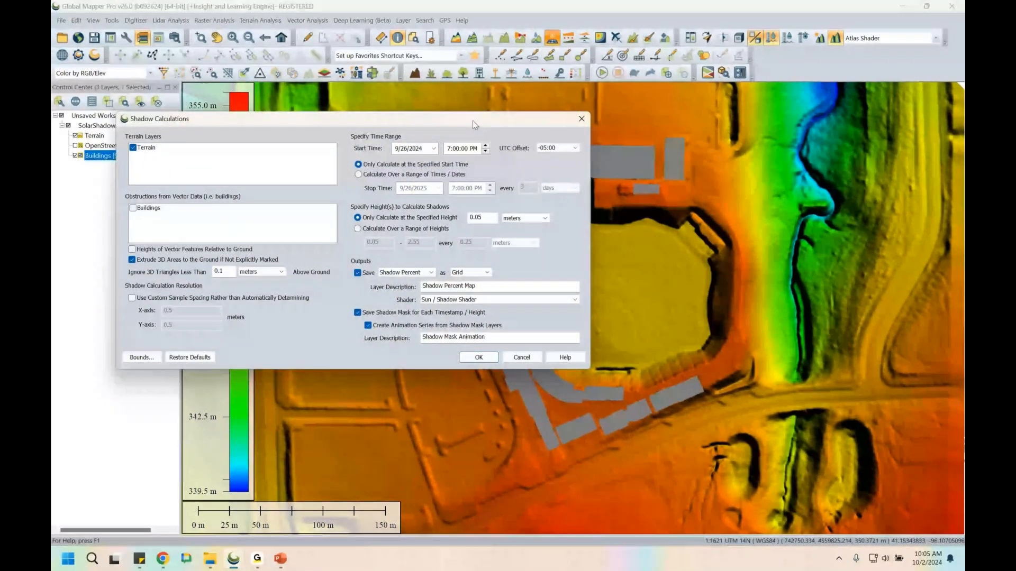
{"action": "left_click_drag", "start_coordinate": [472, 121], "coordinate": [465, 94]}
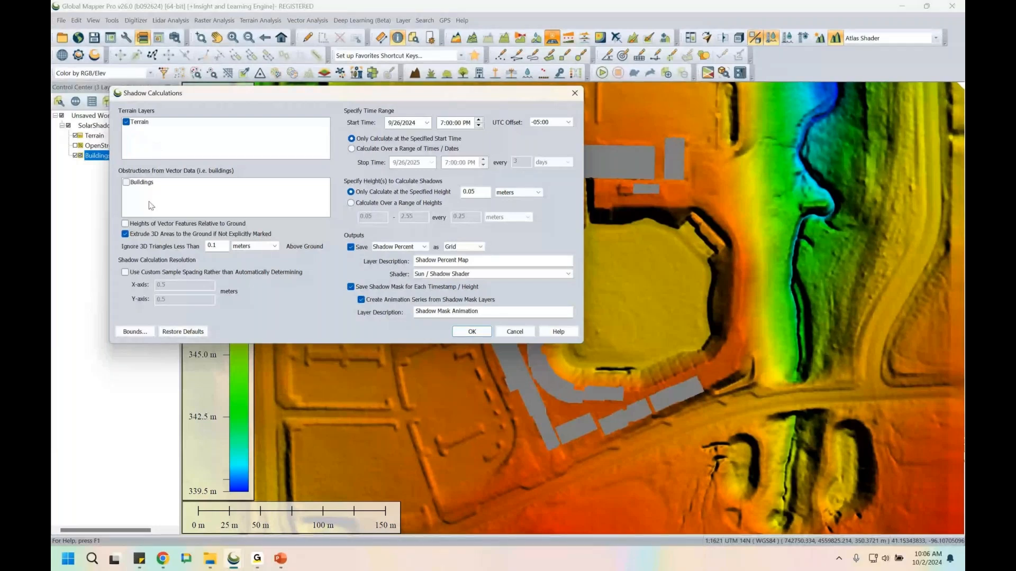
{"action": "left_click", "coordinate": [127, 184]}
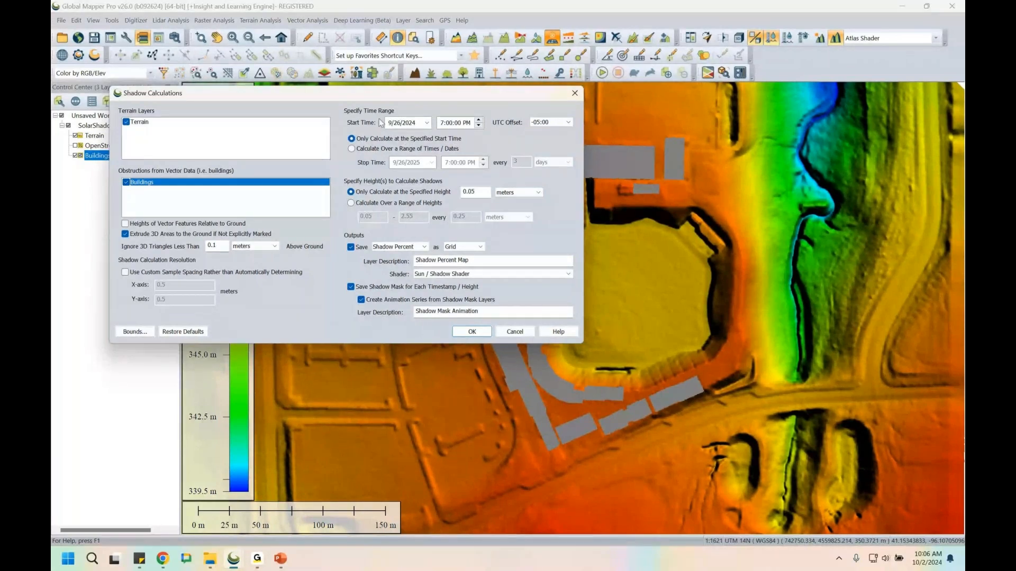
{"action": "left_click", "coordinate": [430, 150]}
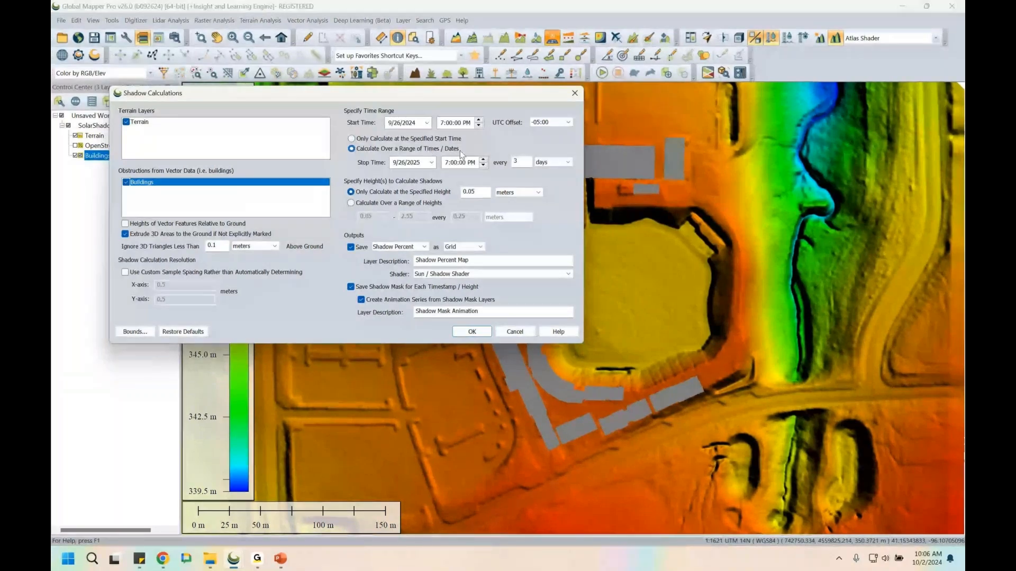
{"action": "left_click", "coordinate": [550, 162]}
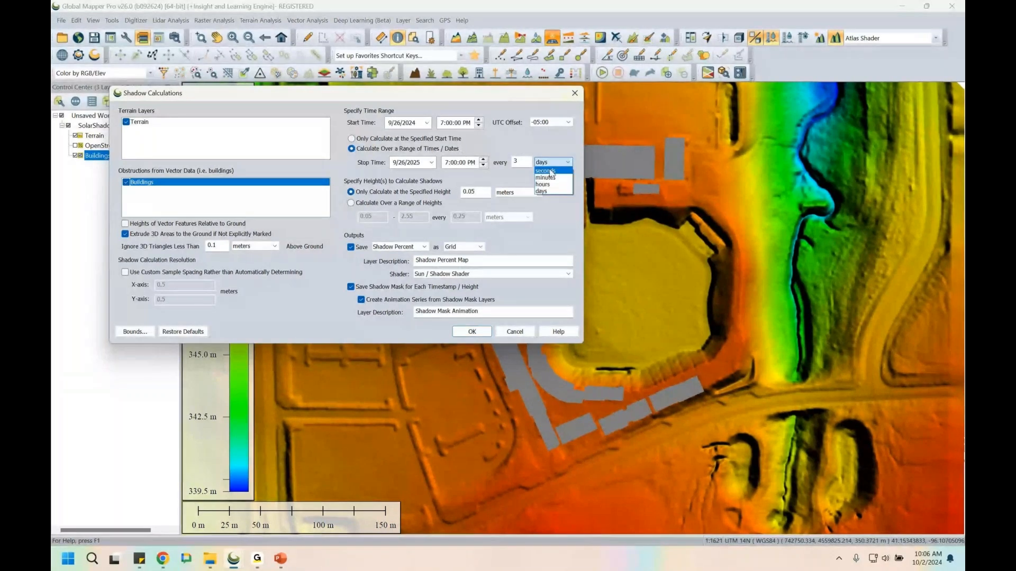
{"action": "left_click", "coordinate": [553, 138]}
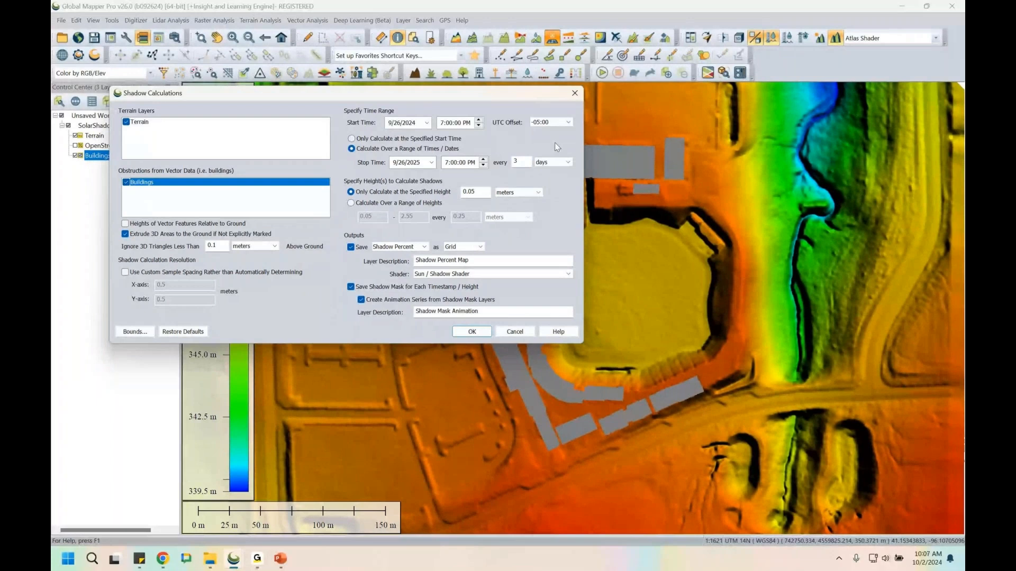
{"action": "left_click", "coordinate": [366, 139]}
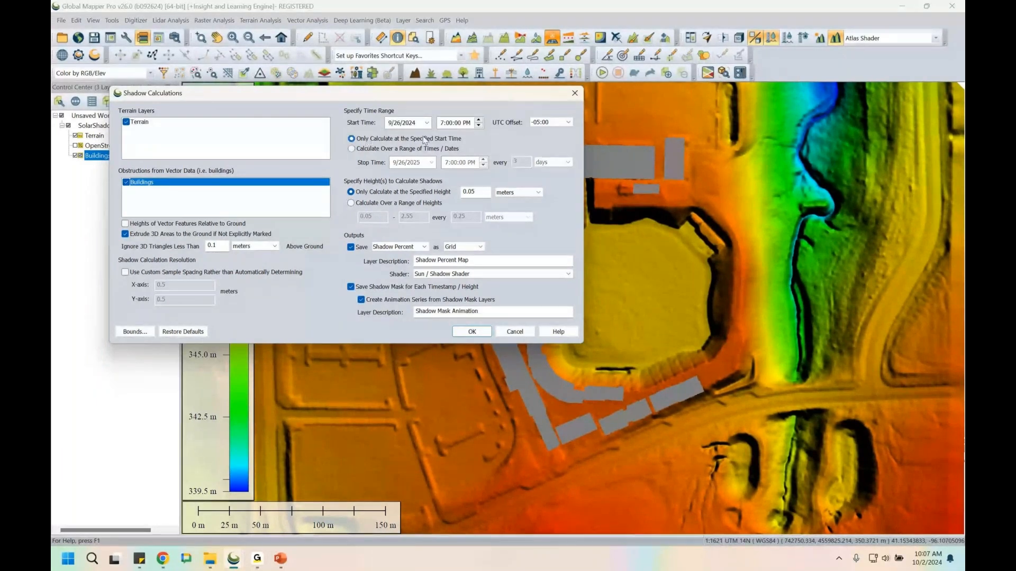
Step: Set the shadow calculation's start time to 6:00:00 PM and keep the UTC offset at -05:00
{"action": "left_click", "coordinate": [443, 123]}
{"action": "type", "text": "6"}
{"action": "left_click", "coordinate": [557, 123]}
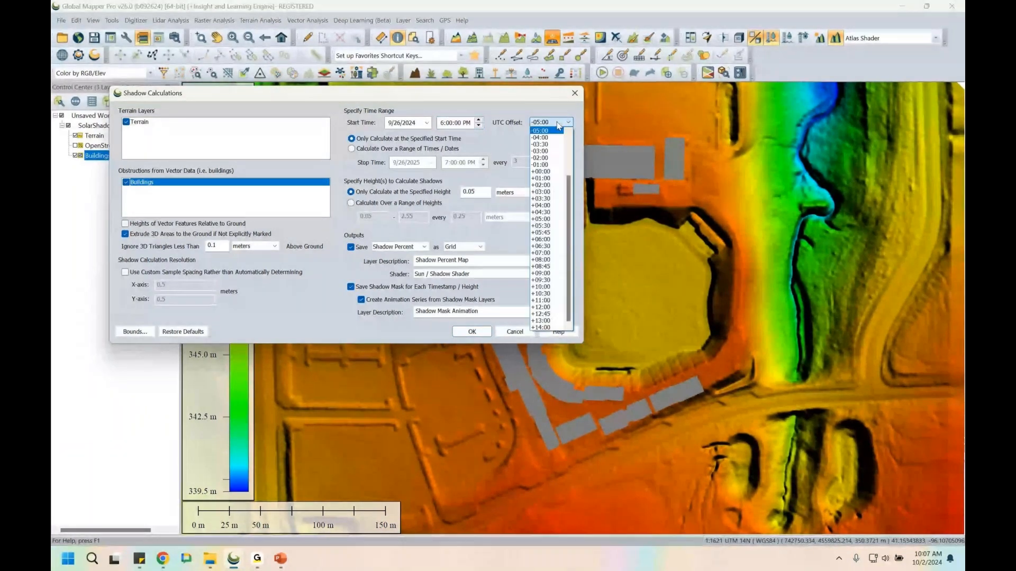
{"action": "left_click", "coordinate": [558, 122]}
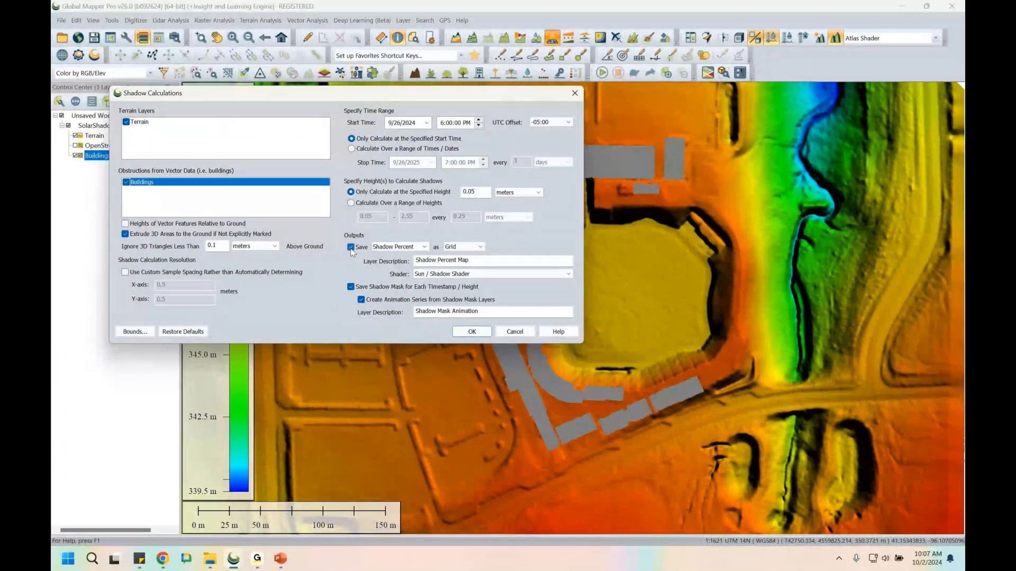
Step: Turn off the animation series, describe the mask output as "Shadow Mask", and run the calculation with a Shadow Percent grid
{"action": "left_click", "coordinate": [394, 249]}
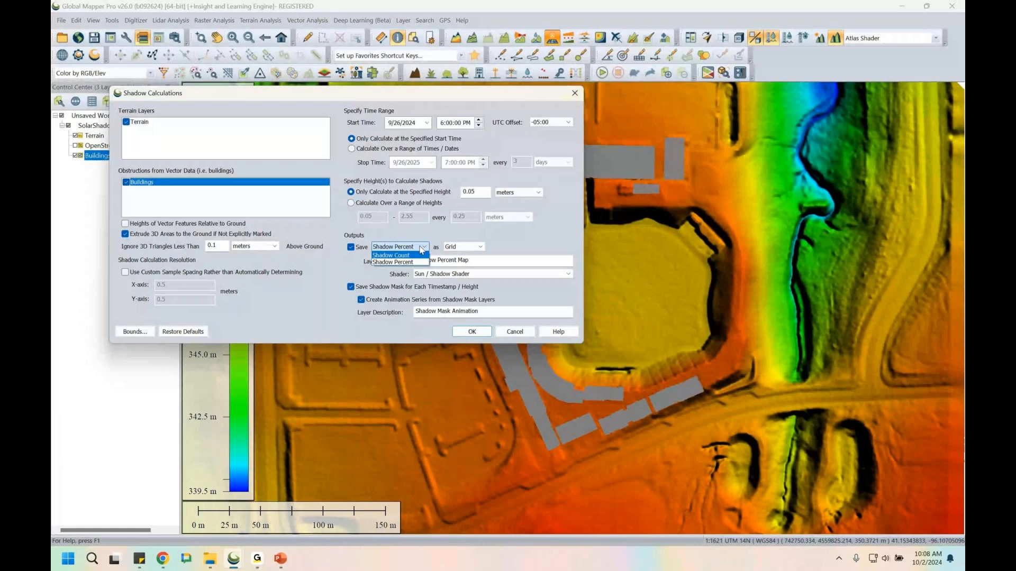
{"action": "left_click", "coordinate": [422, 250]}
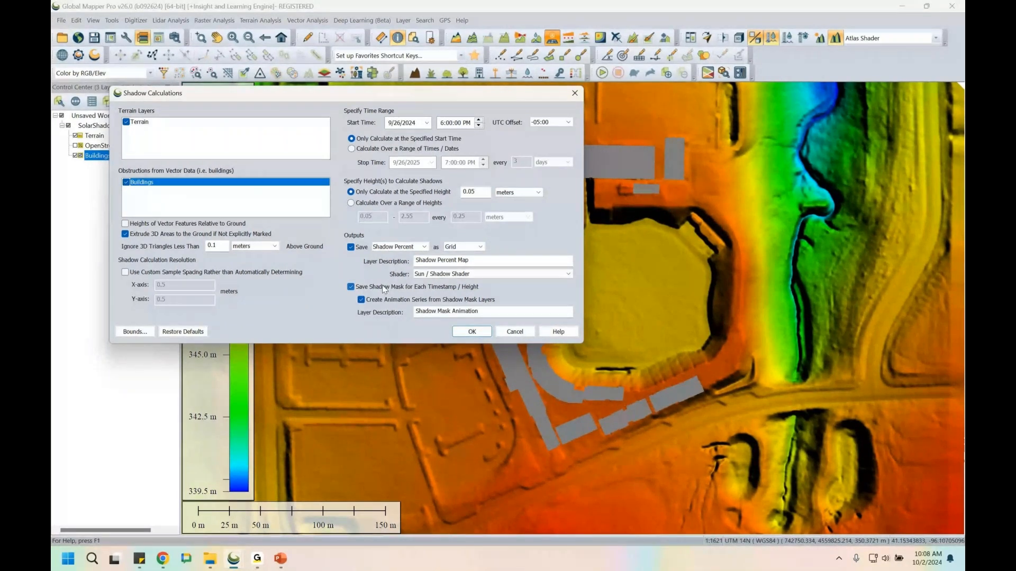
{"action": "left_click", "coordinate": [361, 300]}
{"action": "double_click", "coordinate": [460, 312]}
{"action": "key", "text": "BackSpace"}
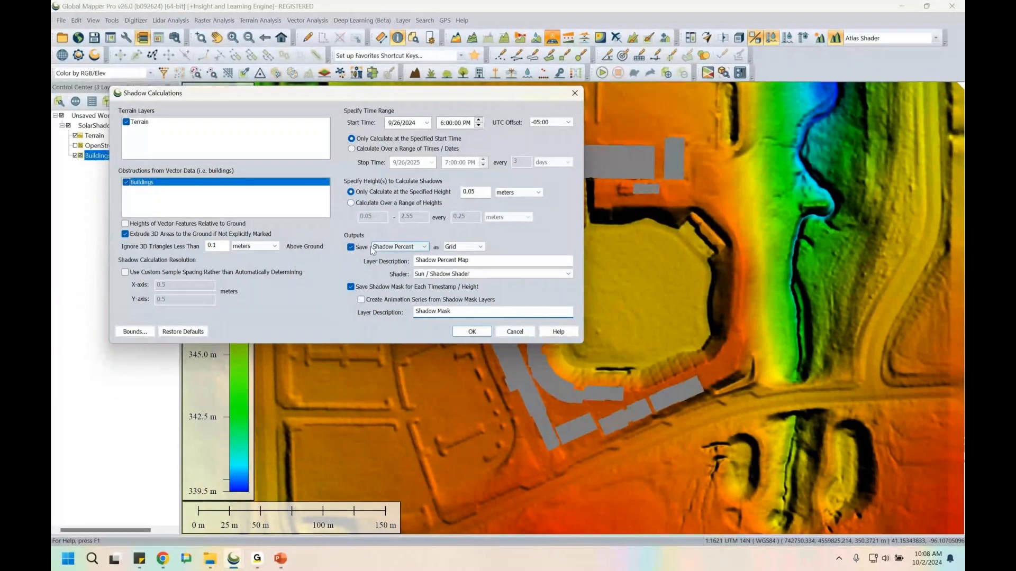
{"action": "left_click", "coordinate": [479, 333]}
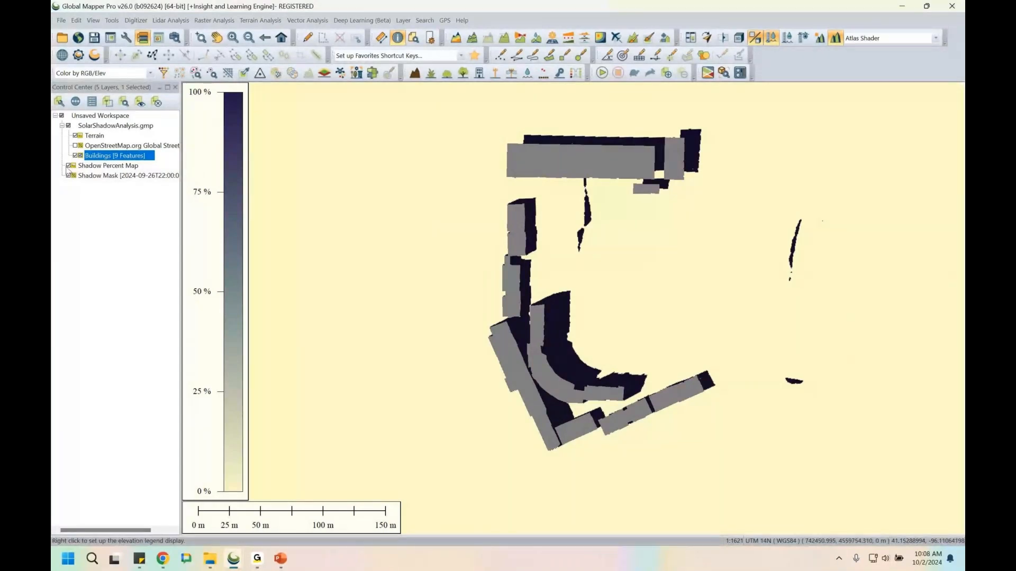
Step: Hide the Shadow Percent Map to examine the shadow mask over the terrain, and hide the mask layer too
{"action": "left_click", "coordinate": [68, 166]}
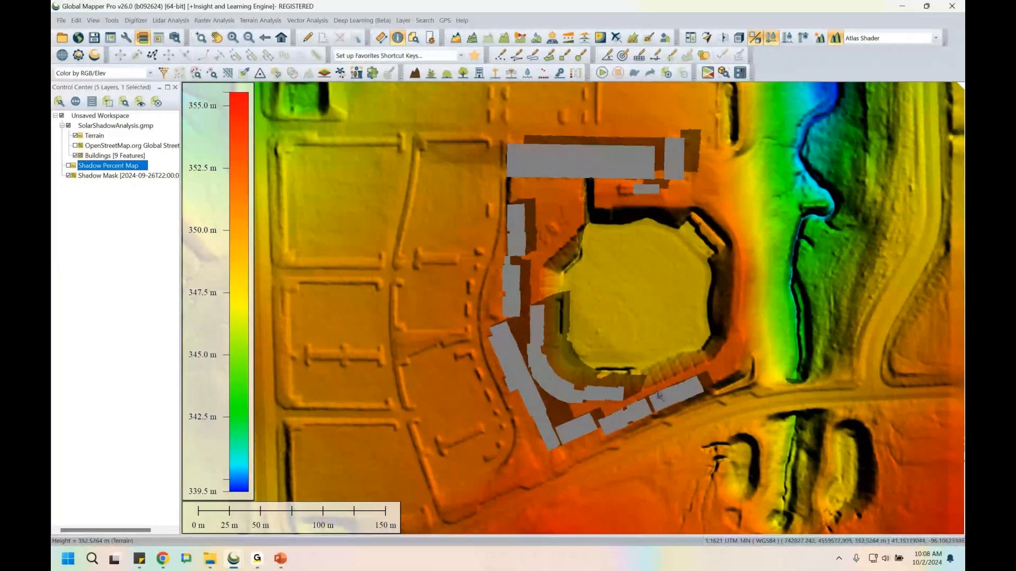
{"action": "left_click_drag", "start_coordinate": [667, 295], "coordinate": [652, 271]}
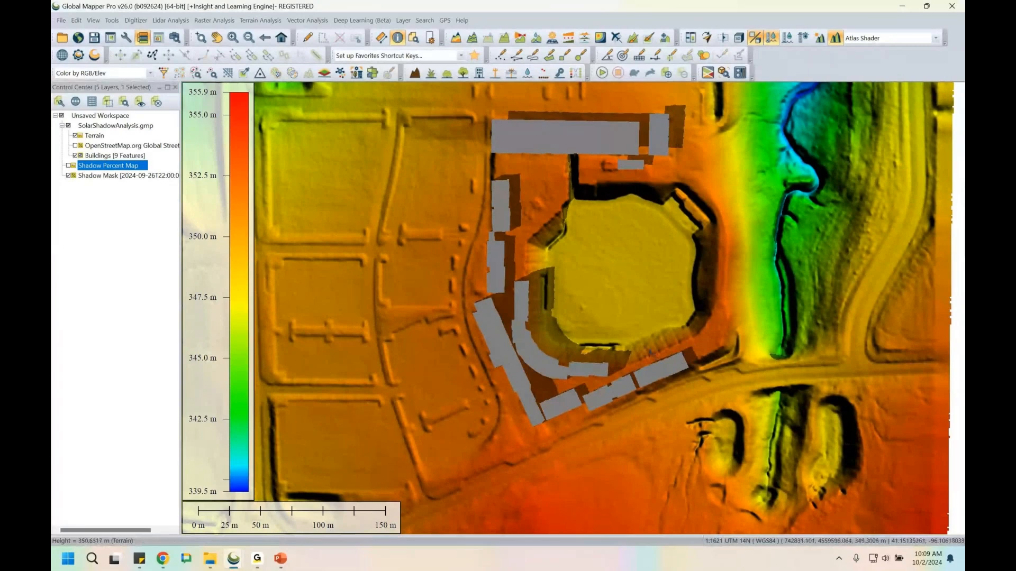
{"action": "left_click_drag", "start_coordinate": [616, 303], "coordinate": [620, 318]}
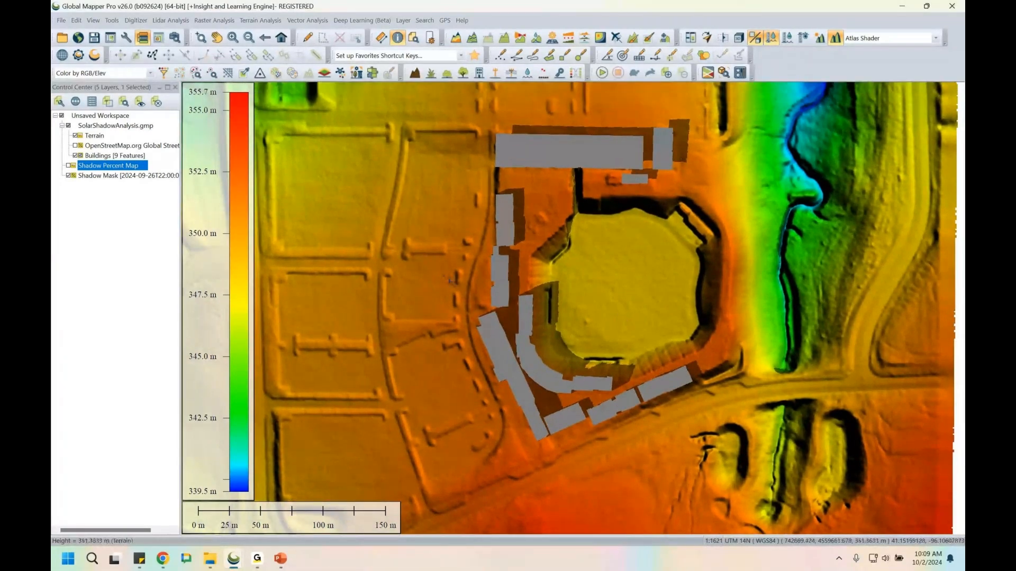
{"action": "left_click", "coordinate": [68, 176]}
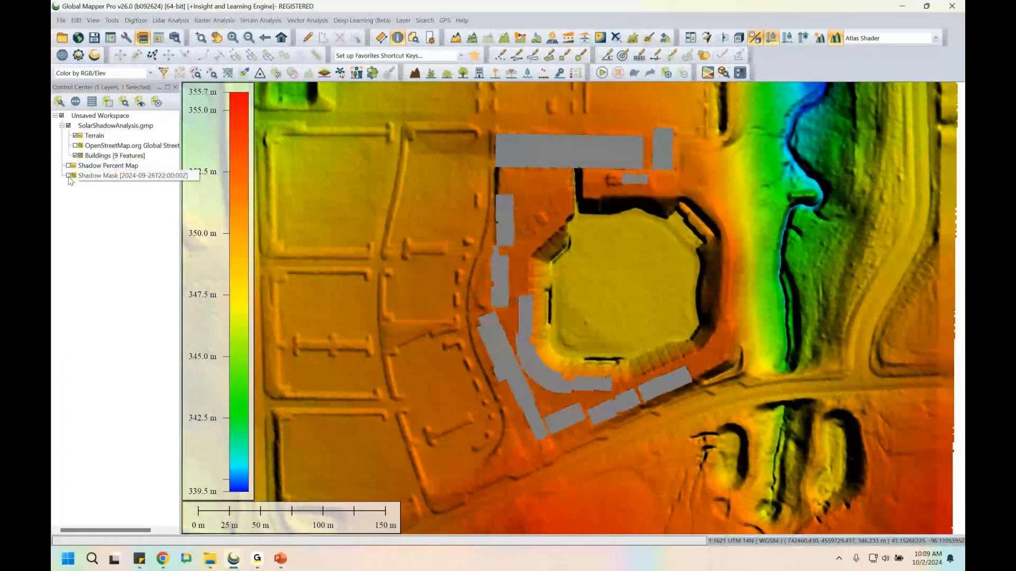
Step: Set up another shadow calculation over a range of times, with the stop date set to 9/26/2024
{"action": "left_click", "coordinate": [547, 42]}
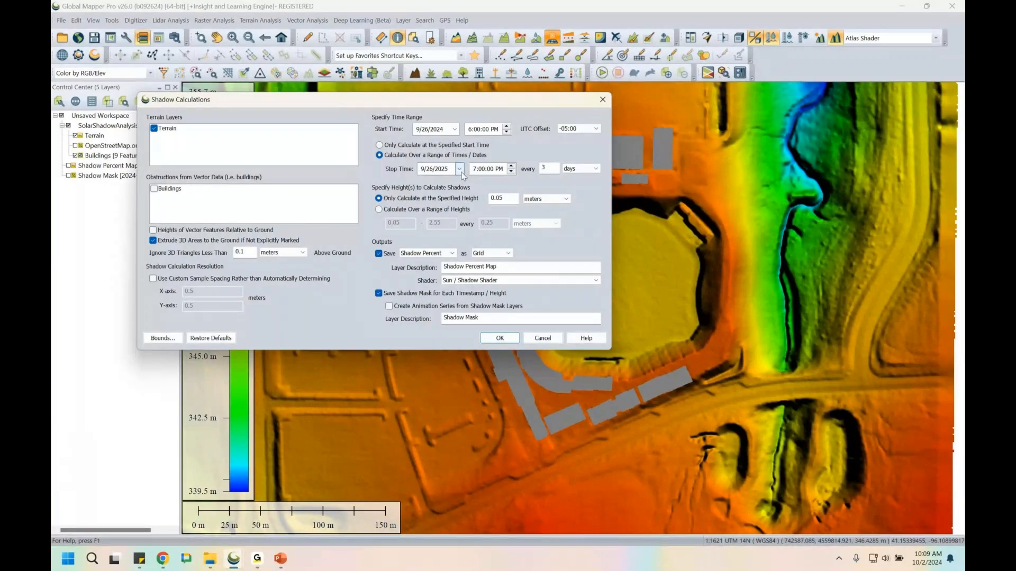
{"action": "left_click", "coordinate": [453, 130]}
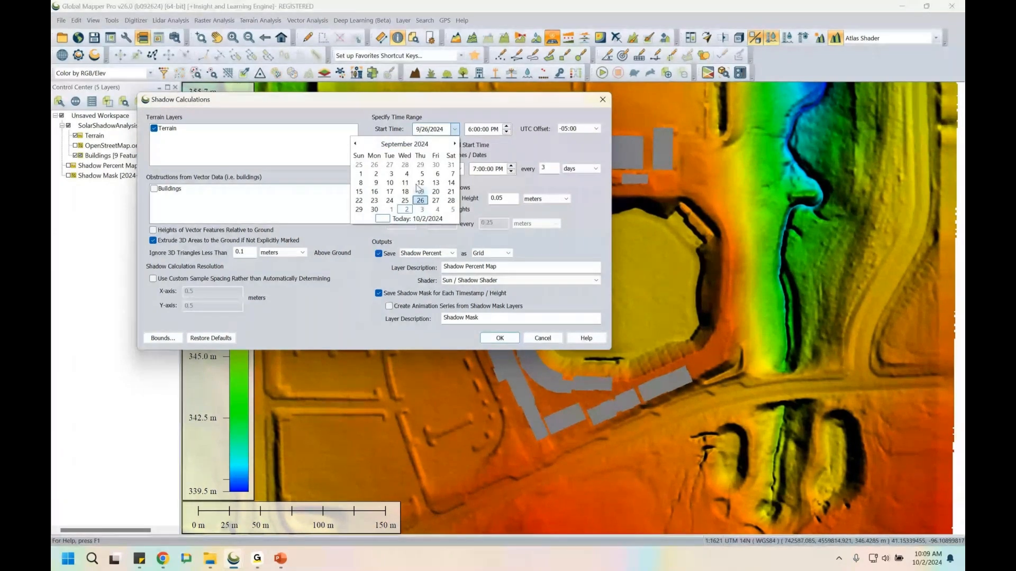
{"action": "left_click", "coordinate": [459, 113]}
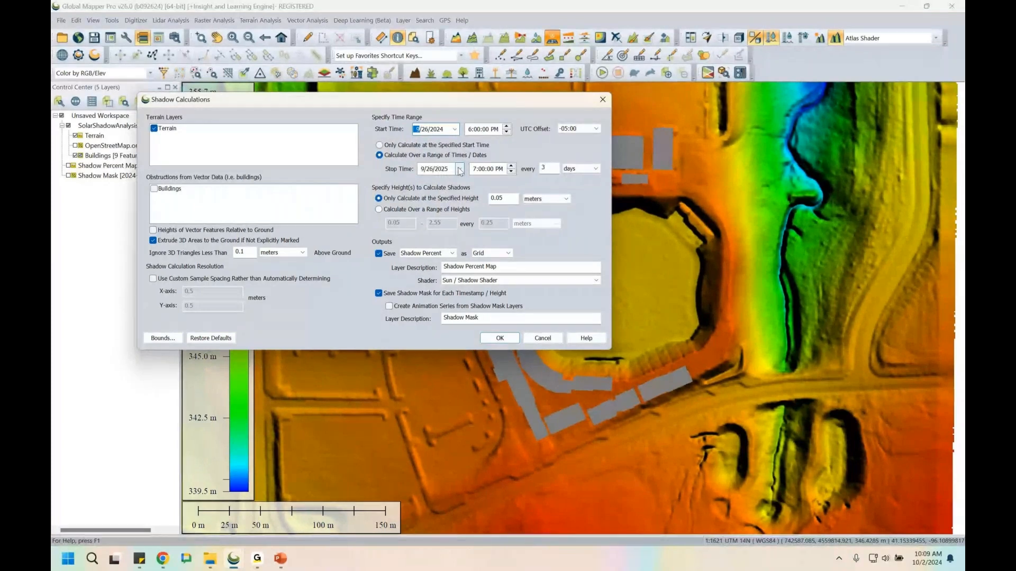
{"action": "left_click", "coordinate": [459, 169]}
{"action": "left_click", "coordinate": [449, 254]}
{"action": "left_click", "coordinate": [458, 170]}
{"action": "scroll", "coordinate": [407, 198], "scroll_direction": "up", "scroll_amount": 1}
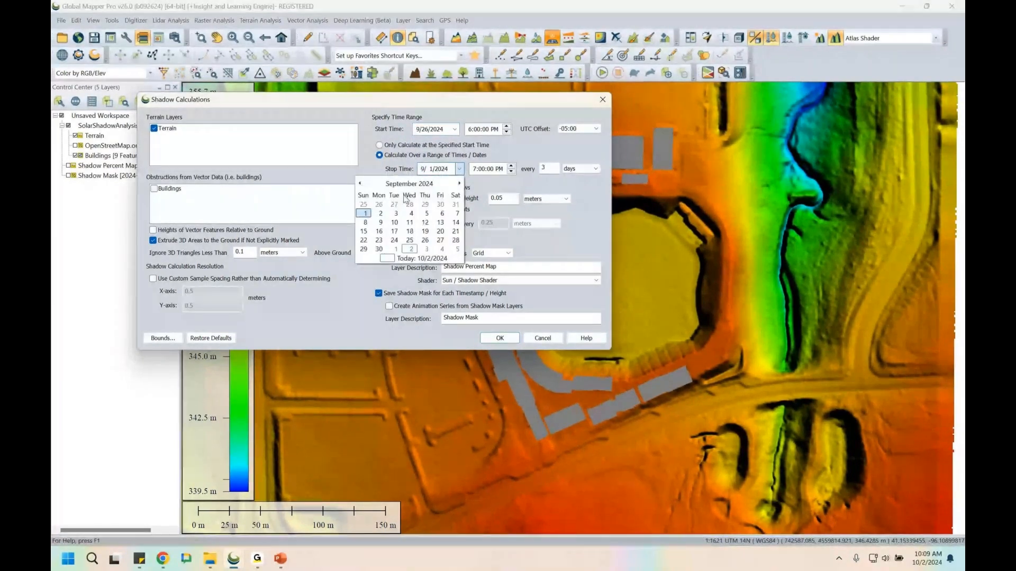
{"action": "left_click", "coordinate": [425, 241]}
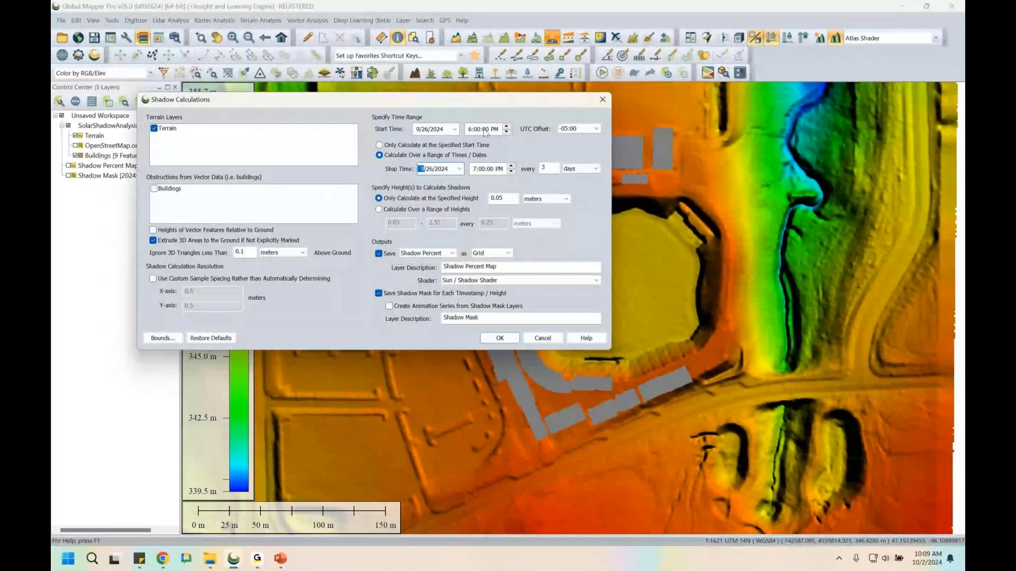
Step: Set the stop time to 9:00:00 PM and the calculation interval to every 15 minutes
{"action": "left_click", "coordinate": [474, 169]}
{"action": "type", "text": "9"}
{"action": "left_click", "coordinate": [557, 166]}
{"action": "left_click", "coordinate": [545, 169]}
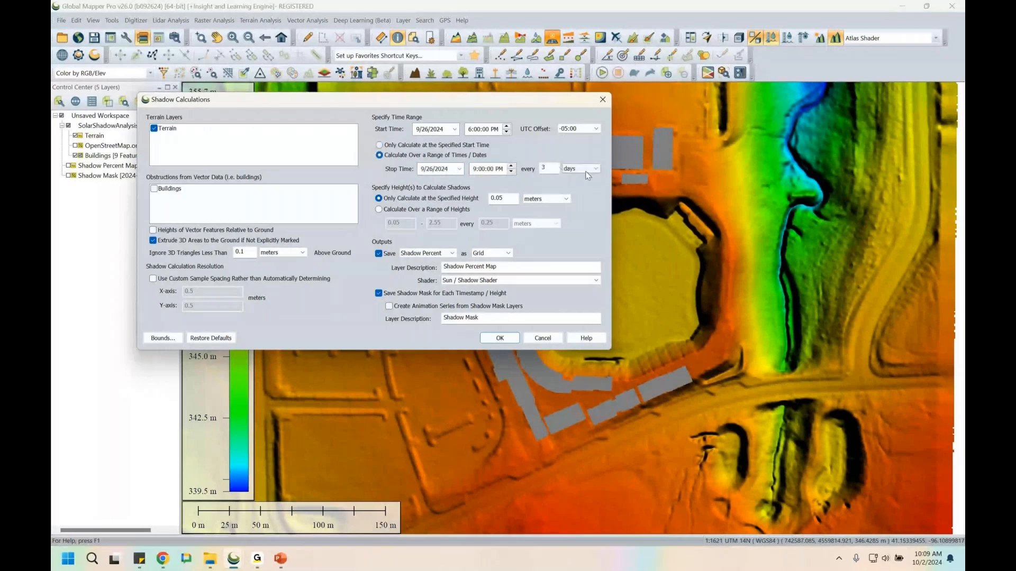
{"action": "double_click", "coordinate": [543, 170]}
{"action": "type", "text": "15"}
{"action": "left_click", "coordinate": [580, 169]}
{"action": "left_click", "coordinate": [575, 186]}
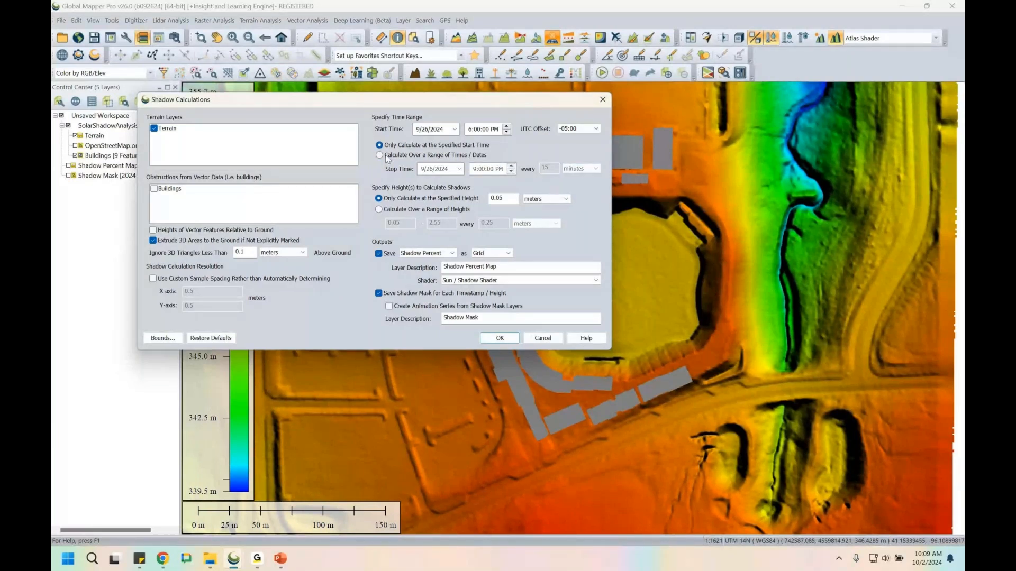
Step: Include Buildings as obstructions, enable the animation series from the shadow masks, run the calculation, and select the new Shadow Percent Map
{"action": "left_click", "coordinate": [154, 189]}
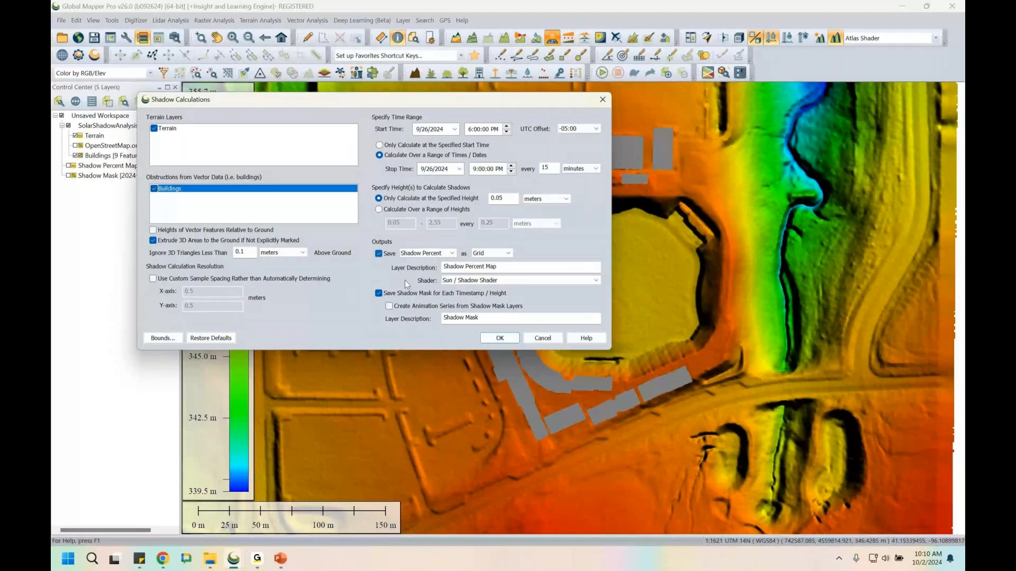
{"action": "left_click", "coordinate": [432, 308]}
{"action": "left_click", "coordinate": [488, 323]}
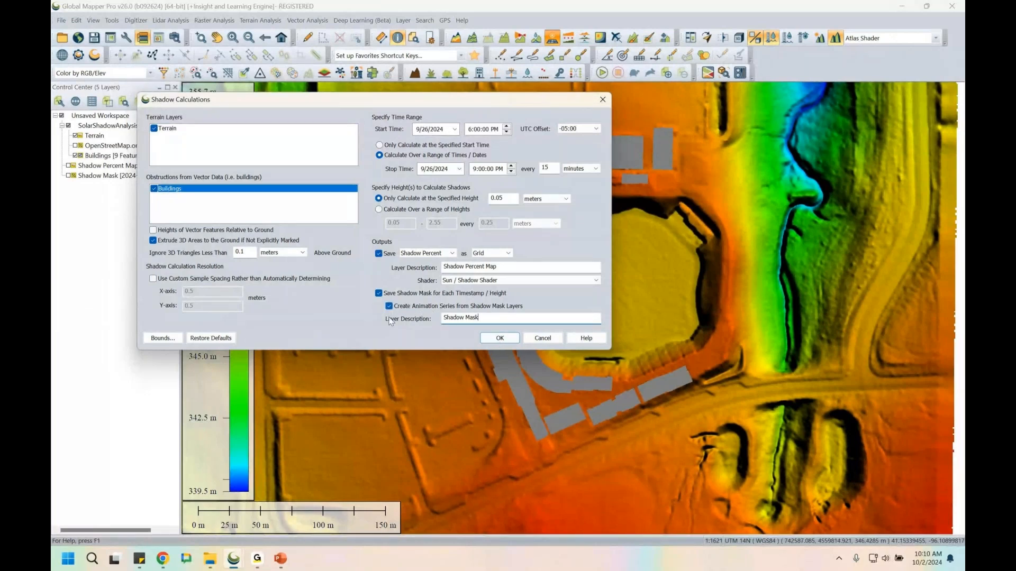
{"action": "left_click", "coordinate": [502, 340]}
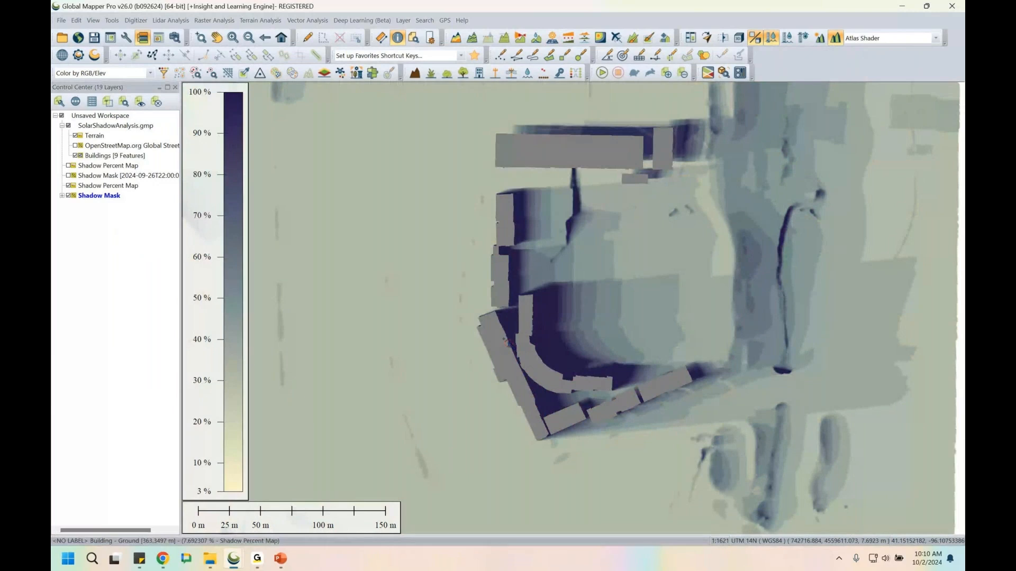
{"action": "left_click", "coordinate": [86, 186]}
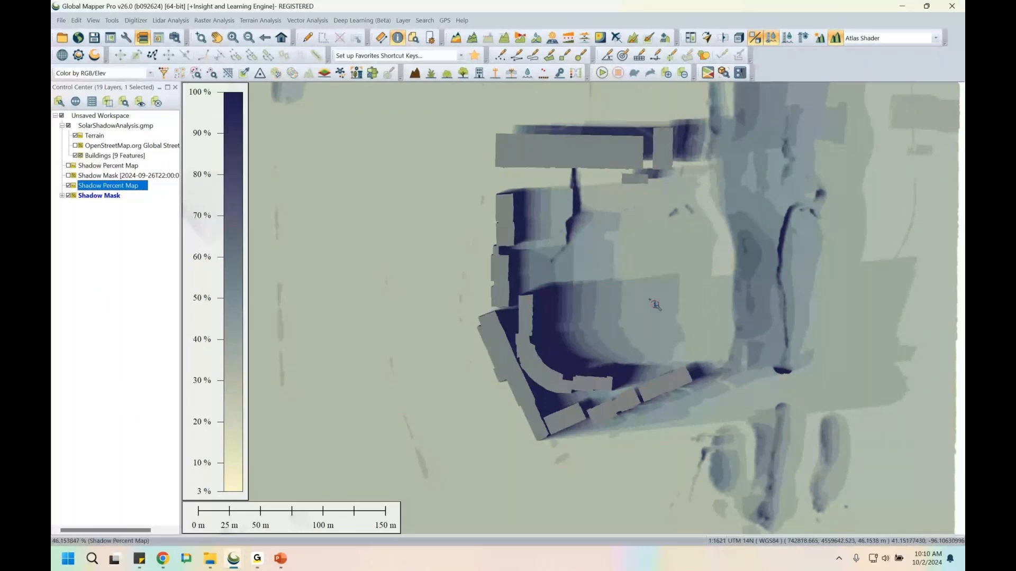
Step: Hide the newest Shadow Percent Map, select the Shadow Mask layer group, and play its animation
{"action": "left_click", "coordinate": [68, 186]}
{"action": "left_click", "coordinate": [105, 196]}
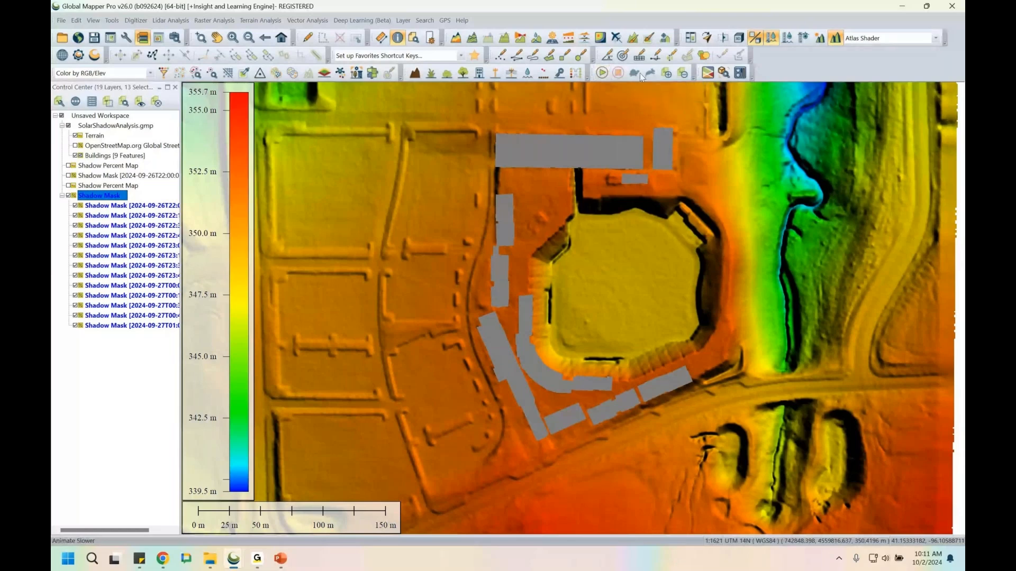
{"action": "left_click", "coordinate": [601, 72]}
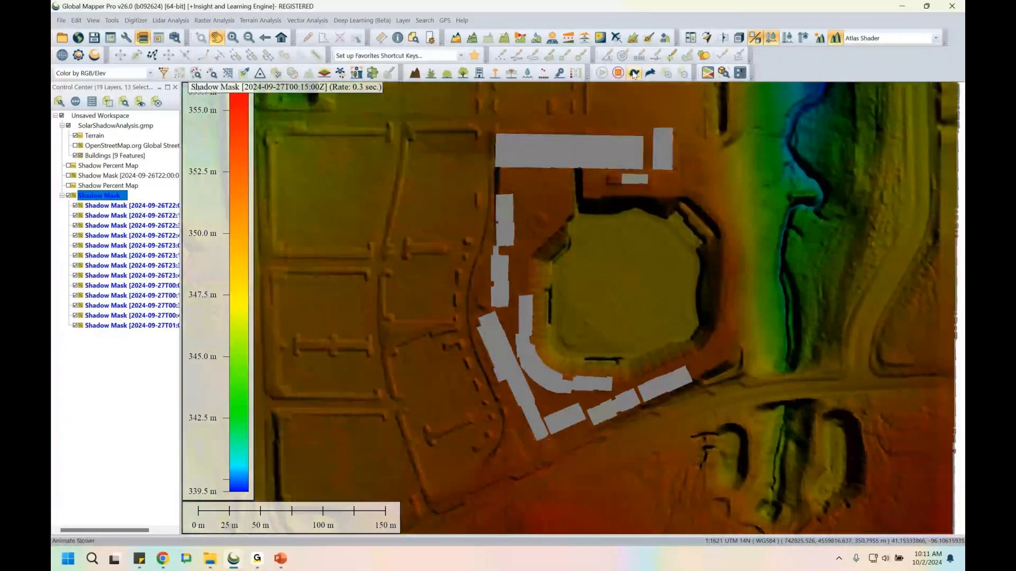
Step: Slow the shadow mask animation to a rate of 0.6 sec. per frame and stop the playback
{"action": "left_click", "coordinate": [634, 73]}
{"action": "left_click", "coordinate": [635, 73]}
{"action": "left_click", "coordinate": [634, 74]}
{"action": "left_click", "coordinate": [634, 73]}
{"action": "left_click", "coordinate": [635, 74]}
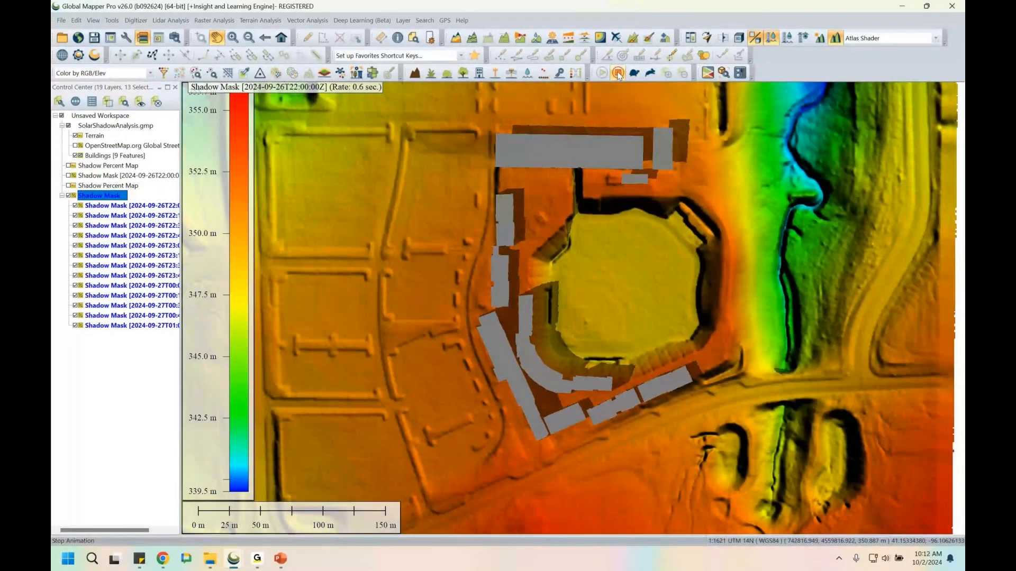
{"action": "left_click", "coordinate": [619, 74]}
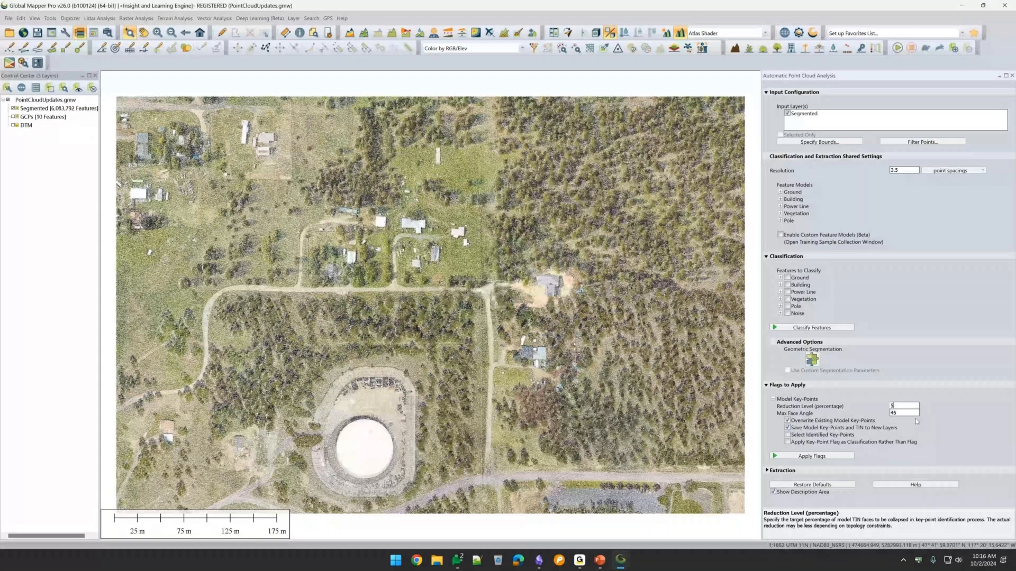
Step: Set the model key-point reduction level to 50 percent and apply the flags to the Segmented point cloud
{"action": "type", "text": "0"}
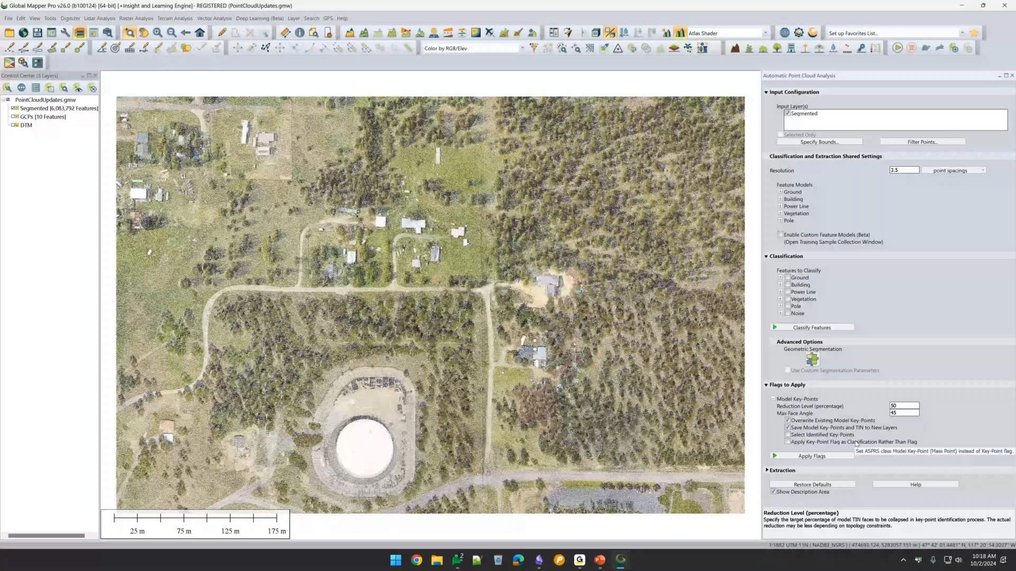
{"action": "left_click", "coordinate": [797, 458]}
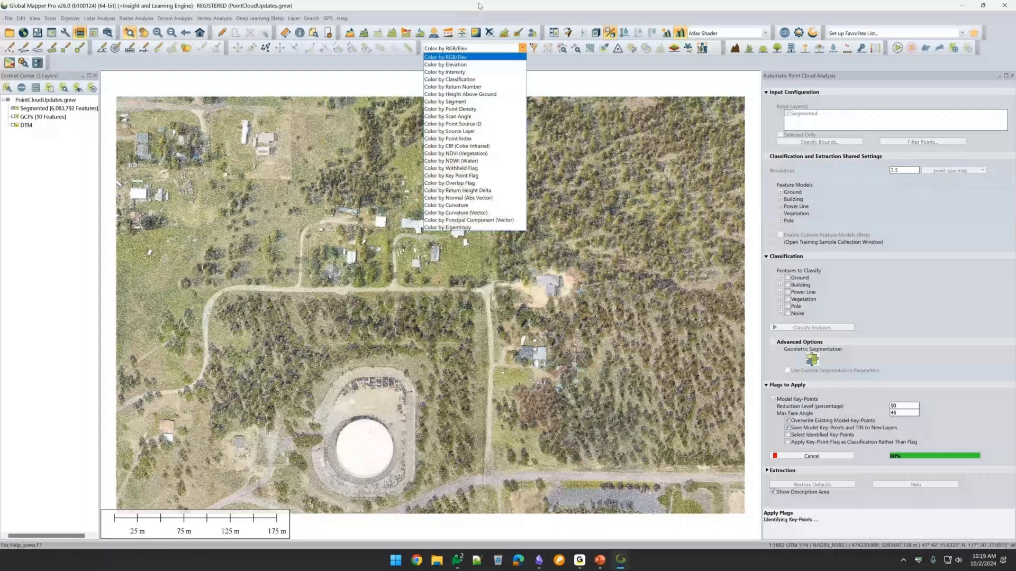
Step: Color the point cloud by Key Point Flag and examine the flagged points around the round tank and trees
{"action": "left_click", "coordinate": [479, 4]}
{"action": "left_click", "coordinate": [476, 49]}
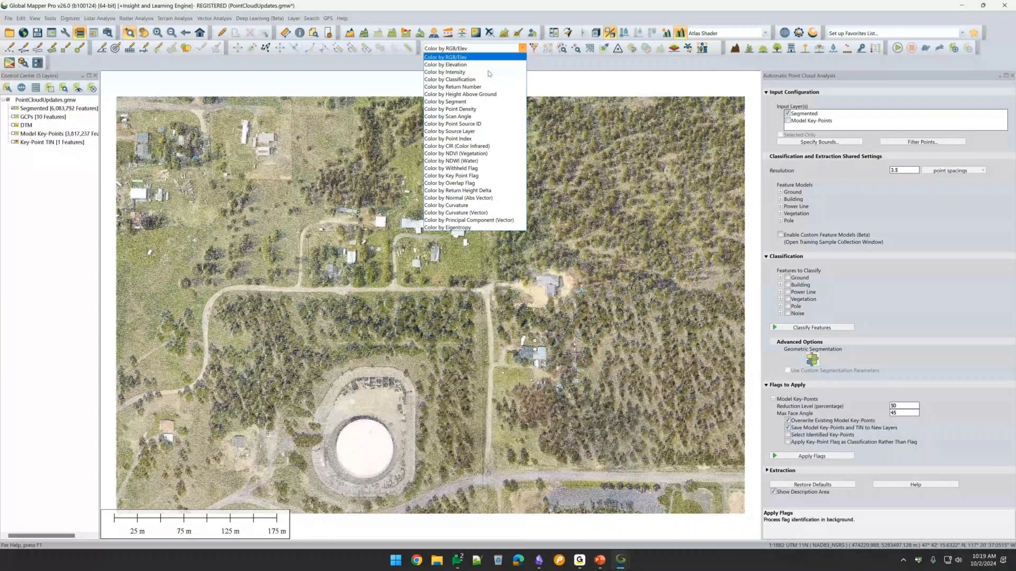
{"action": "left_click", "coordinate": [494, 177]}
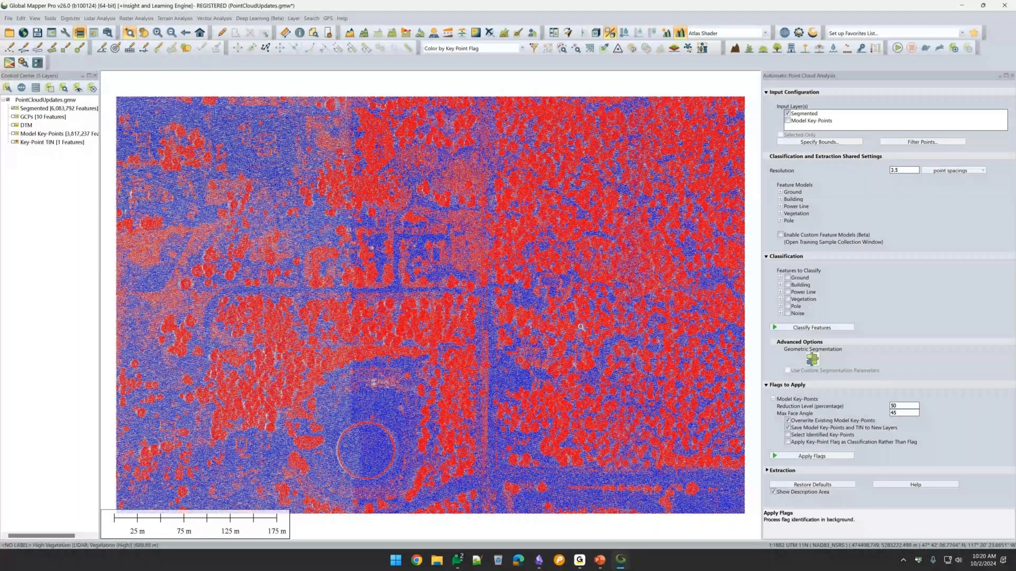
{"action": "scroll", "coordinate": [581, 327], "scroll_direction": "up", "scroll_amount": 1}
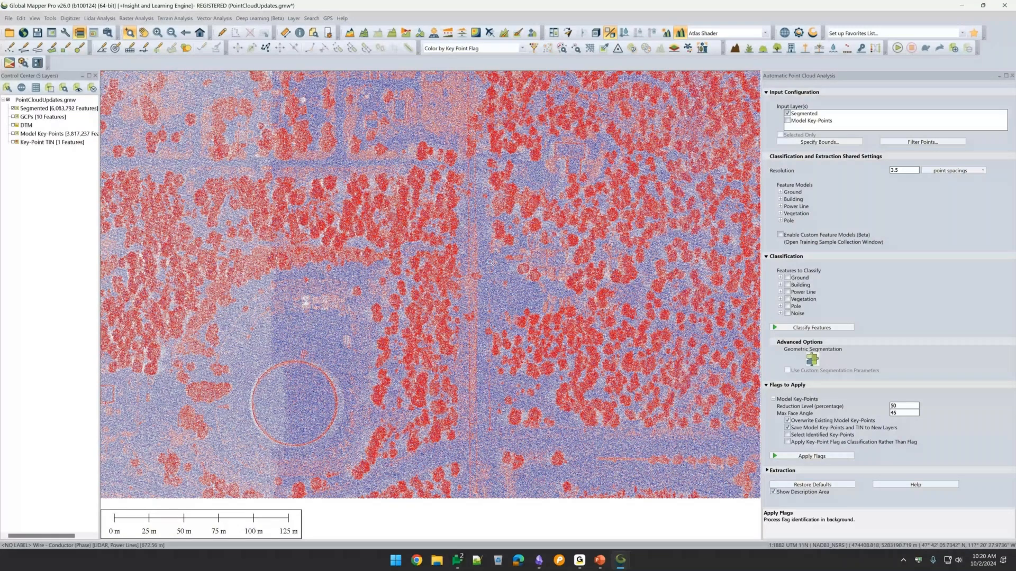
{"action": "left_click_drag", "start_coordinate": [475, 252], "coordinate": [477, 334]}
{"action": "scroll", "coordinate": [477, 334], "scroll_direction": "up", "scroll_amount": 1}
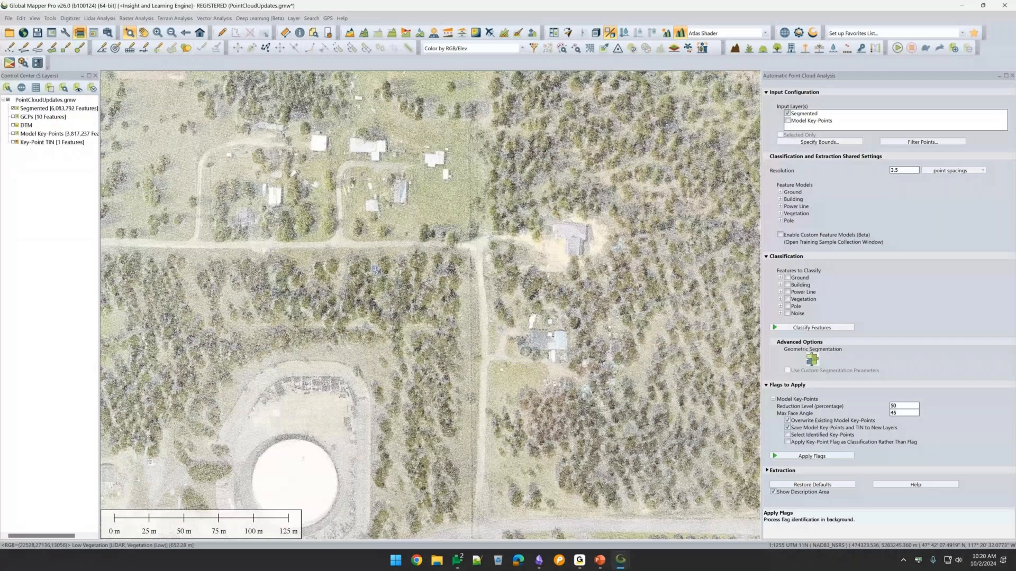
Step: Display the Model Key-Points layer and examine the thinned points across the whole site
{"action": "left_click", "coordinate": [14, 134]}
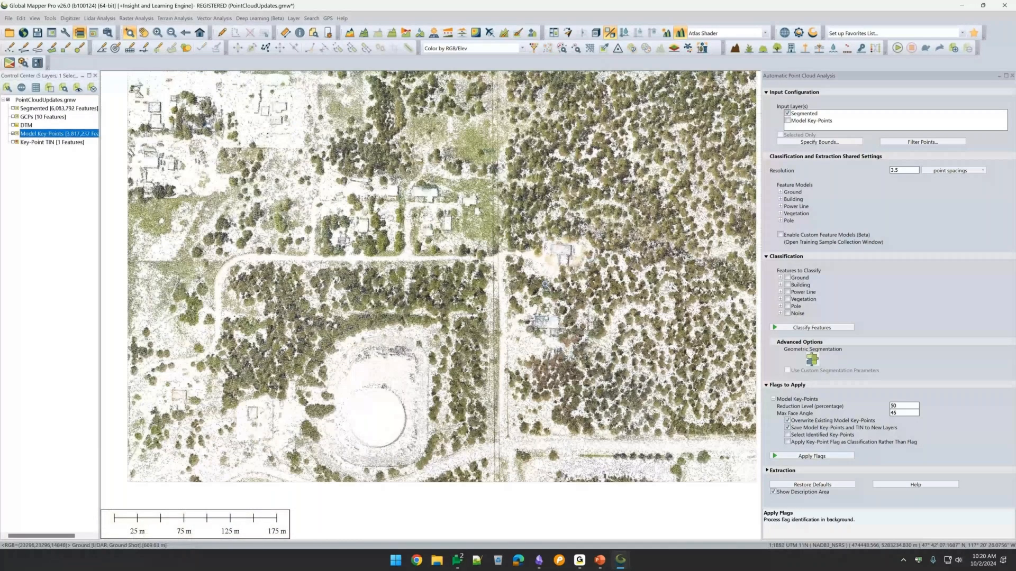
{"action": "scroll", "coordinate": [545, 286], "scroll_direction": "down", "scroll_amount": 2}
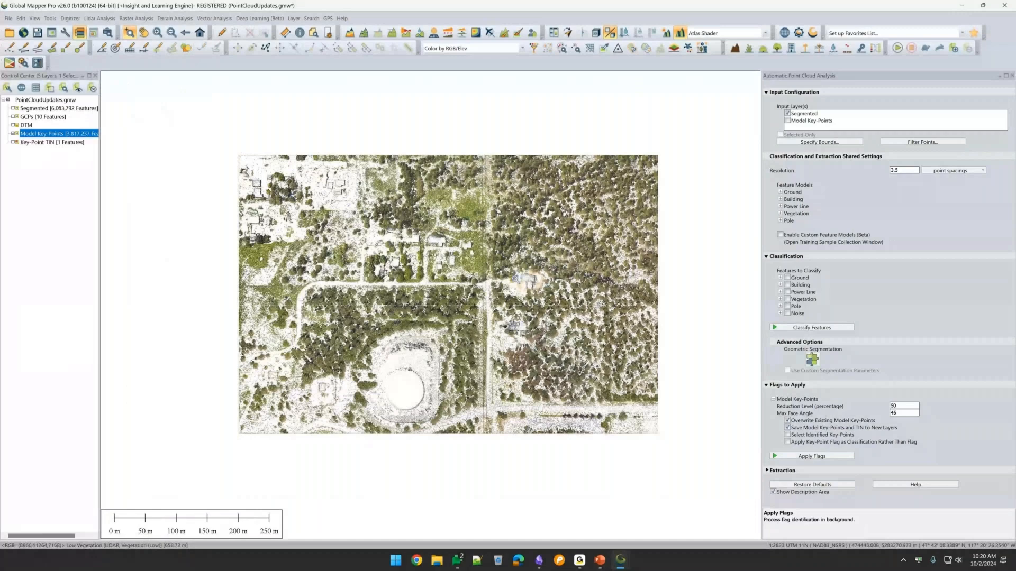
{"action": "scroll", "coordinate": [515, 279], "scroll_direction": "up", "scroll_amount": 1}
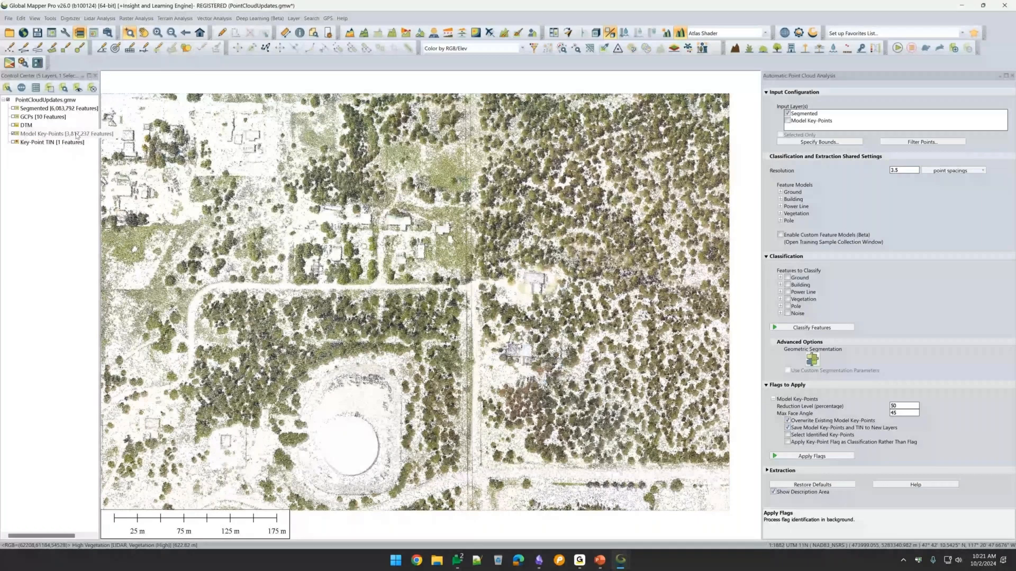
{"action": "left_click", "coordinate": [77, 136]}
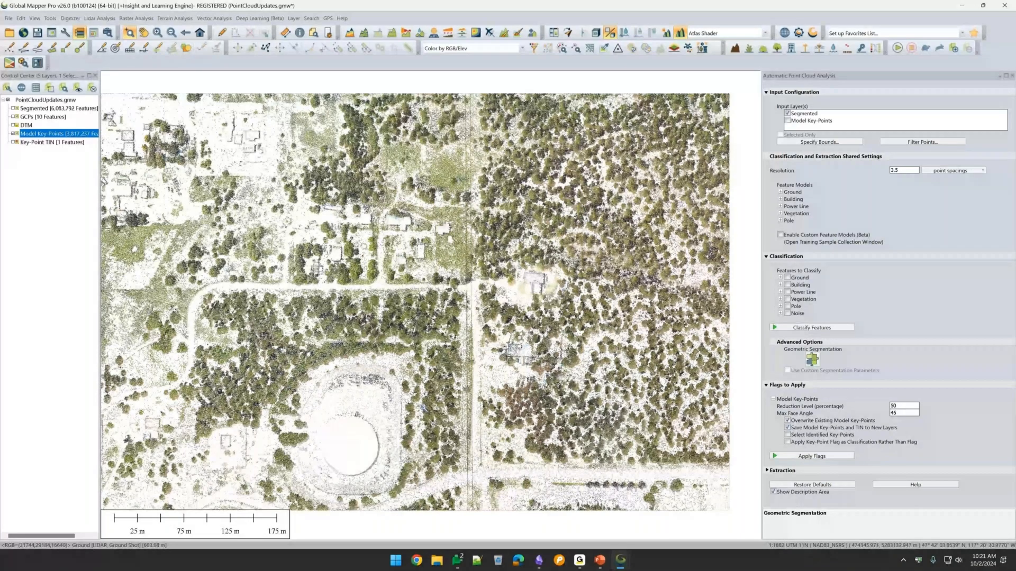
Step: Hide the Model Key-Points layer, then show and select the Segmented point cloud layer
{"action": "left_click", "coordinate": [24, 142]}
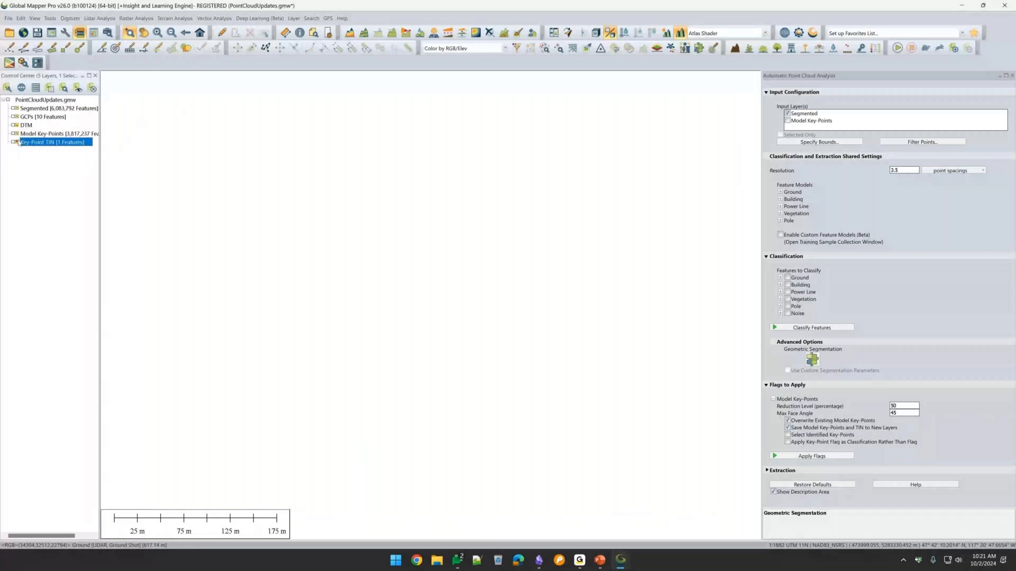
{"action": "left_click", "coordinate": [14, 108]}
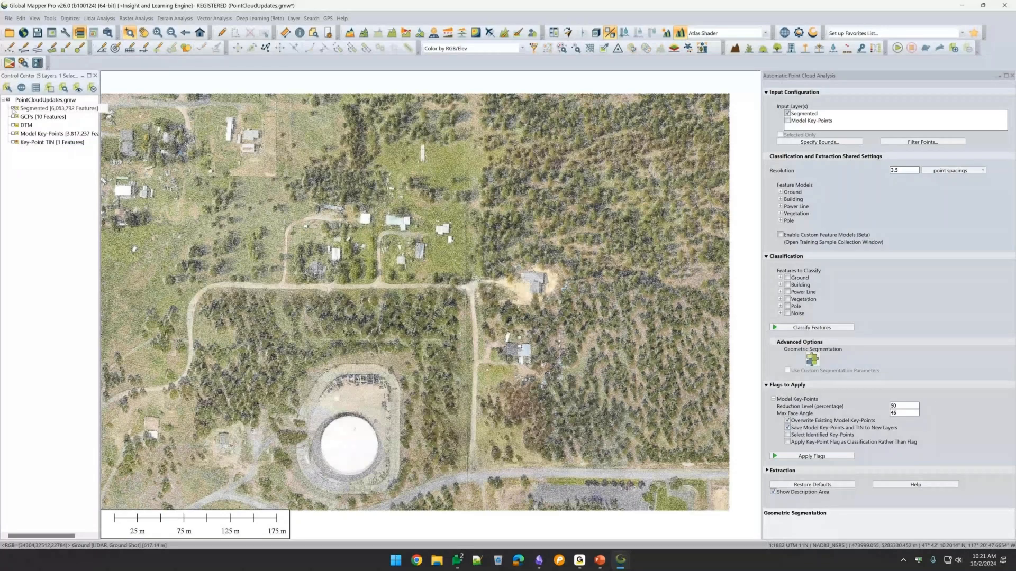
{"action": "left_click", "coordinate": [21, 108]}
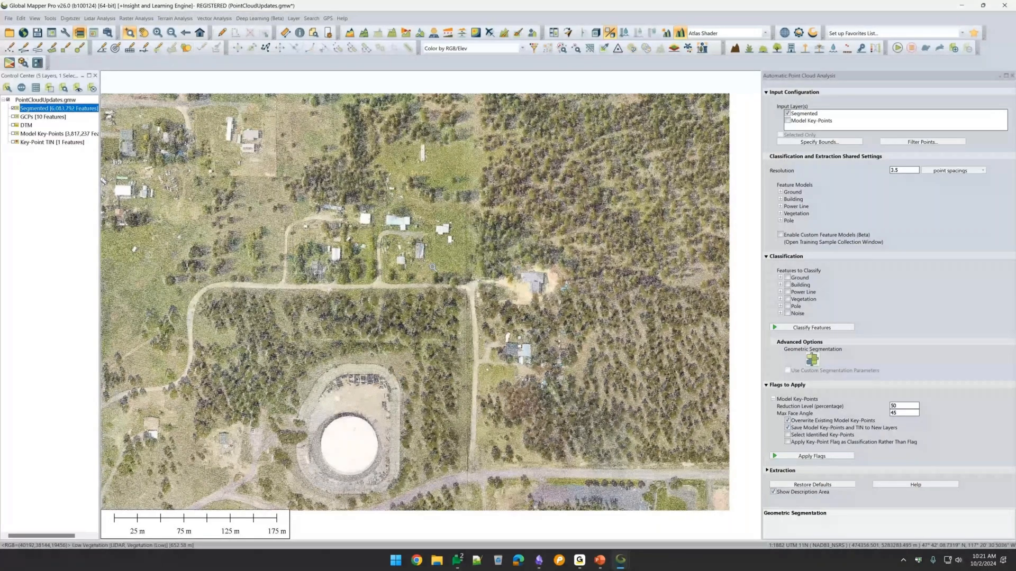
Step: View the Segmented point cloud colored by Classification and then by Segment
{"action": "left_click", "coordinate": [497, 49]}
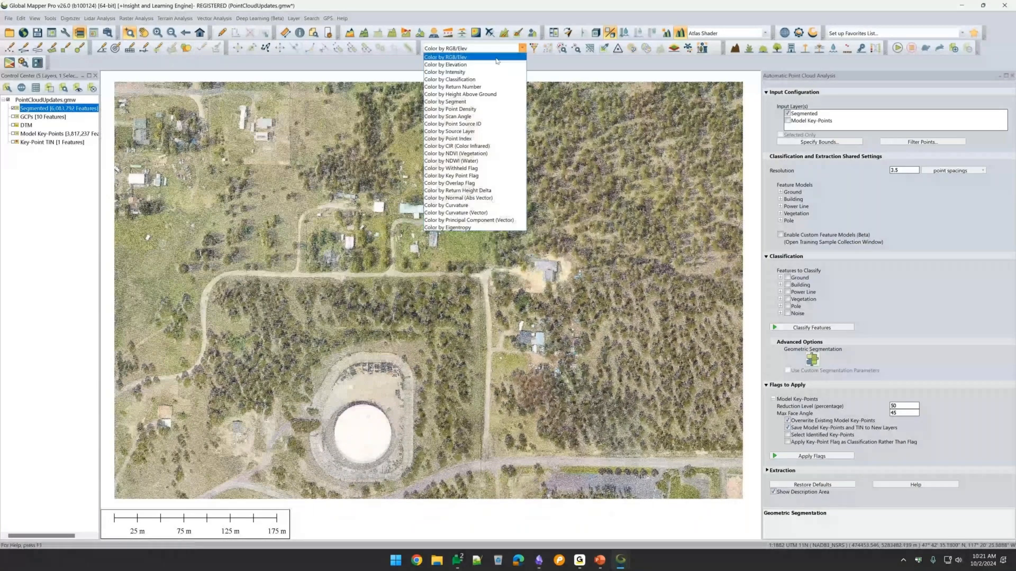
{"action": "left_click", "coordinate": [464, 80]}
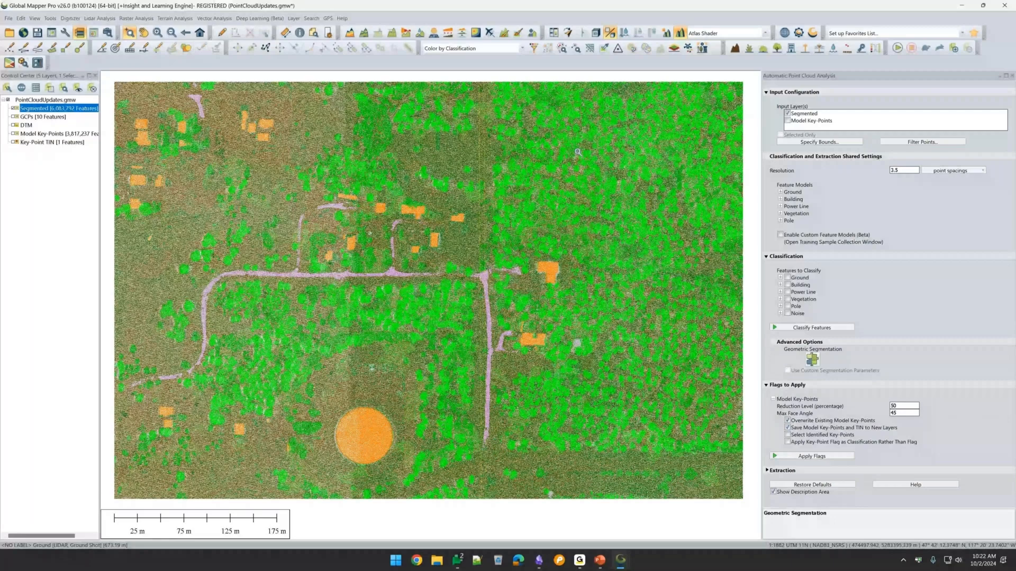
{"action": "left_click", "coordinate": [522, 48]}
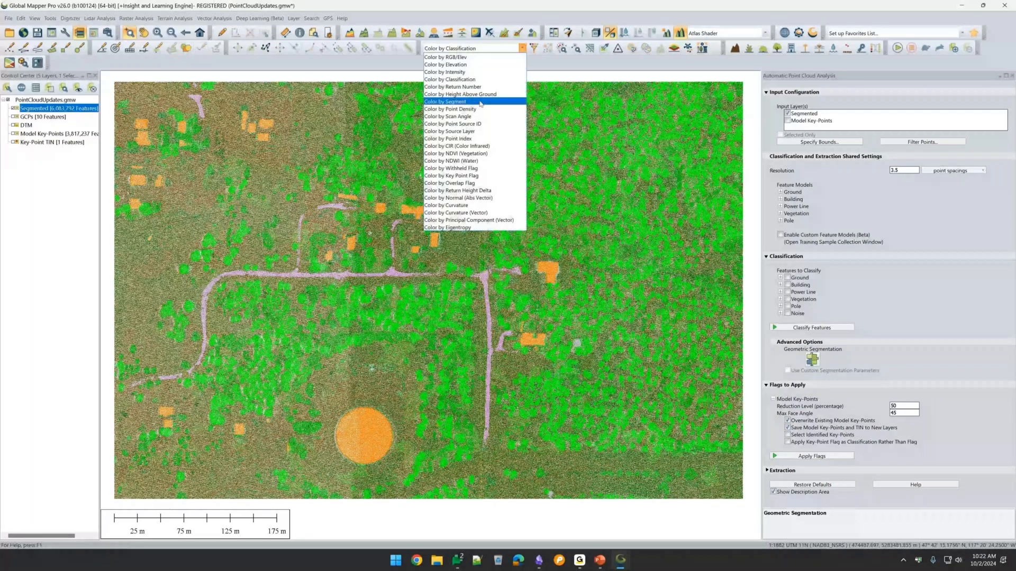
{"action": "left_click", "coordinate": [481, 101]}
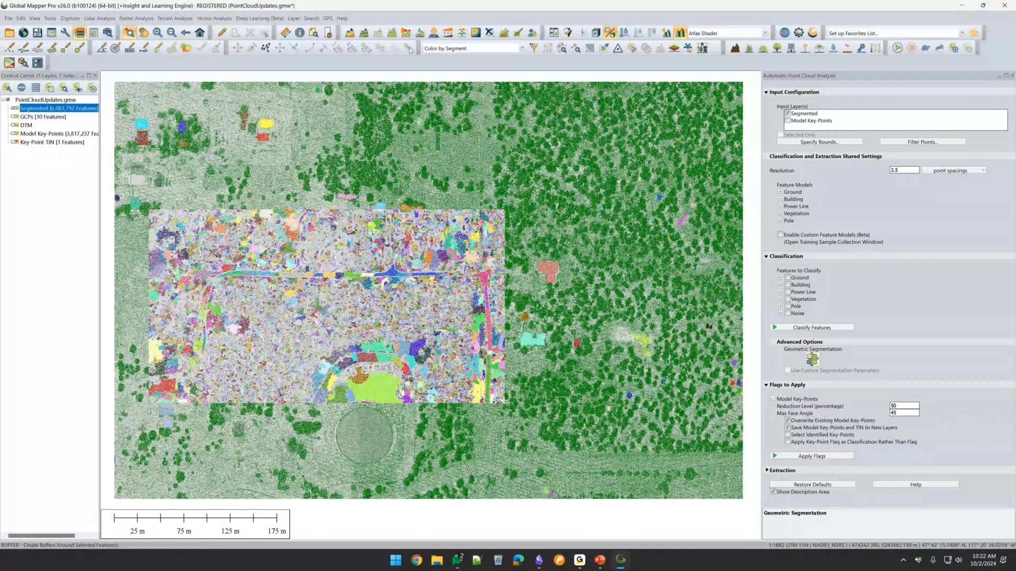
Step: Return the point cloud to Classification coloring for comparison, then switch it back to Segment coloring
{"action": "left_click", "coordinate": [430, 49]}
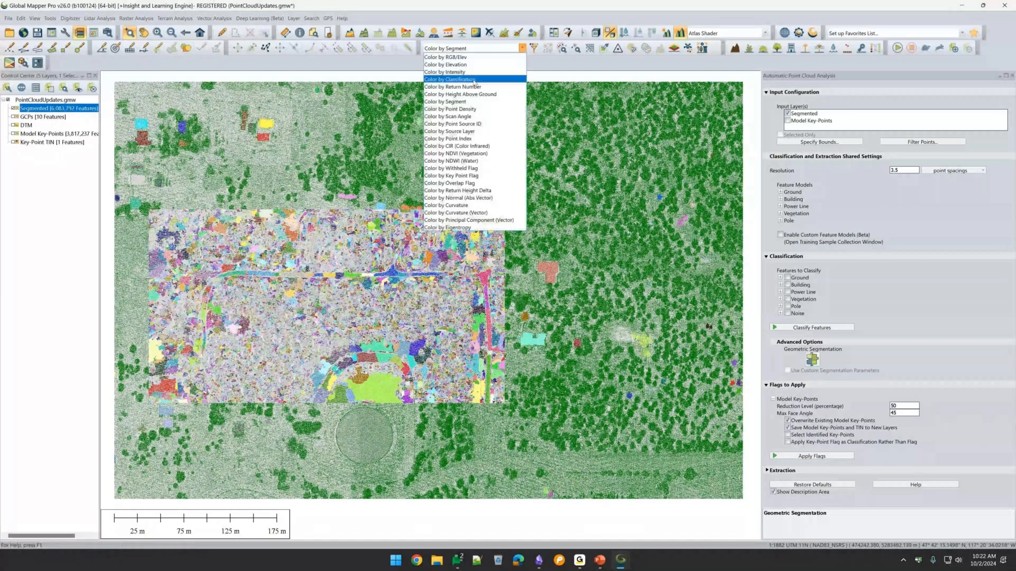
{"action": "left_click", "coordinate": [475, 80]}
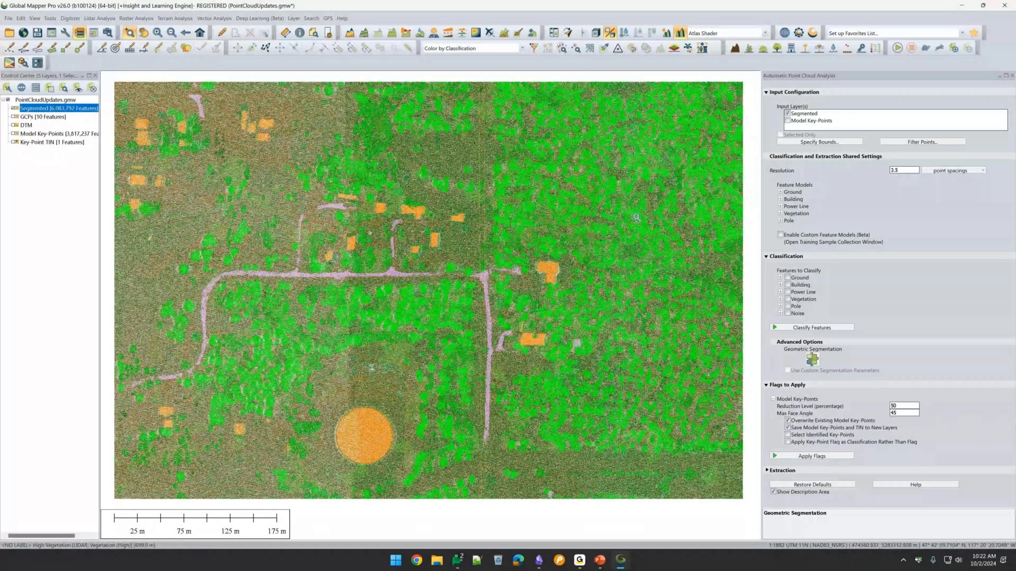
{"action": "left_click", "coordinate": [522, 48]}
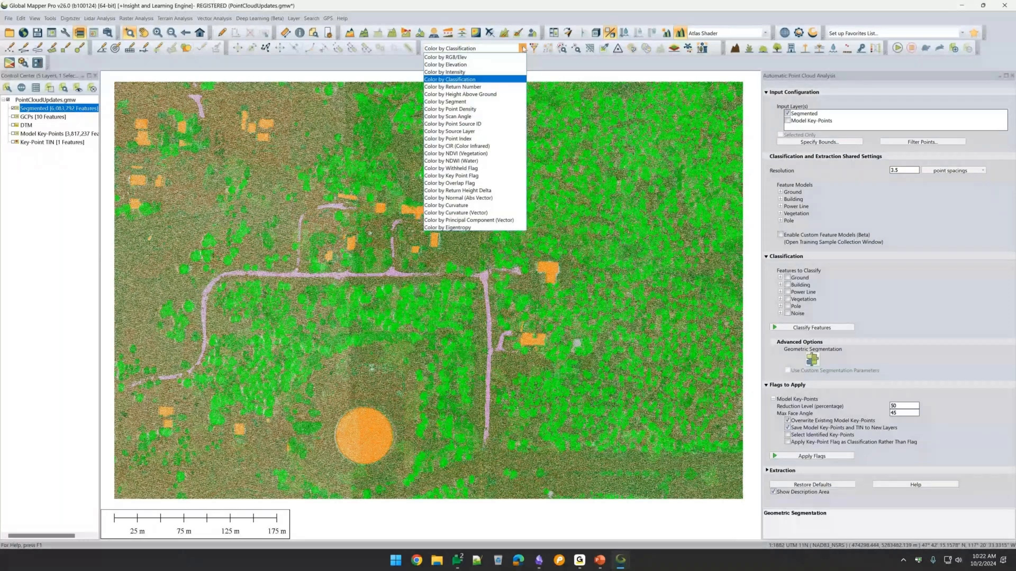
{"action": "left_click", "coordinate": [490, 102]}
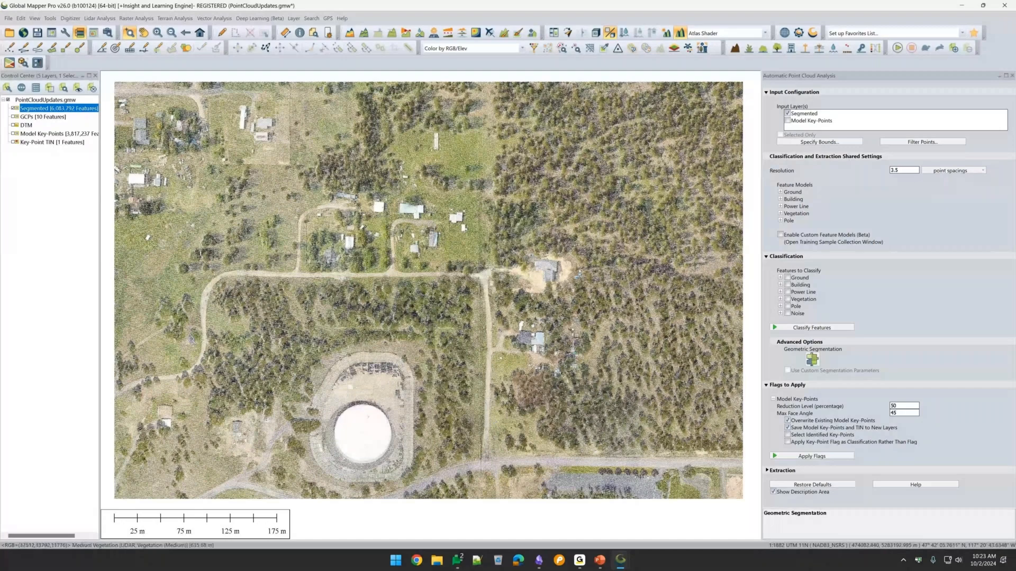
Step: Color the Segmented point cloud by Segment and focus on the rectangular block of finely divided segments
{"action": "left_click", "coordinate": [523, 48]}
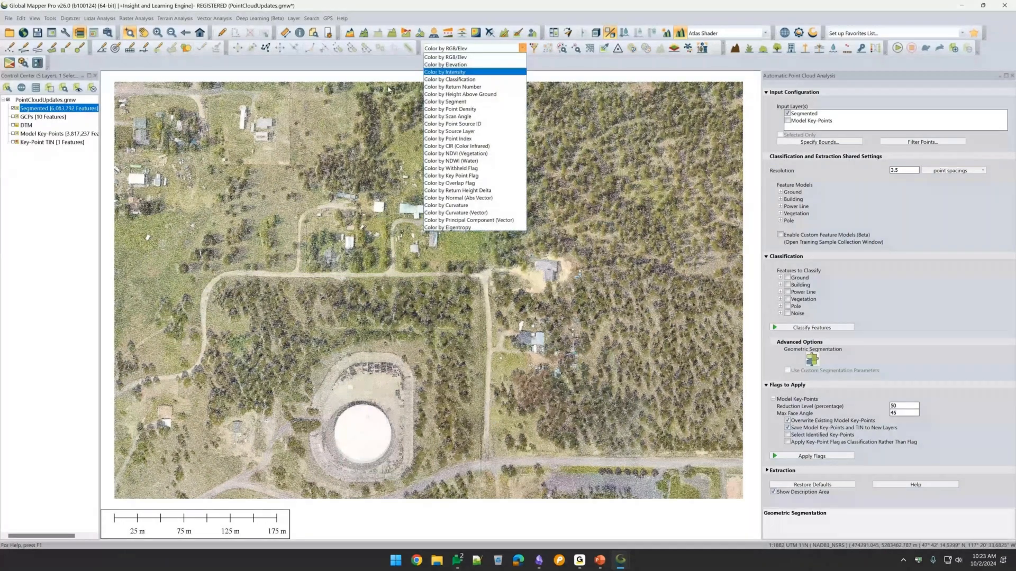
{"action": "left_click", "coordinate": [478, 101]}
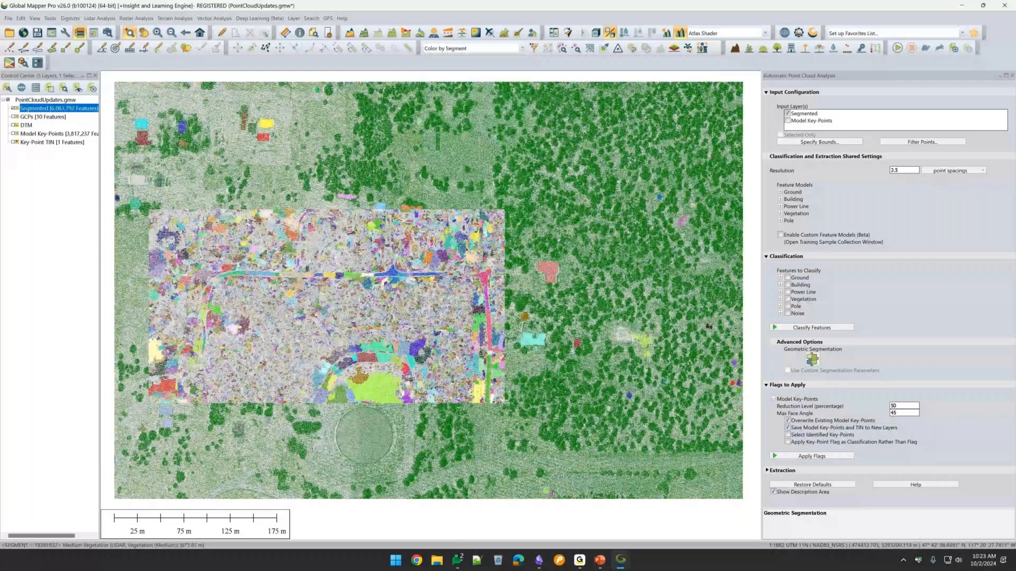
{"action": "scroll", "coordinate": [399, 319], "scroll_direction": "up", "scroll_amount": 2}
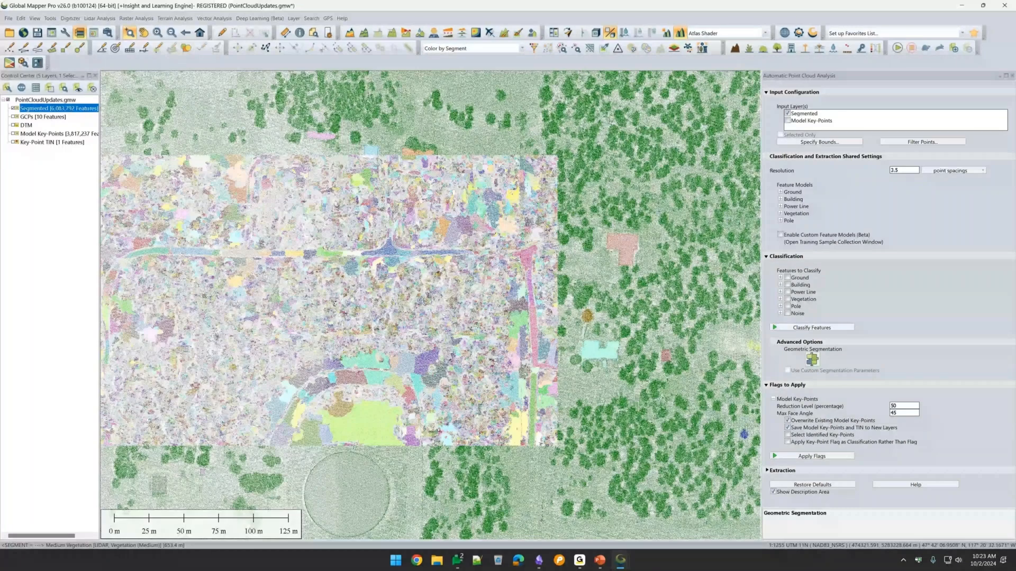
{"action": "left_click_drag", "start_coordinate": [421, 300], "coordinate": [509, 295]}
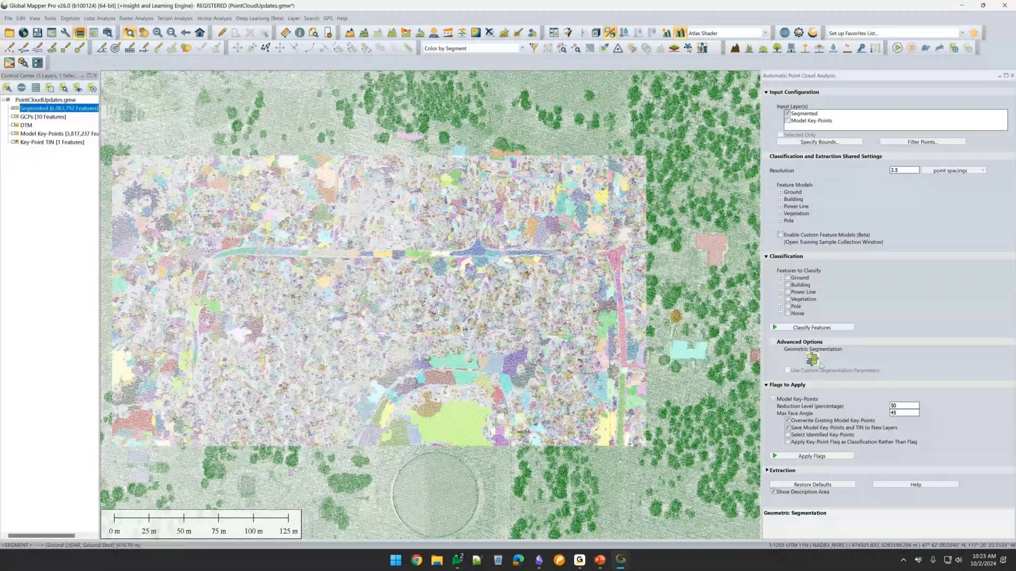
Step: Open the Geometric Segmentation settings, replace the Curvature attribute with Color, and close them without running a segmentation
{"action": "left_click", "coordinate": [820, 365]}
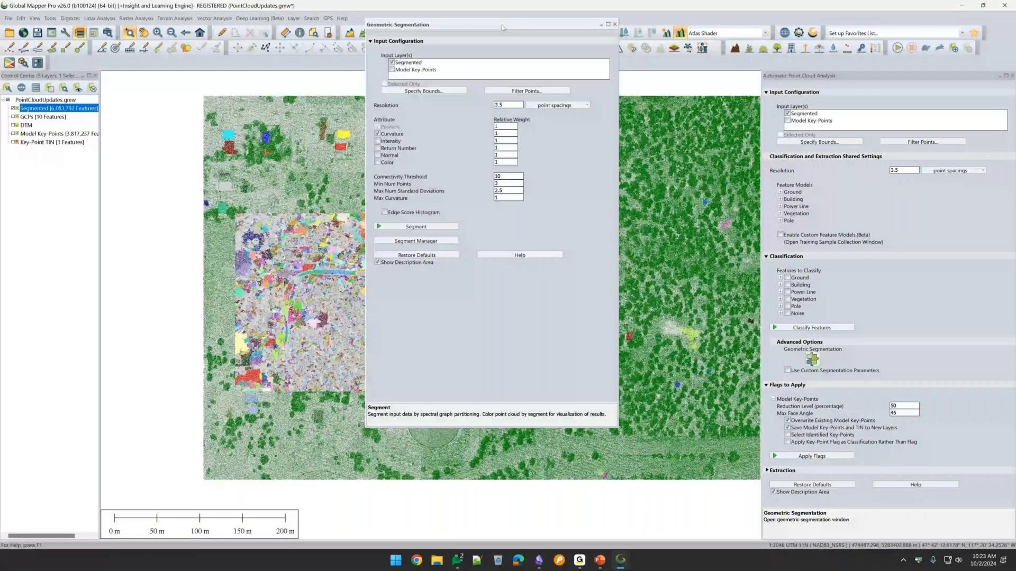
{"action": "left_click_drag", "start_coordinate": [502, 24], "coordinate": [690, 68]}
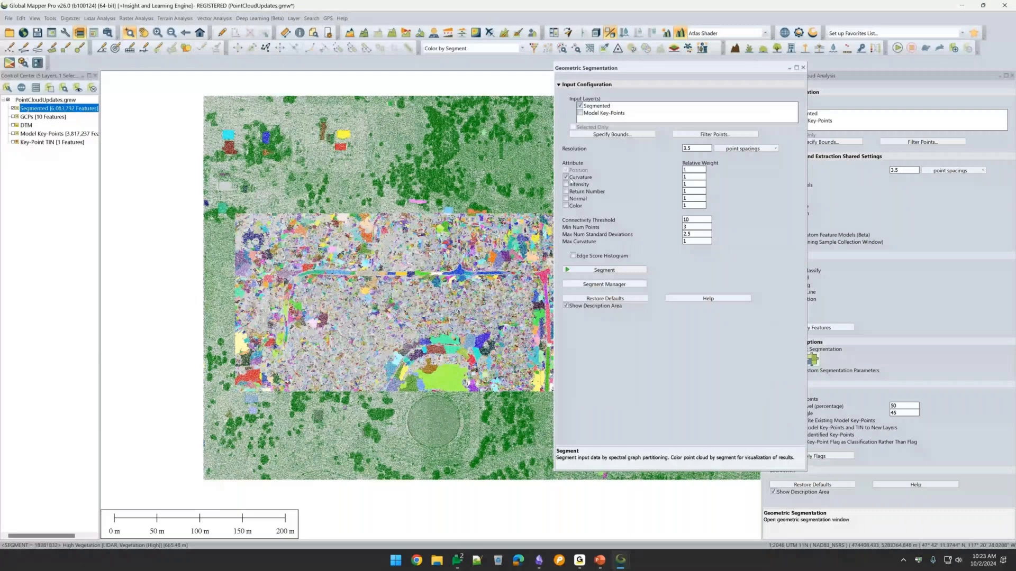
{"action": "left_click", "coordinate": [565, 177]}
{"action": "left_click", "coordinate": [566, 206]}
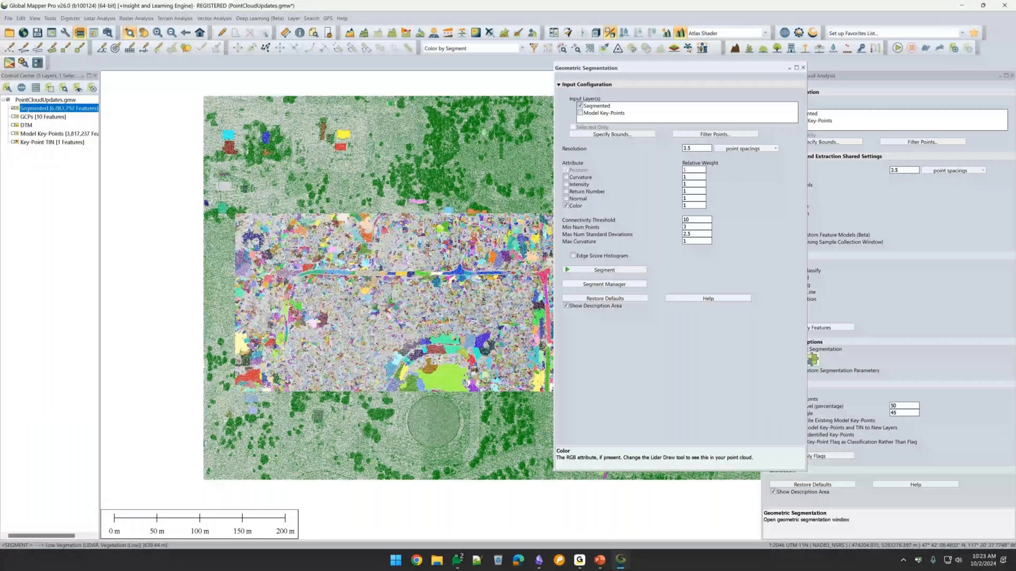
{"action": "scroll", "coordinate": [399, 273], "scroll_direction": "up", "scroll_amount": 1}
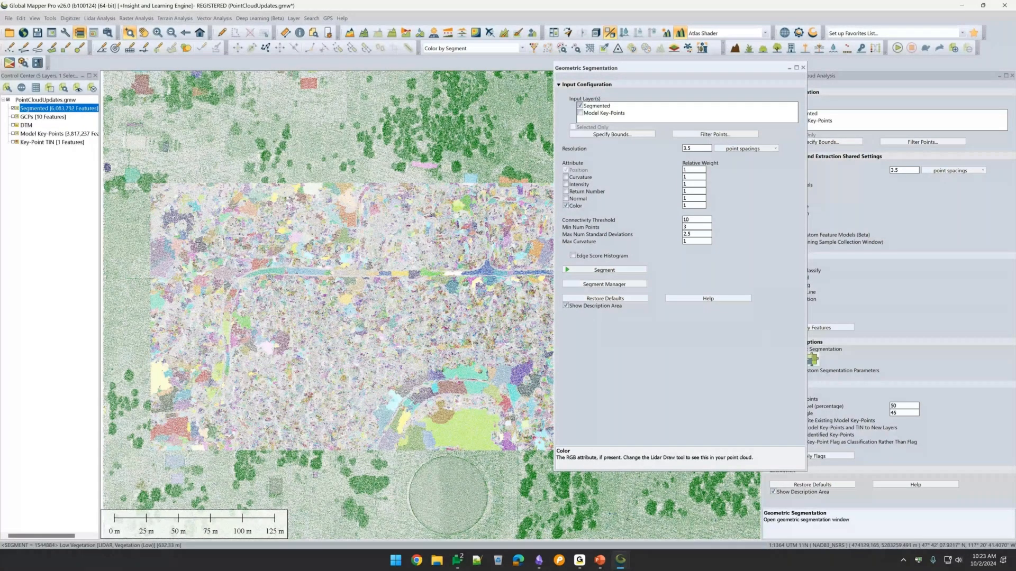
{"action": "left_click", "coordinate": [803, 68]}
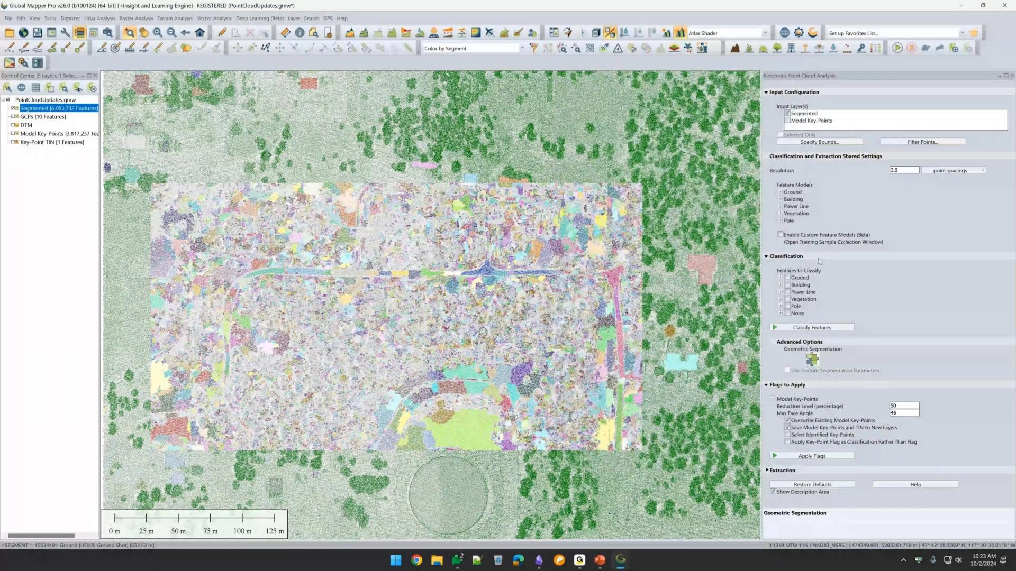
Step: Enable custom feature models (Beta) for the point cloud analysis and open the training sample collection
{"action": "left_click", "coordinate": [781, 235]}
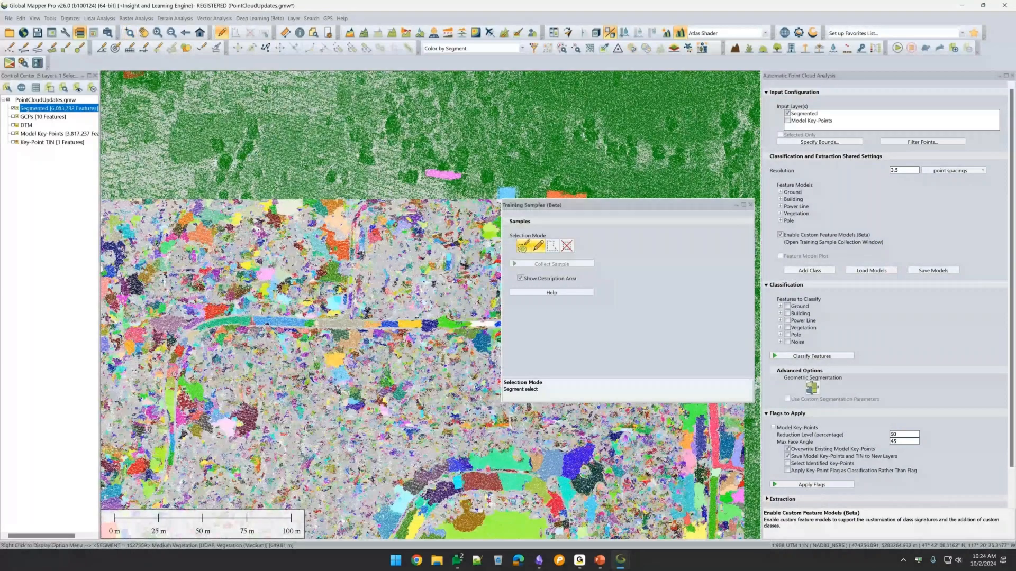
Step: Collect a training sample from the segment midway along the horizontal road, assign it to Custom Class - 1, and put away the sample window
{"action": "left_click", "coordinate": [450, 322]}
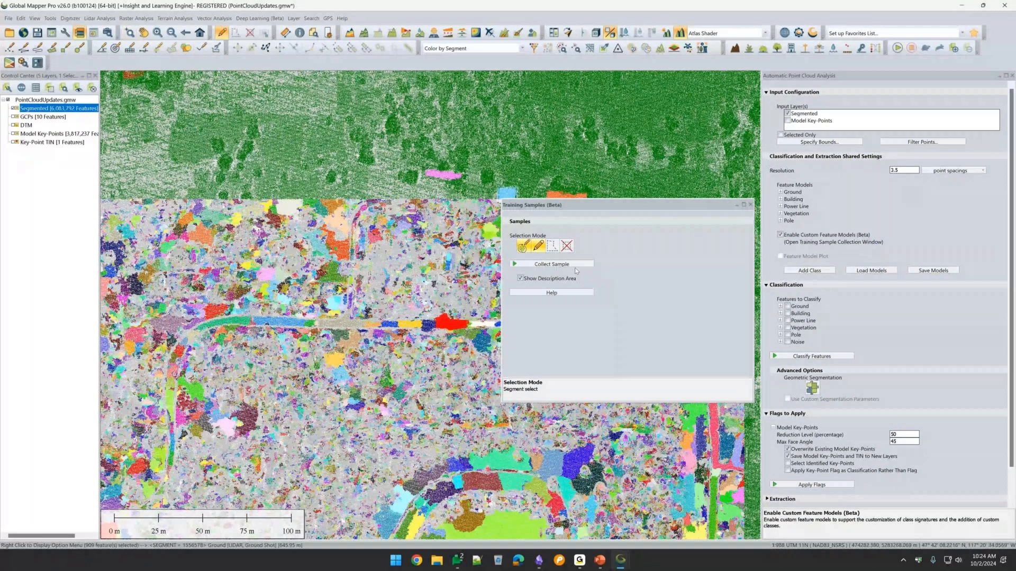
{"action": "left_click", "coordinate": [575, 266]}
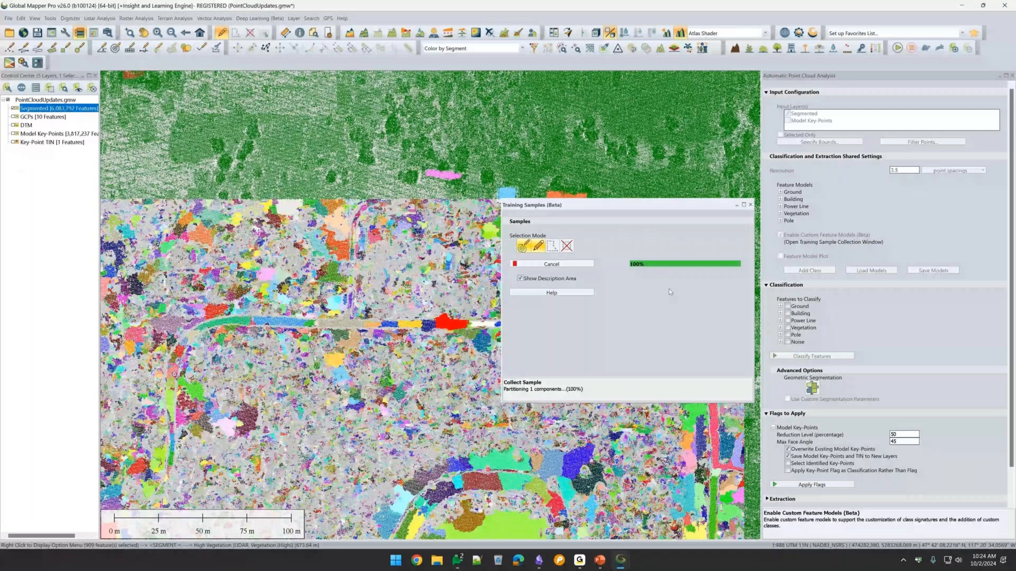
{"action": "left_click", "coordinate": [662, 235]}
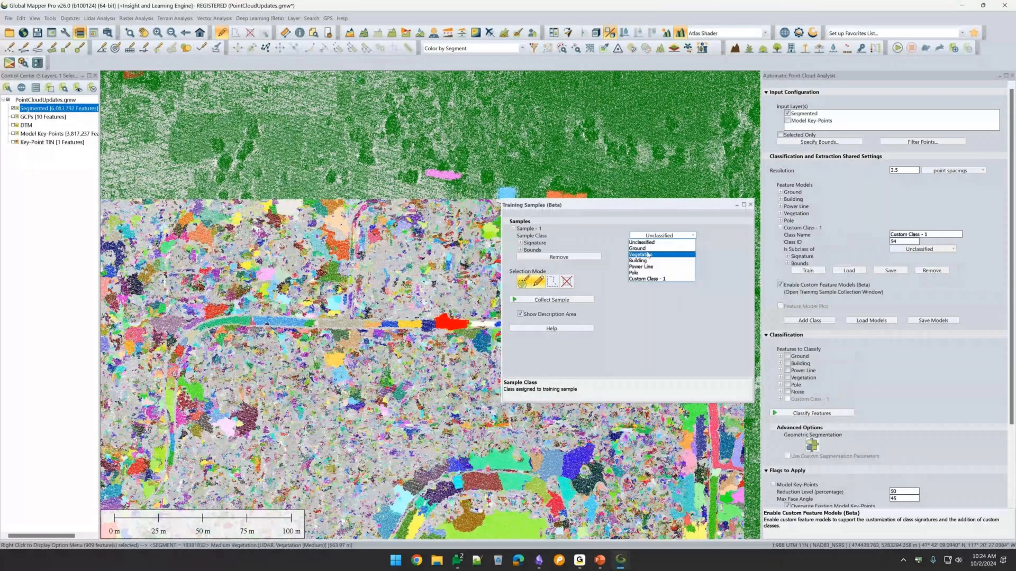
{"action": "left_click", "coordinate": [656, 279]}
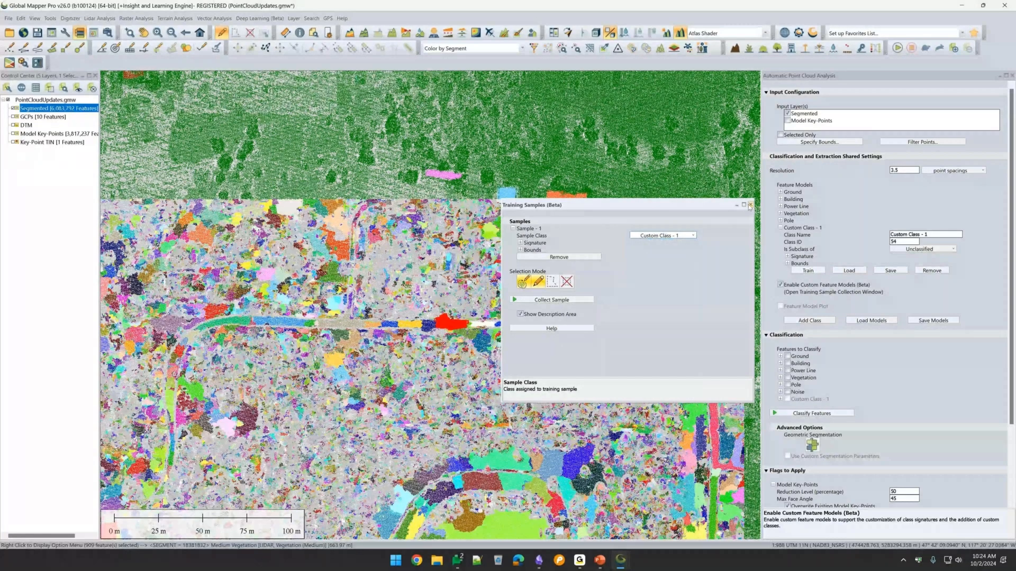
{"action": "left_click", "coordinate": [750, 205]}
Step: Load the Dirt Roads.json feature model into the custom class, collapse its signature and bounds, and expand the DirtRoads classification options
{"action": "left_click", "coordinate": [849, 270]}
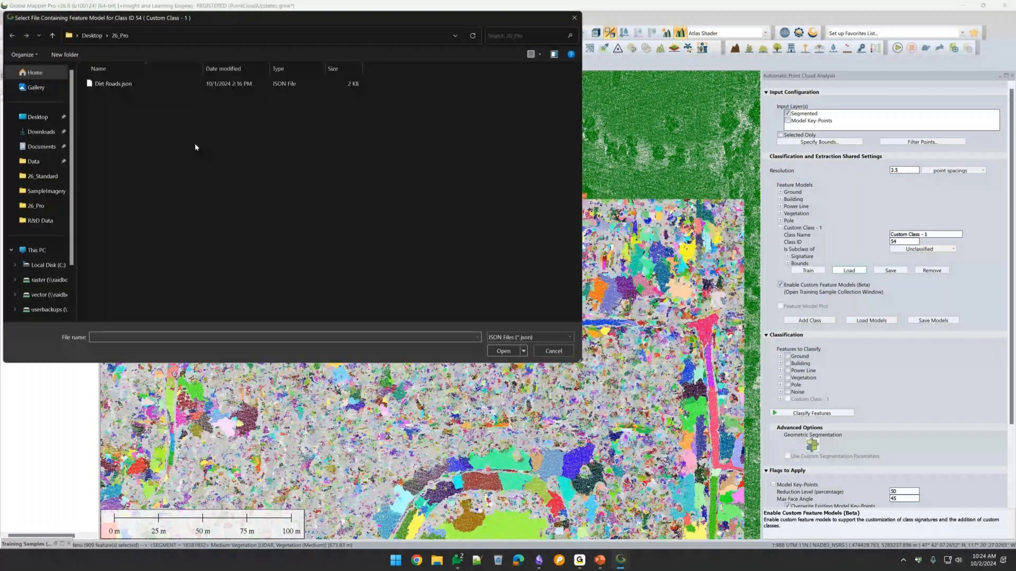
{"action": "double_click", "coordinate": [117, 85]}
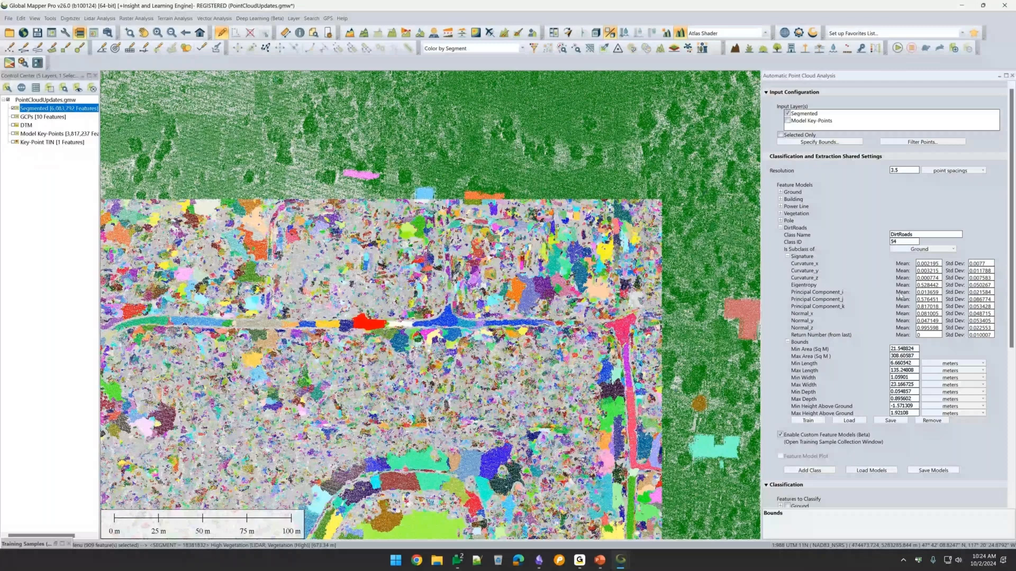
{"action": "left_click", "coordinate": [787, 256]}
{"action": "left_click", "coordinate": [788, 263]}
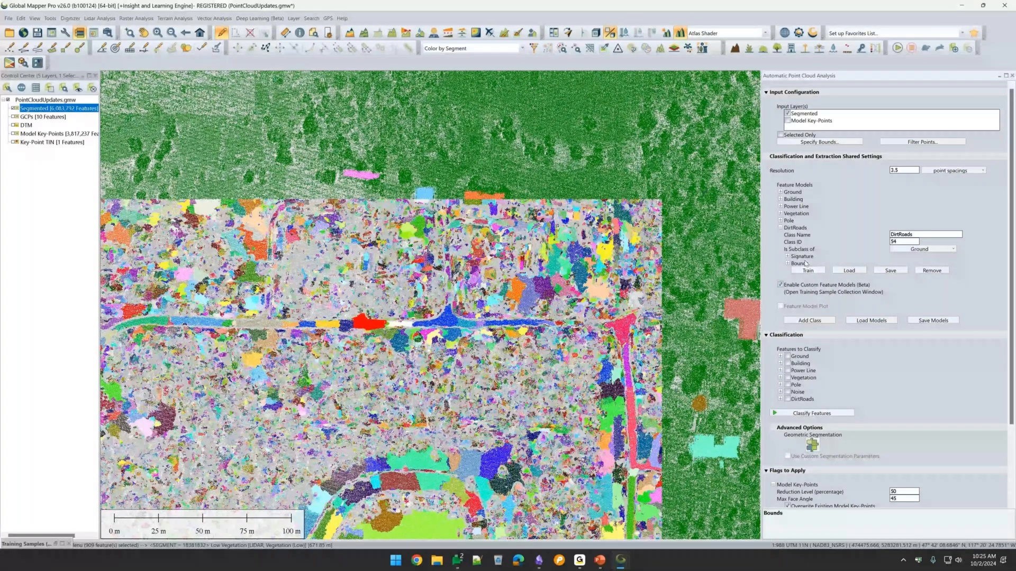
{"action": "left_click", "coordinate": [780, 400]}
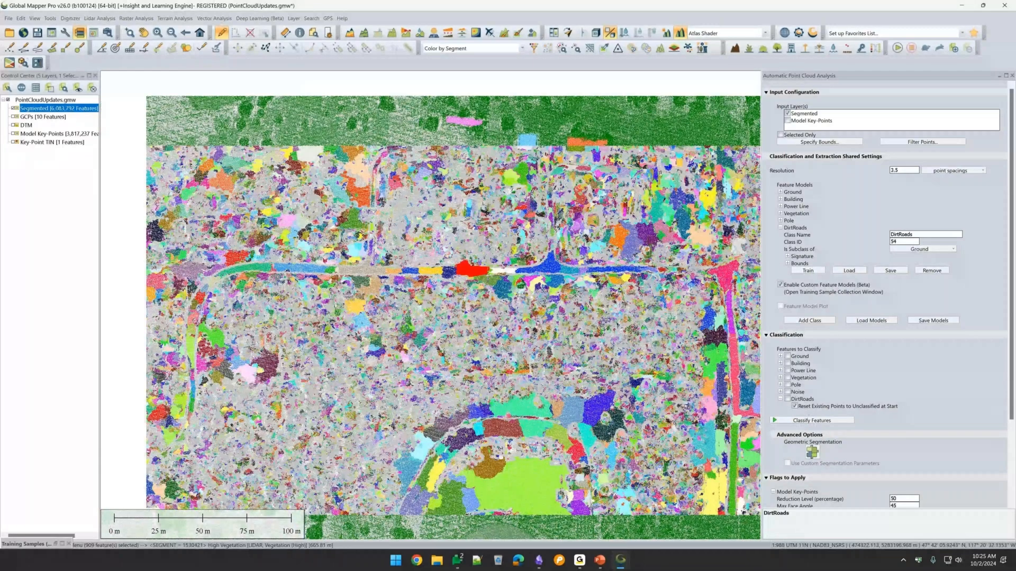
Step: Color the point cloud by Classification and examine the points classified as dirt roads across the site
{"action": "left_click", "coordinate": [523, 49]}
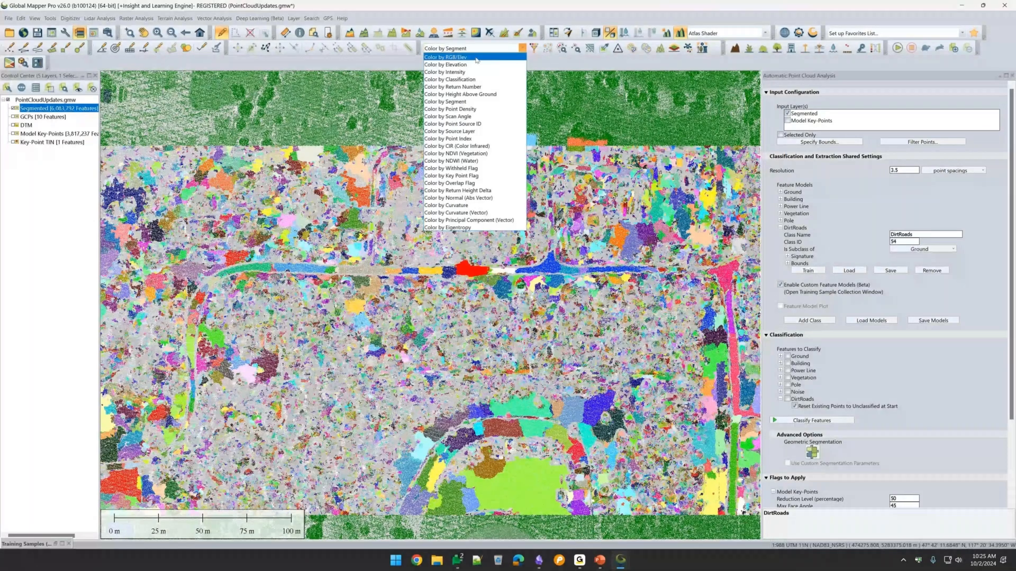
{"action": "left_click", "coordinate": [465, 80]}
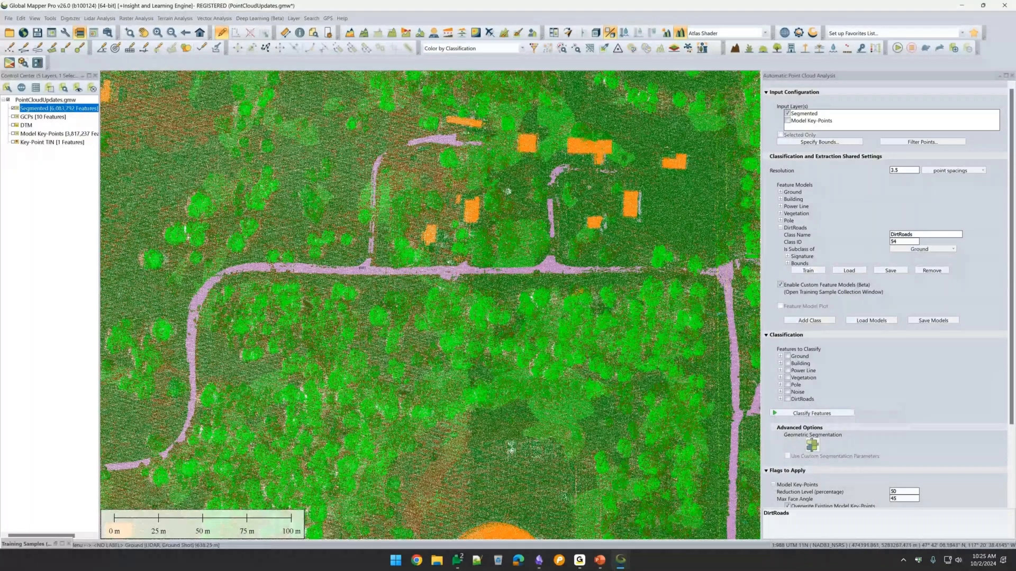
{"action": "scroll", "coordinate": [392, 252], "scroll_direction": "down", "scroll_amount": 1}
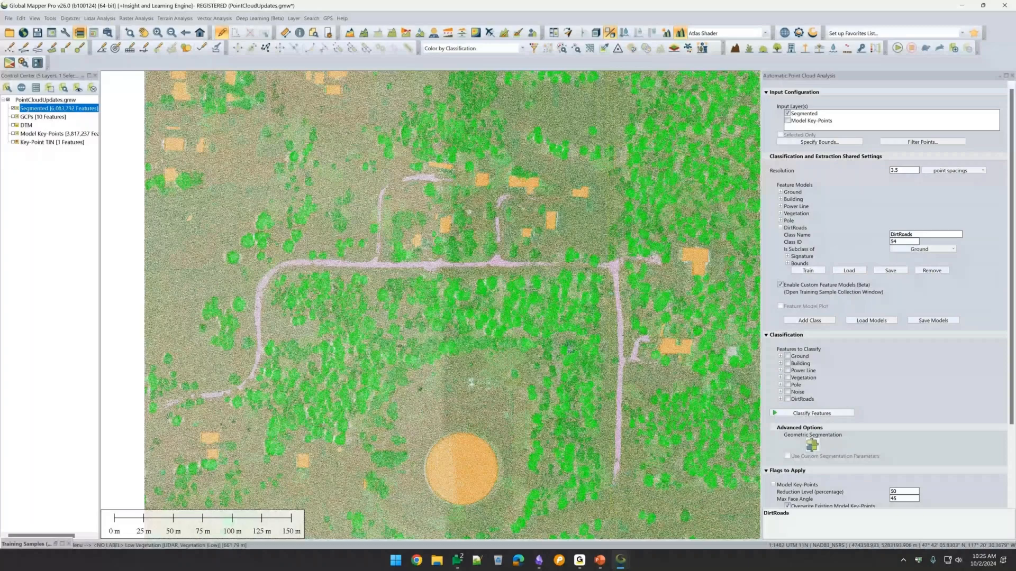
{"action": "scroll", "coordinate": [623, 460], "scroll_direction": "up", "scroll_amount": 1}
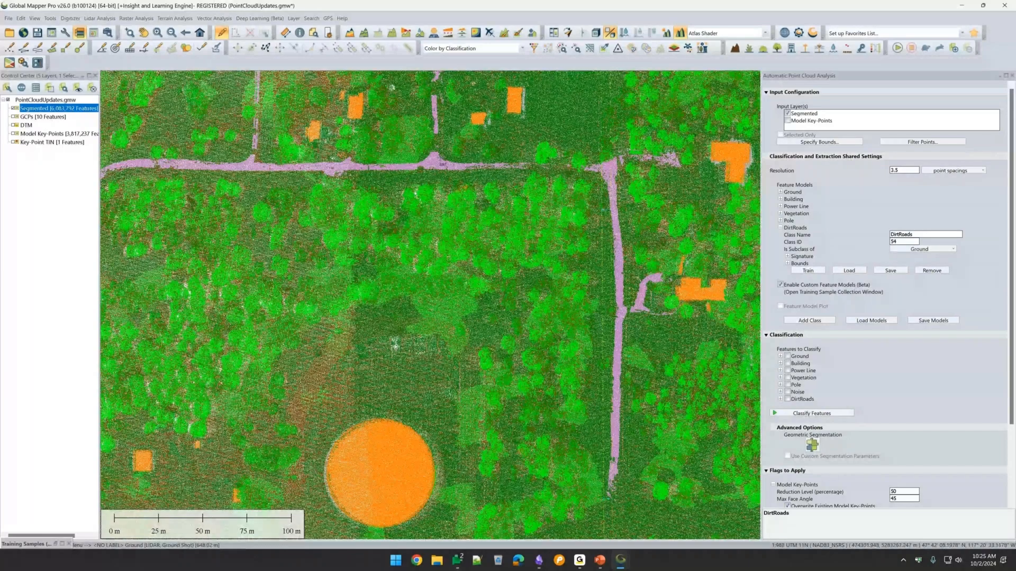
{"action": "left_click_drag", "start_coordinate": [259, 180], "coordinate": [390, 187]}
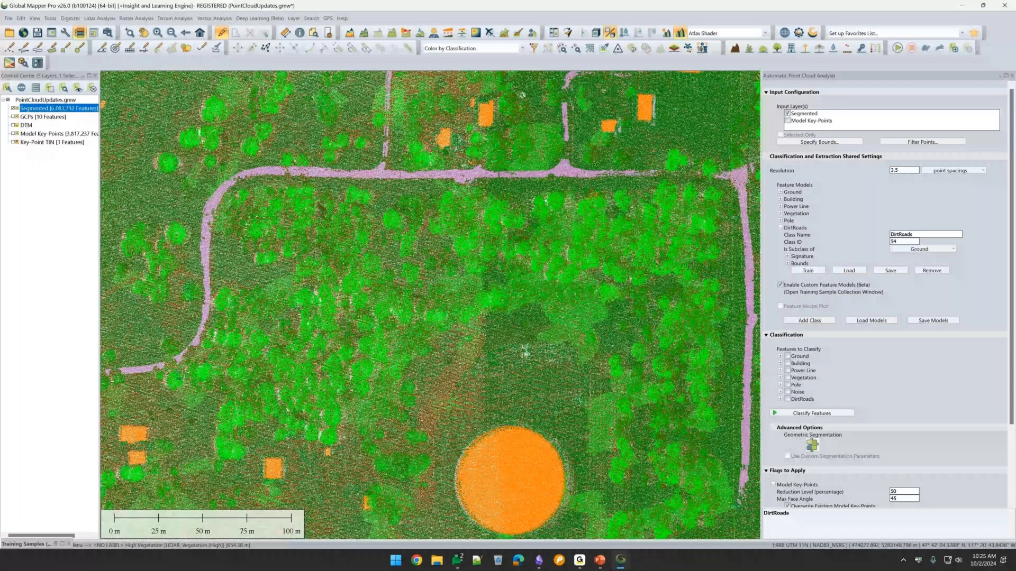
{"action": "left_click", "coordinate": [522, 48]}
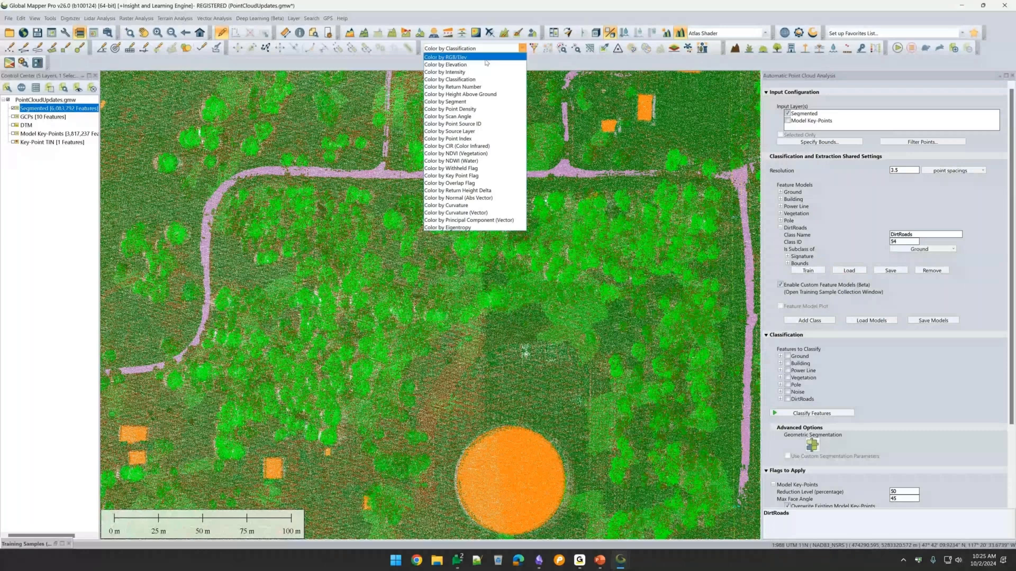
{"action": "left_click", "coordinate": [693, 291]}
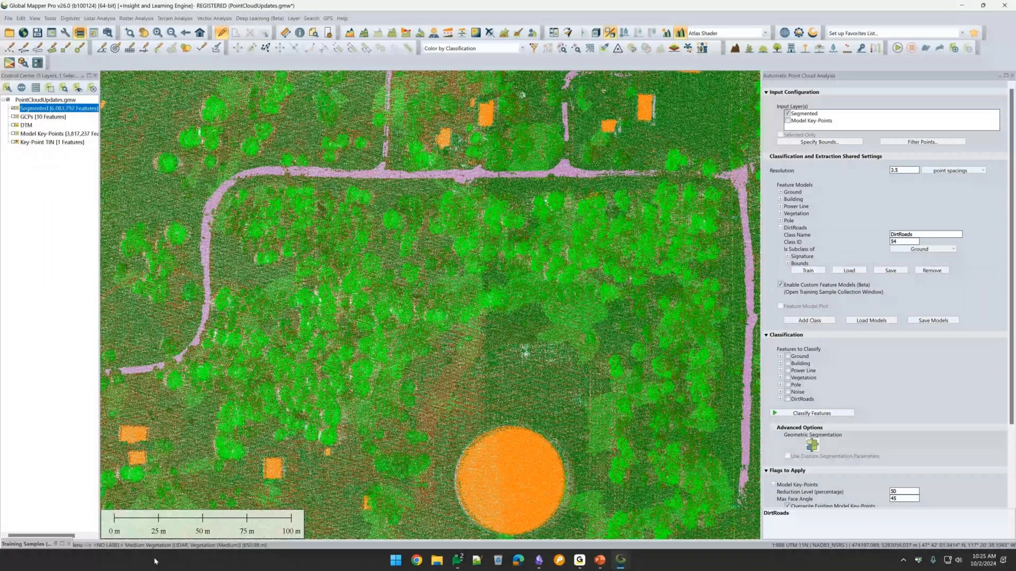
Step: Color the points by RGB/Elev and close the training samples and point cloud analysis tools with custom feature models disabled
{"action": "left_click", "coordinate": [55, 544]}
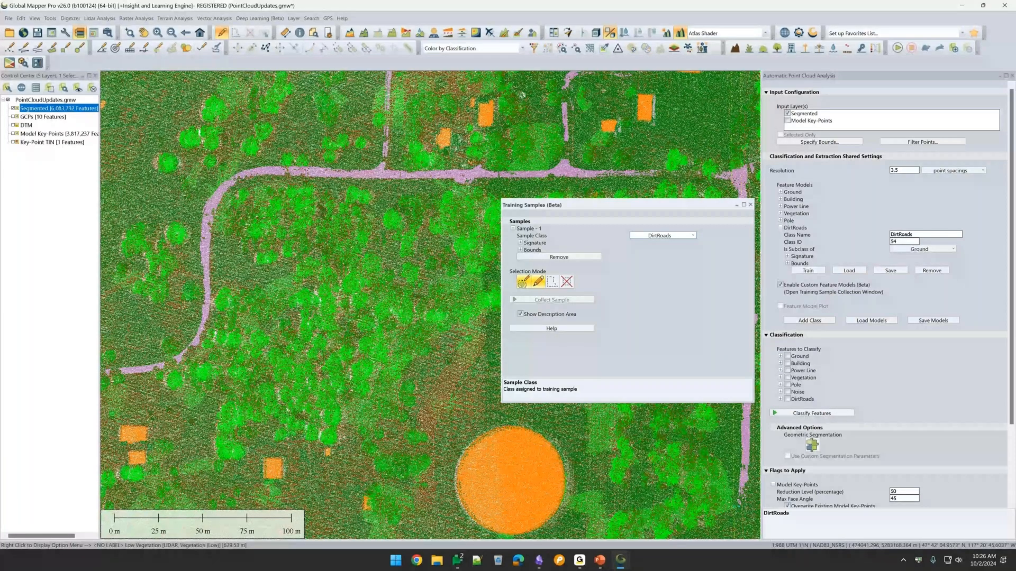
{"action": "left_click", "coordinate": [750, 205]}
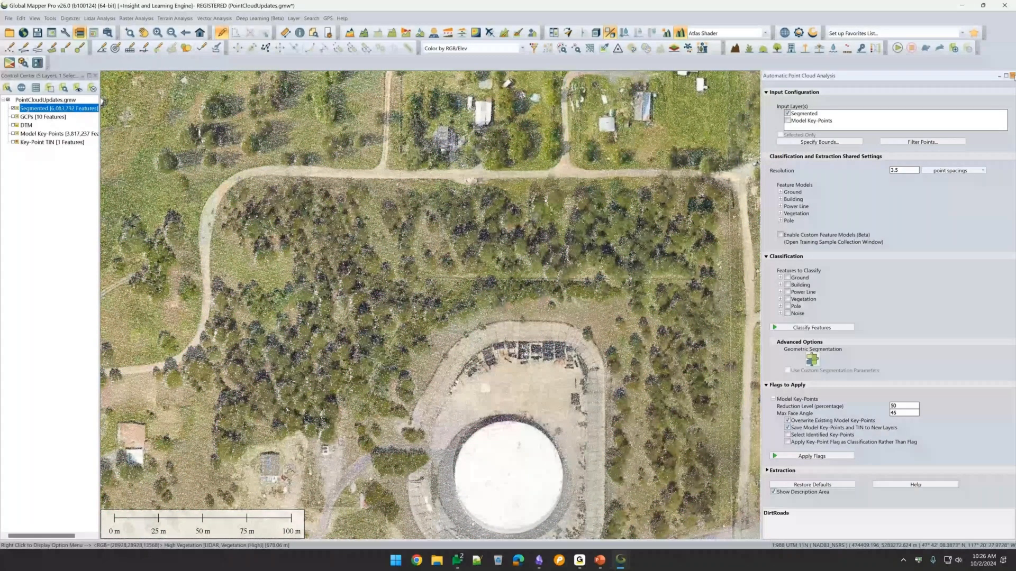
{"action": "left_click", "coordinate": [1013, 76]}
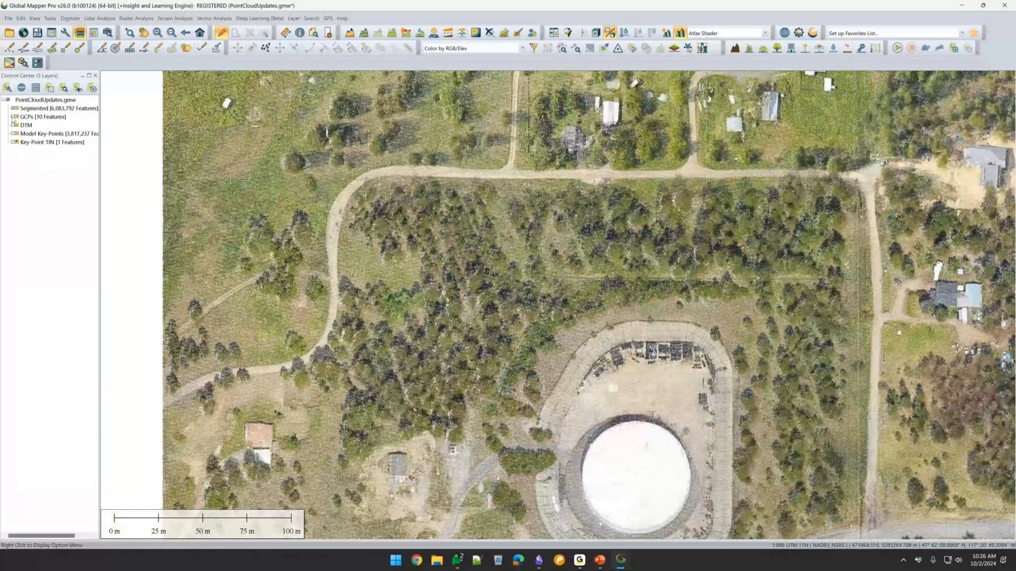
Step: Display the GCPs layer over the point cloud and bring the whole site into view
{"action": "left_click", "coordinate": [14, 117]}
{"action": "key", "text": "Home"}
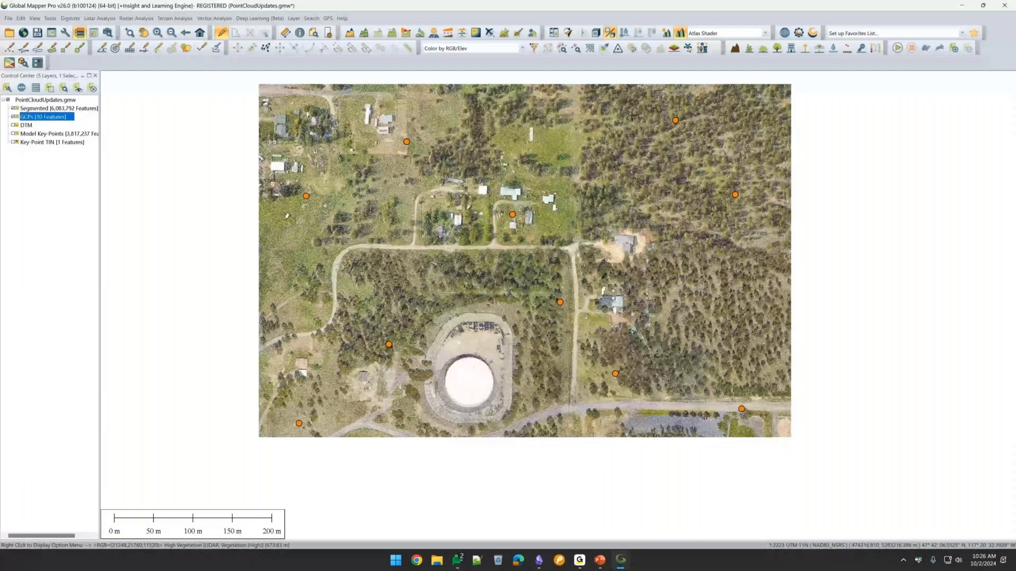
{"action": "scroll", "coordinate": [399, 94], "scroll_direction": "up", "scroll_amount": 1}
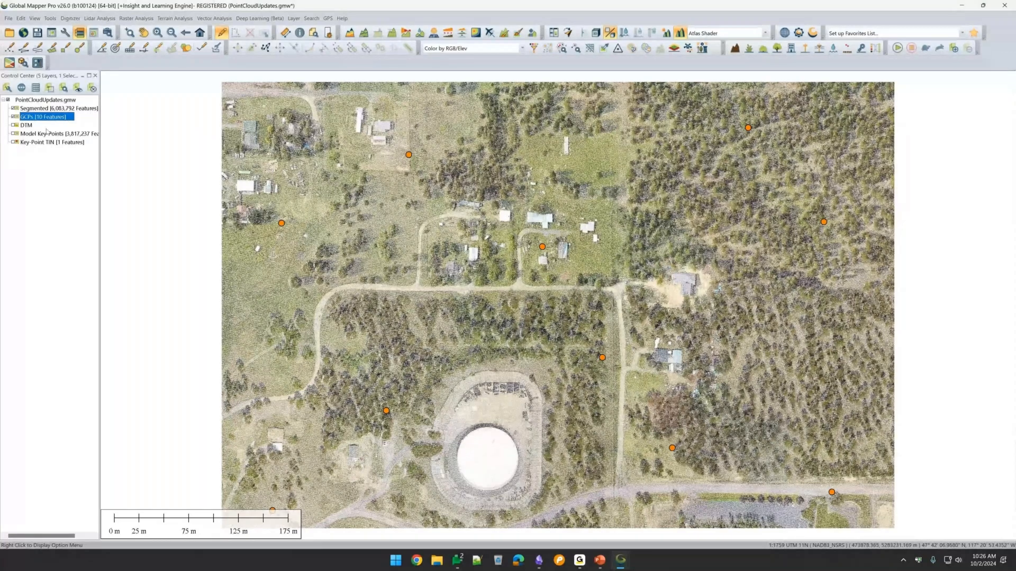
Step: Use the Feature Info tool to check the elevation attribute of the control point near the northern buildings
{"action": "left_click", "coordinate": [302, 34]}
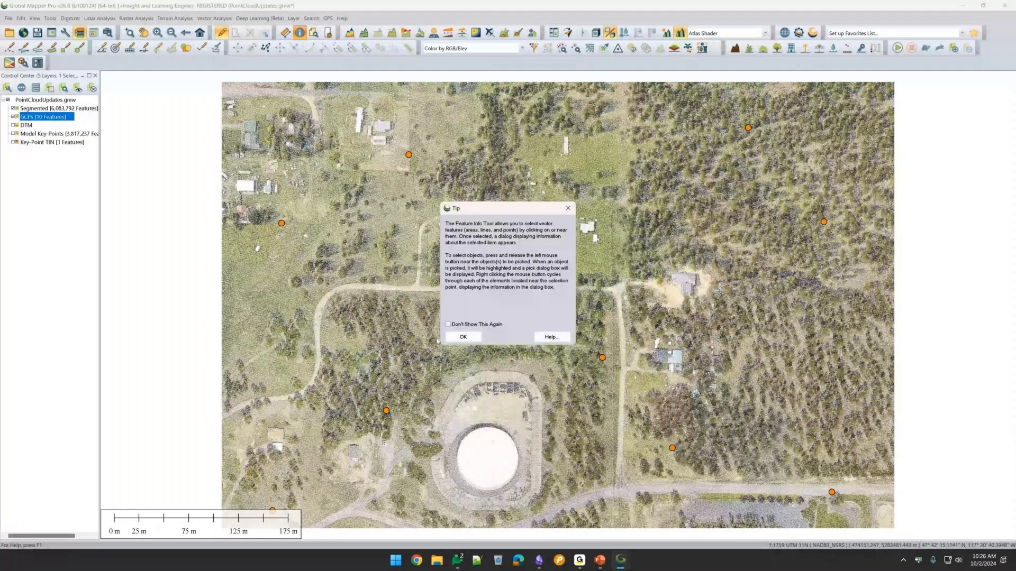
{"action": "left_click", "coordinate": [449, 338]}
{"action": "left_click", "coordinate": [409, 155]}
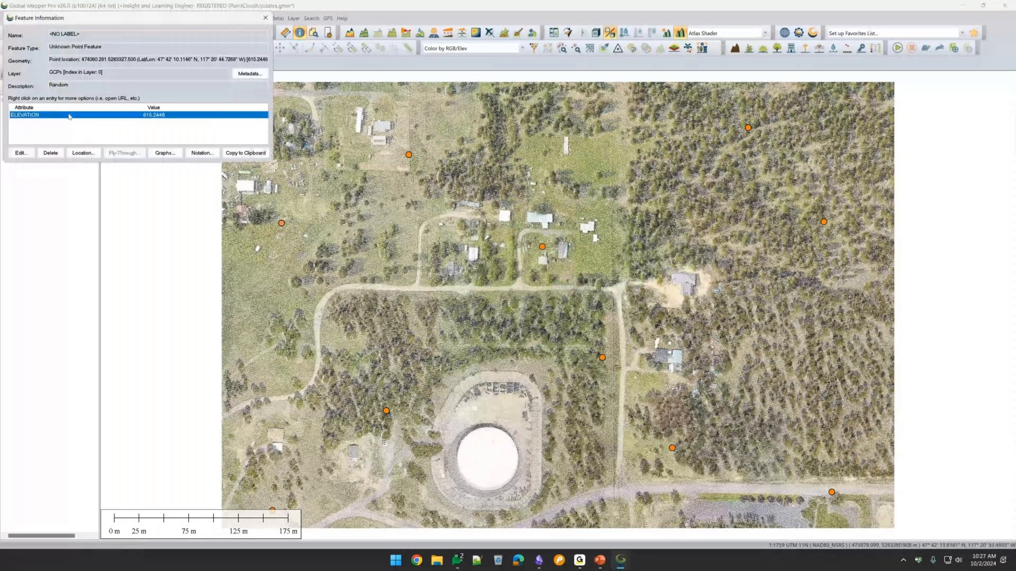
{"action": "key", "text": "Escape"}
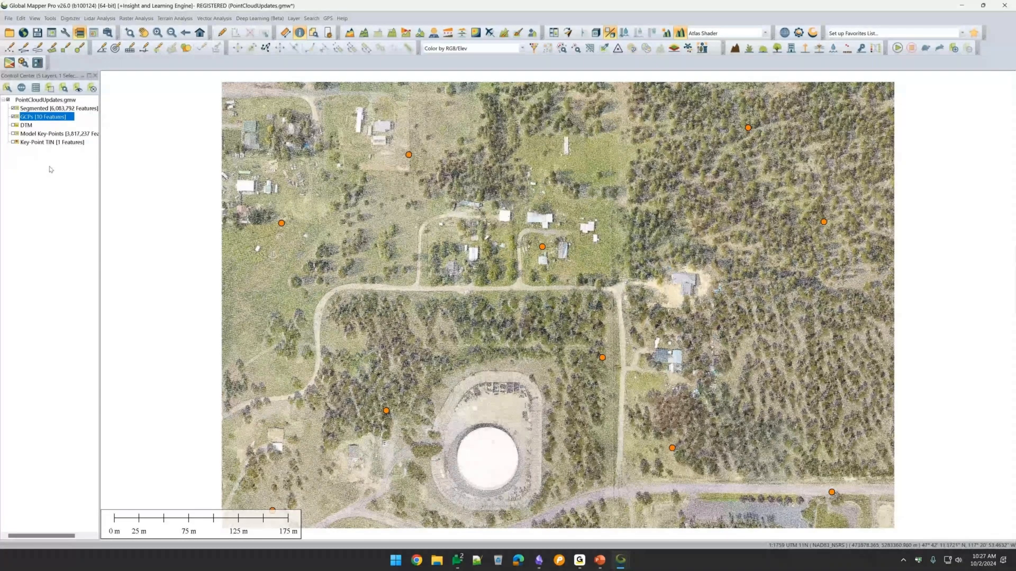
Step: Display the DTM layer and draw a path profile through the trees northwest of the round tank to compare the points with the terrain
{"action": "left_click", "coordinate": [14, 125]}
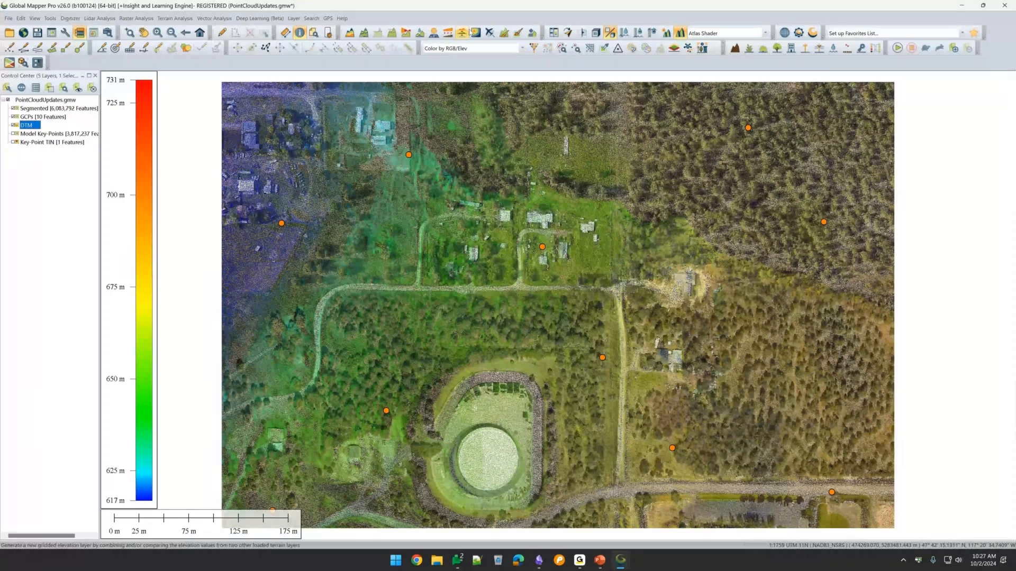
{"action": "left_click", "coordinate": [392, 33]}
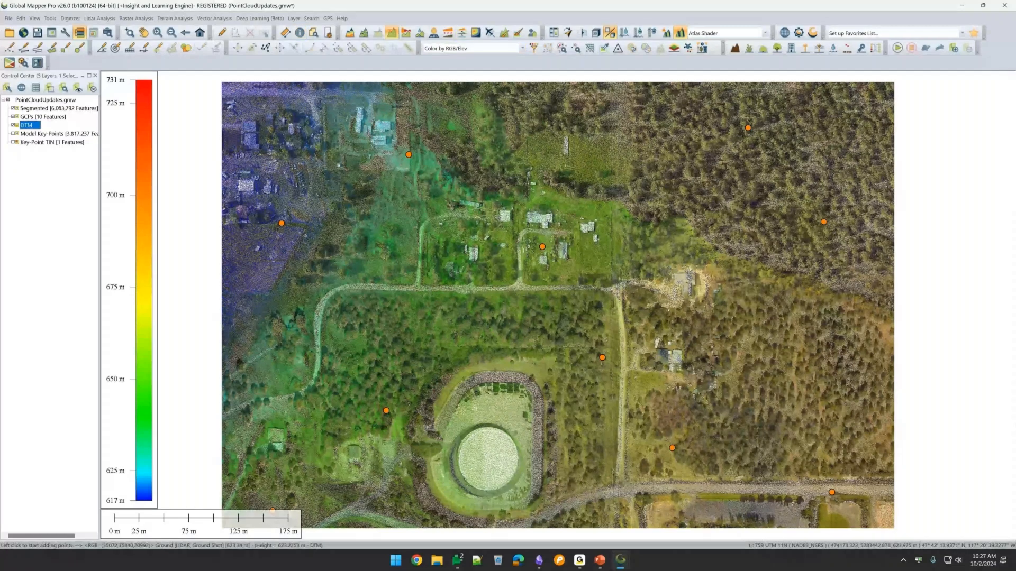
{"action": "left_click", "coordinate": [345, 382]}
{"action": "right_click", "coordinate": [450, 311]}
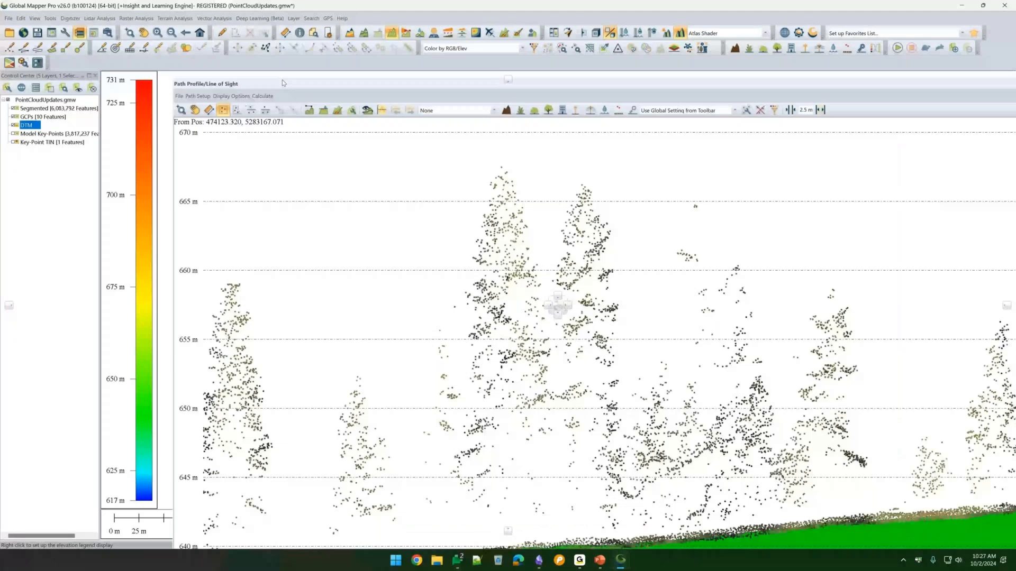
{"action": "left_click_drag", "start_coordinate": [283, 83], "coordinate": [100, 95]}
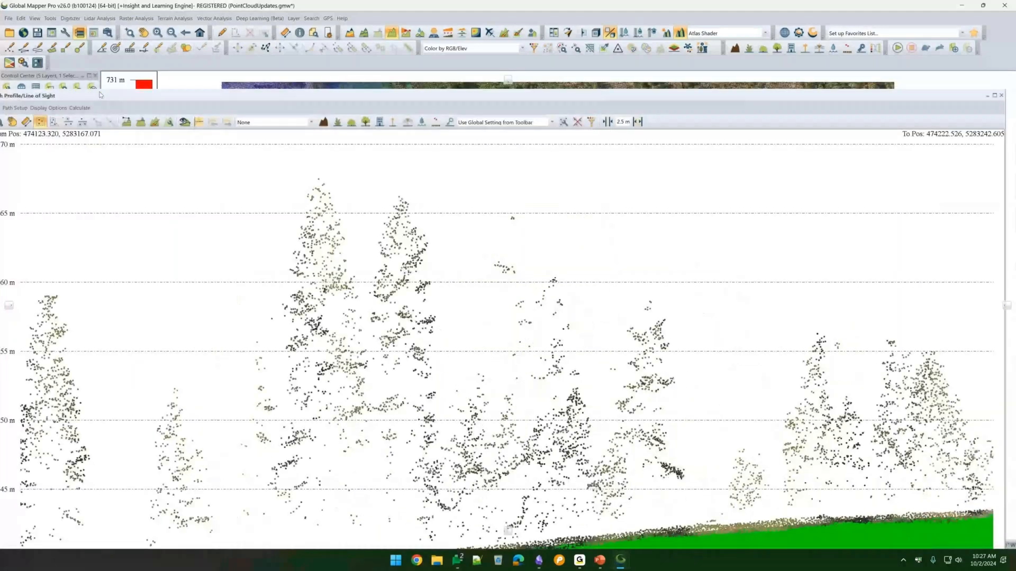
{"action": "double_click", "coordinate": [101, 95]}
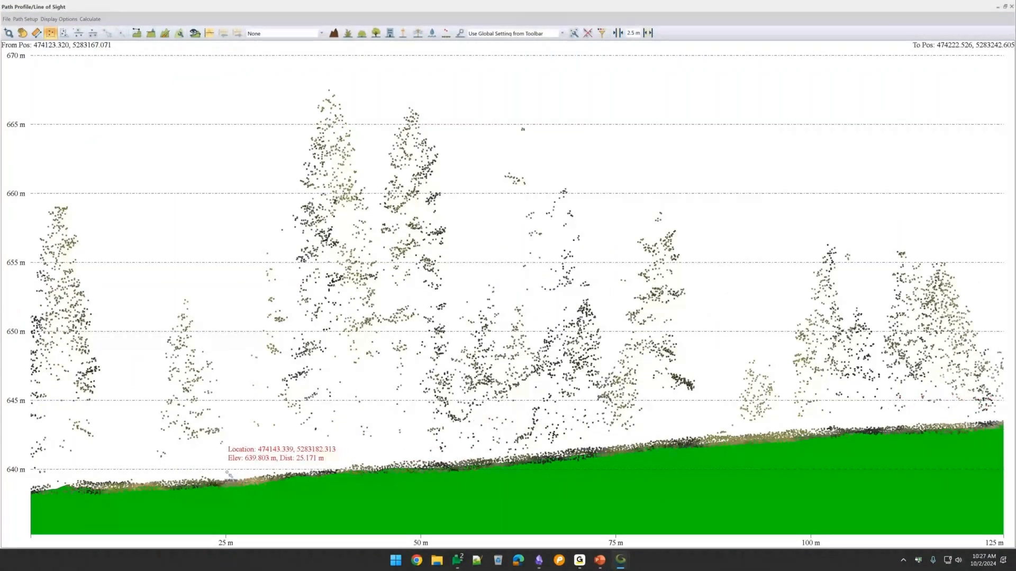
{"action": "left_click", "coordinate": [1012, 9]}
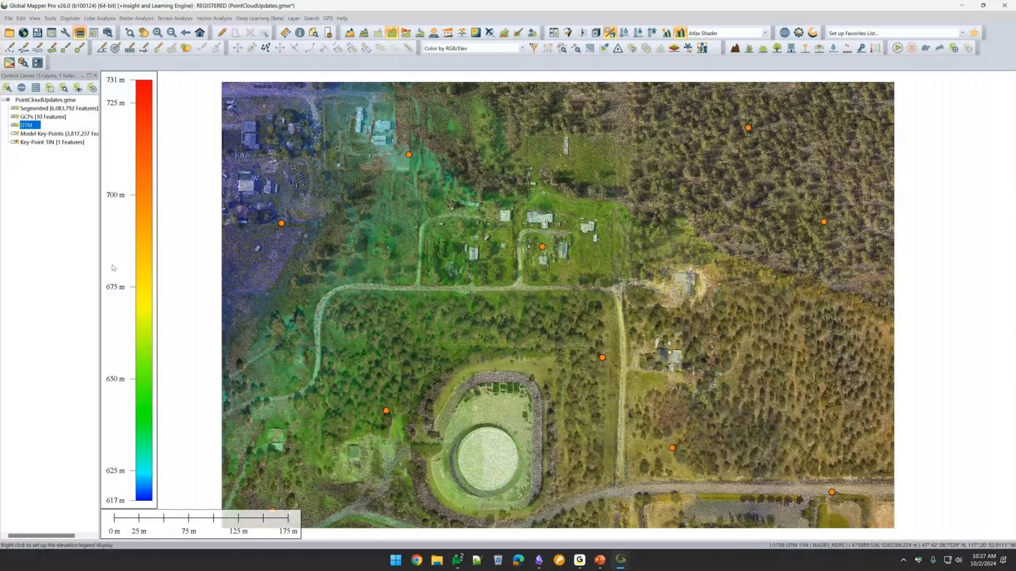
Step: Compare the Segmented point cloud to the GCPs, using a search distance of 5 point spacings and at most 9 returns per control point
{"action": "left_click", "coordinate": [617, 48]}
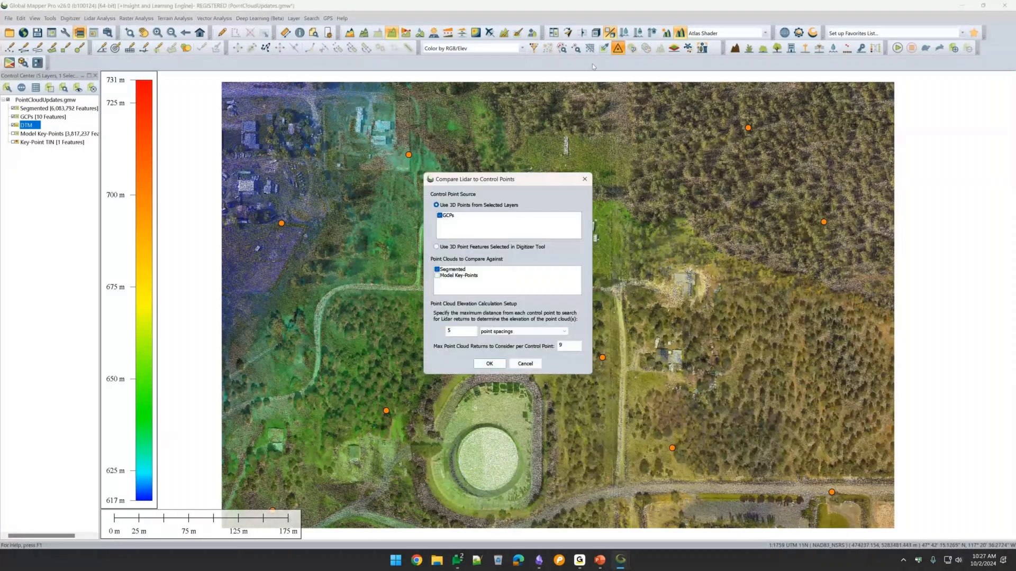
{"action": "left_click", "coordinate": [489, 364]}
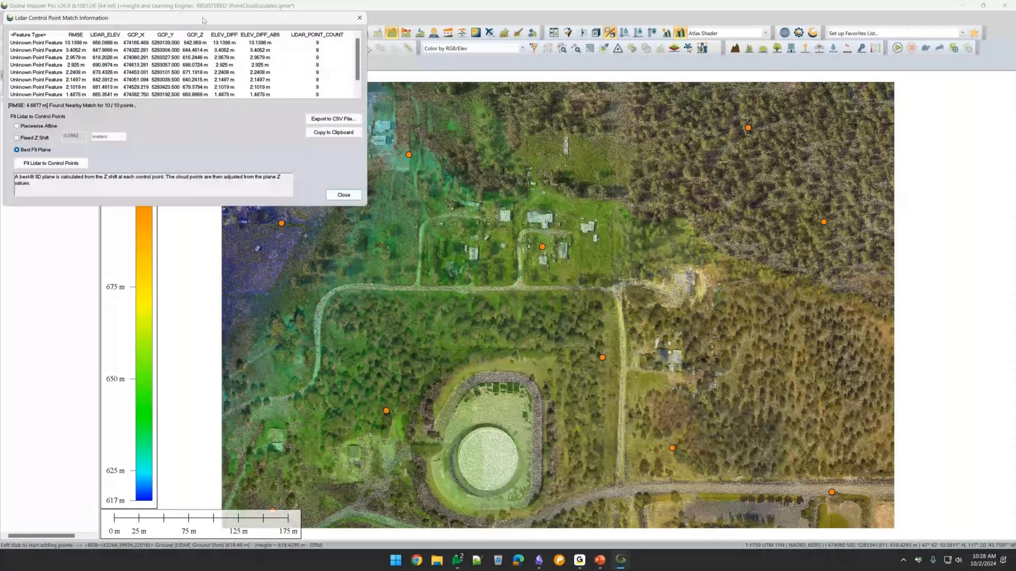
{"action": "left_click_drag", "start_coordinate": [202, 20], "coordinate": [404, 151]}
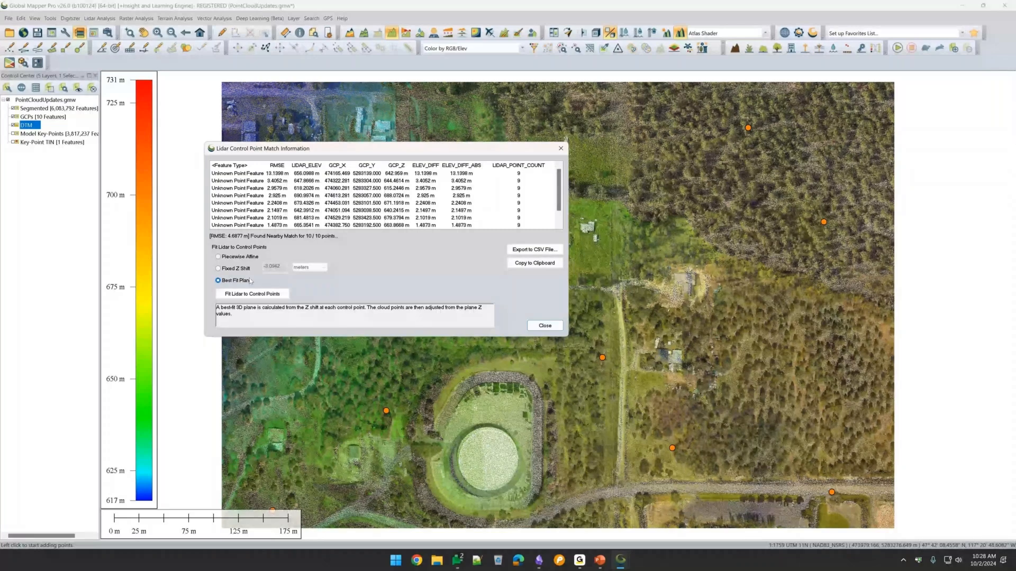
Step: Fit the lidar points to the control points with the Best Fit Plane method and close the match information
{"action": "left_click", "coordinate": [427, 266]}
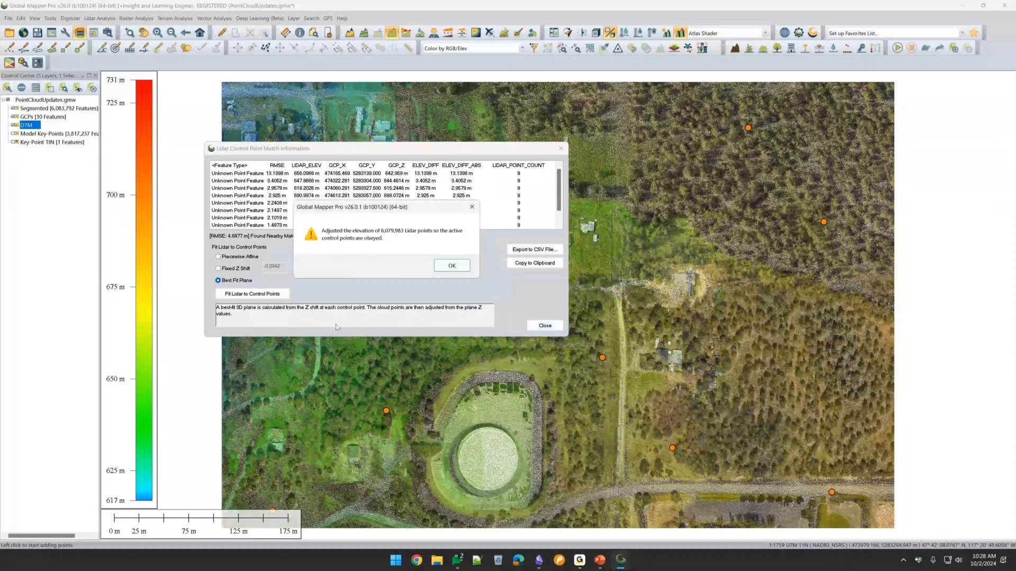
{"action": "left_click", "coordinate": [449, 265]}
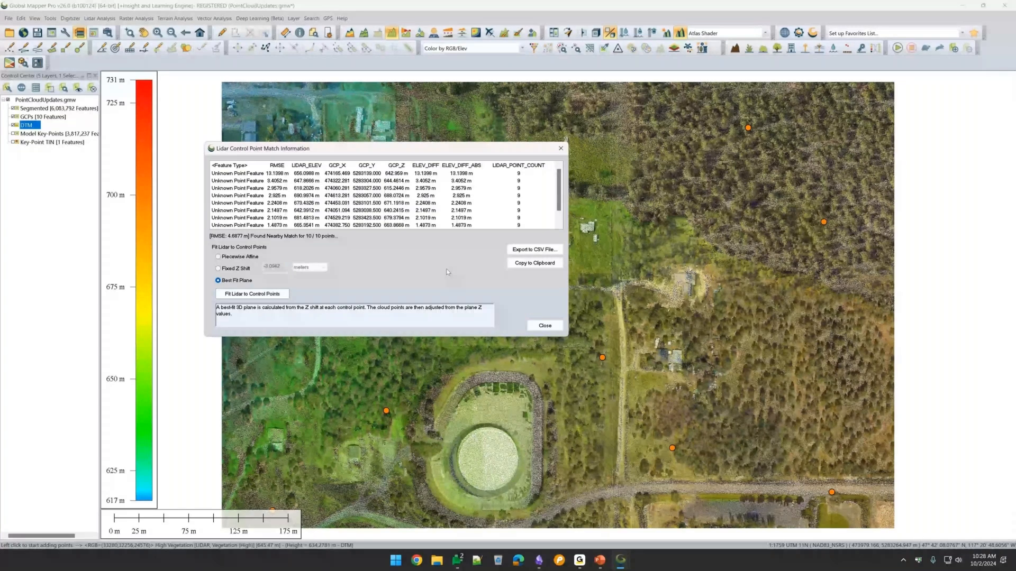
{"action": "key", "text": "Escape"}
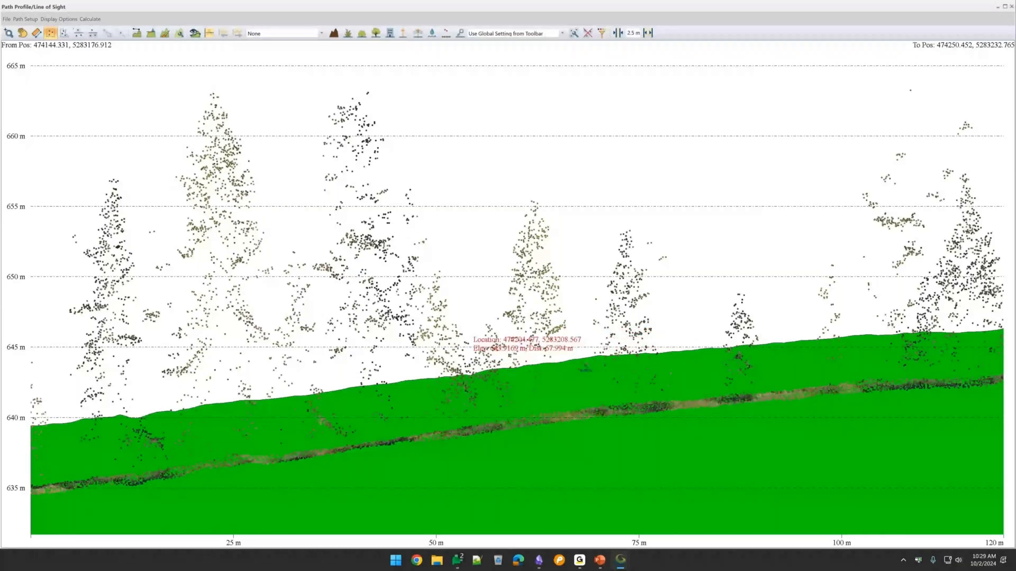
Step: Close the path profile and clear the layer selection in the point cloud workspace
{"action": "left_click", "coordinate": [1012, 7]}
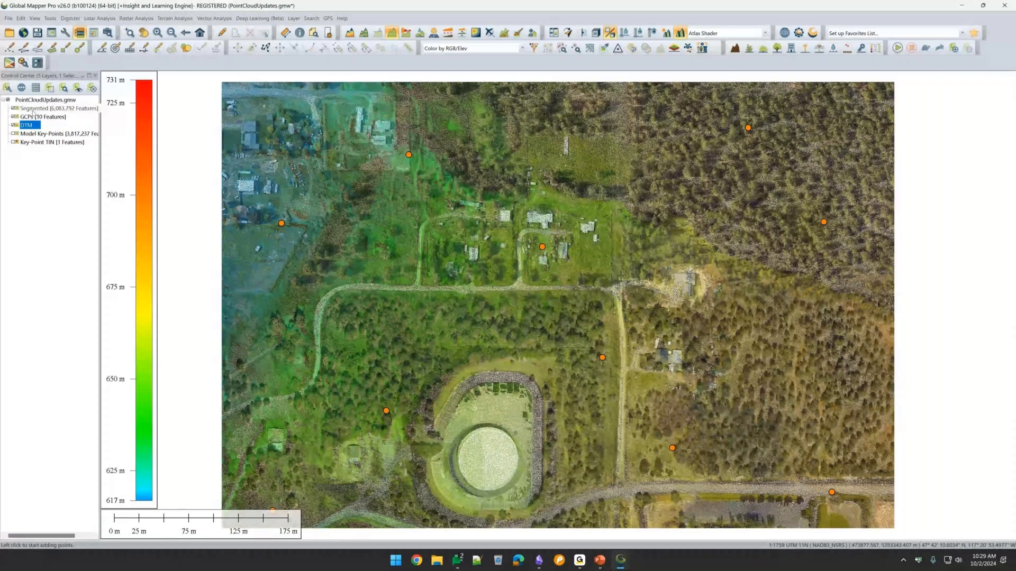
{"action": "left_click", "coordinate": [47, 21]}
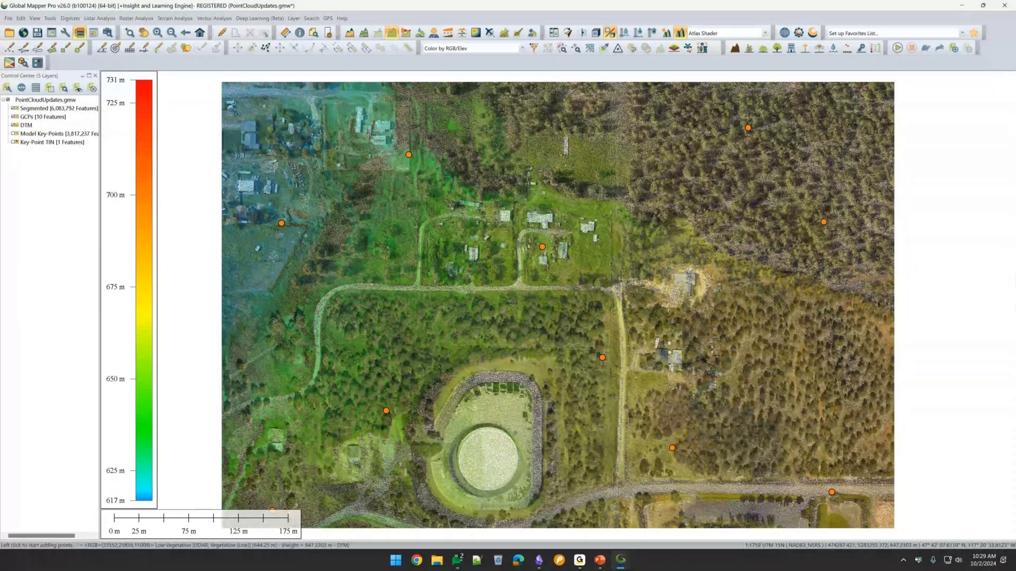
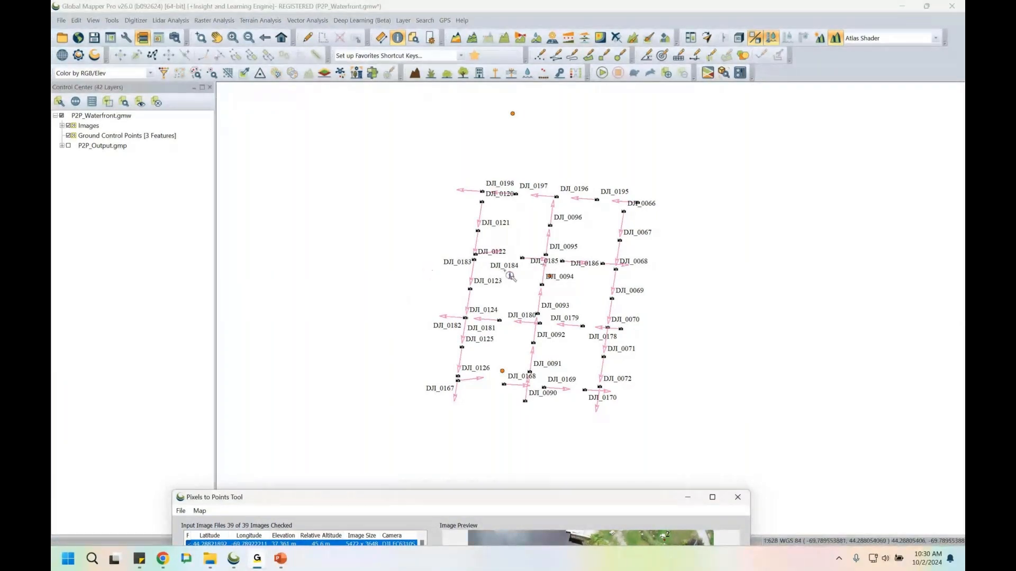
Step: Hide the Images layer to view only the ground control points, and show the images again
{"action": "scroll", "coordinate": [513, 294], "scroll_direction": "up", "scroll_amount": 1}
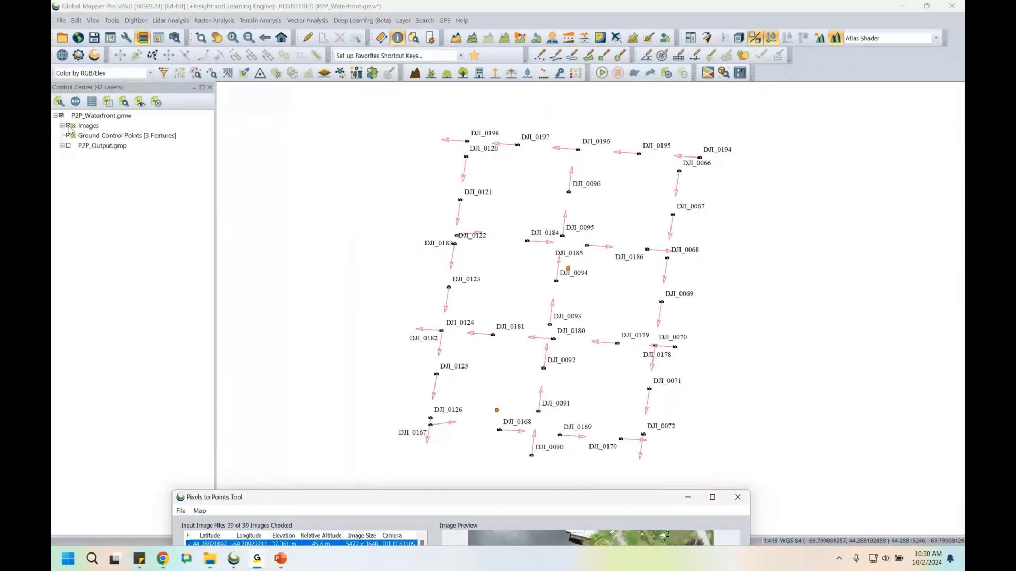
{"action": "left_click", "coordinate": [68, 126]}
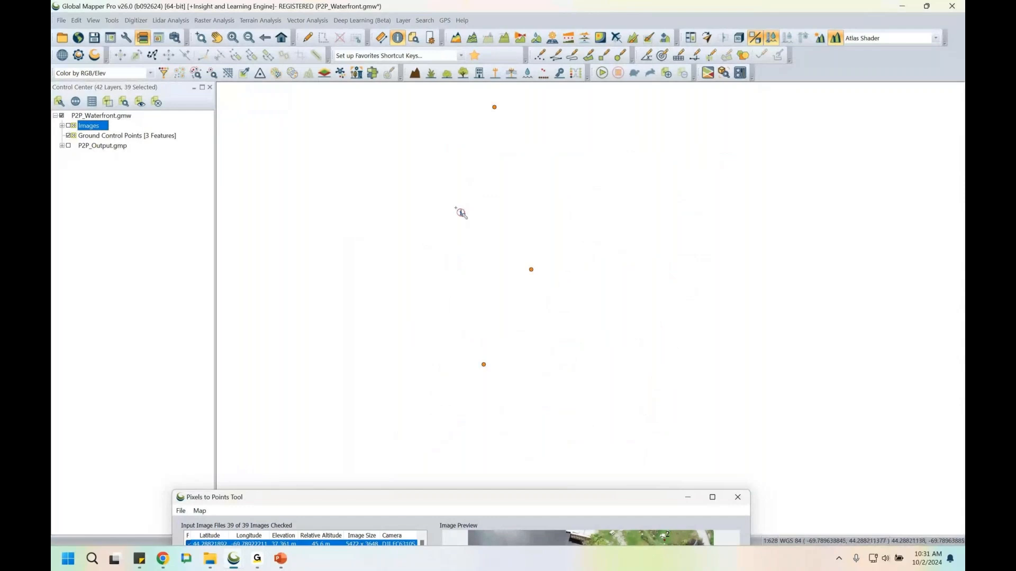
{"action": "left_click_drag", "start_coordinate": [458, 211], "coordinate": [467, 256]}
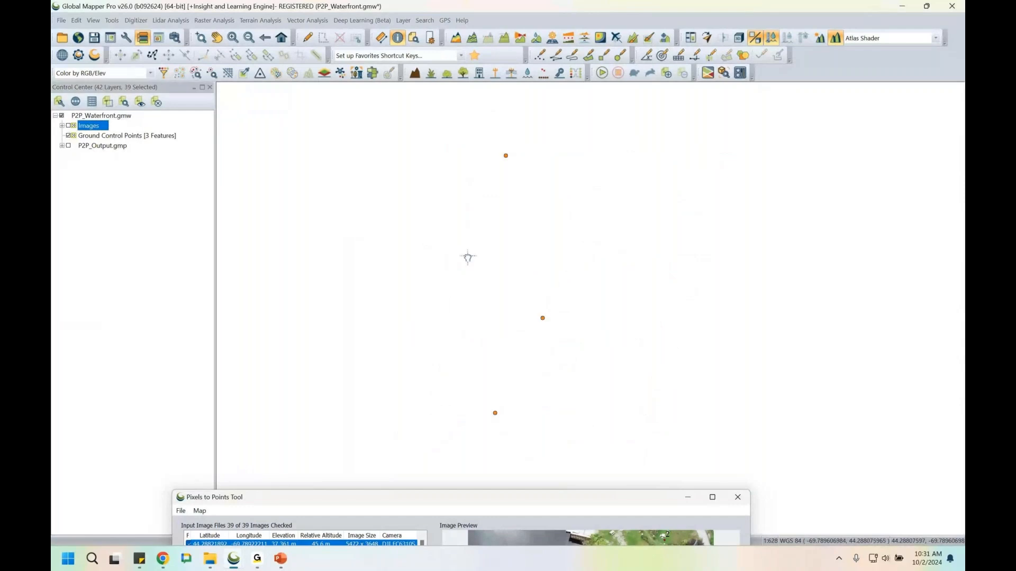
{"action": "left_click", "coordinate": [68, 126]}
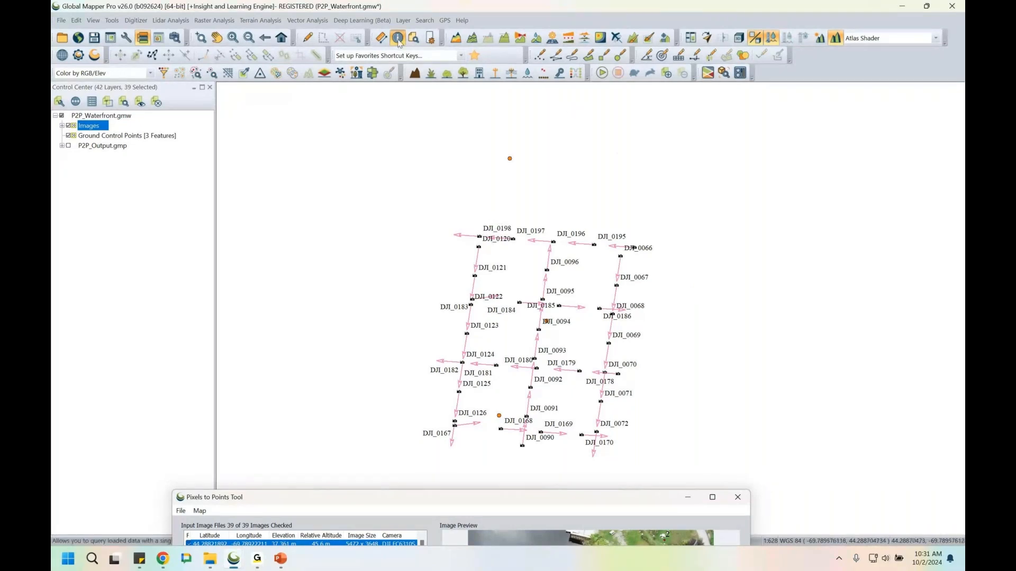
Step: Open the photo DJI_0196 from its map marker with Feature Info and compare it with its footprint on the map
{"action": "left_click", "coordinate": [558, 248]}
{"action": "mouse_move", "coordinate": [583, 118]}
{"action": "left_mouse_down"}
{"action": "mouse_move", "coordinate": [639, 324]}
{"action": "mouse_move", "coordinate": [610, 354]}
{"action": "mouse_move", "coordinate": [614, 341]}
{"action": "left_mouse_up"}
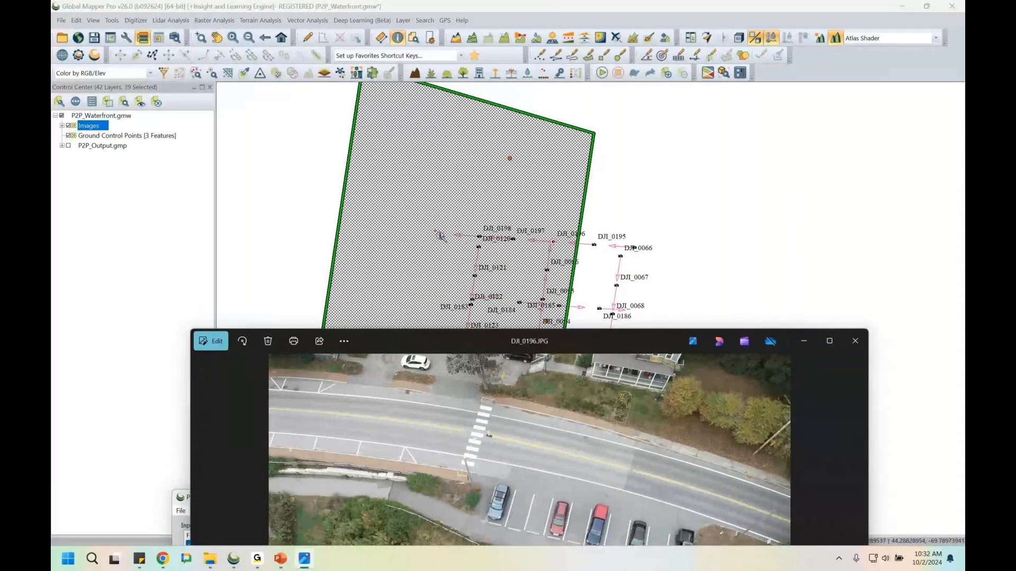
{"action": "left_click_drag", "start_coordinate": [569, 341], "coordinate": [565, 407]}
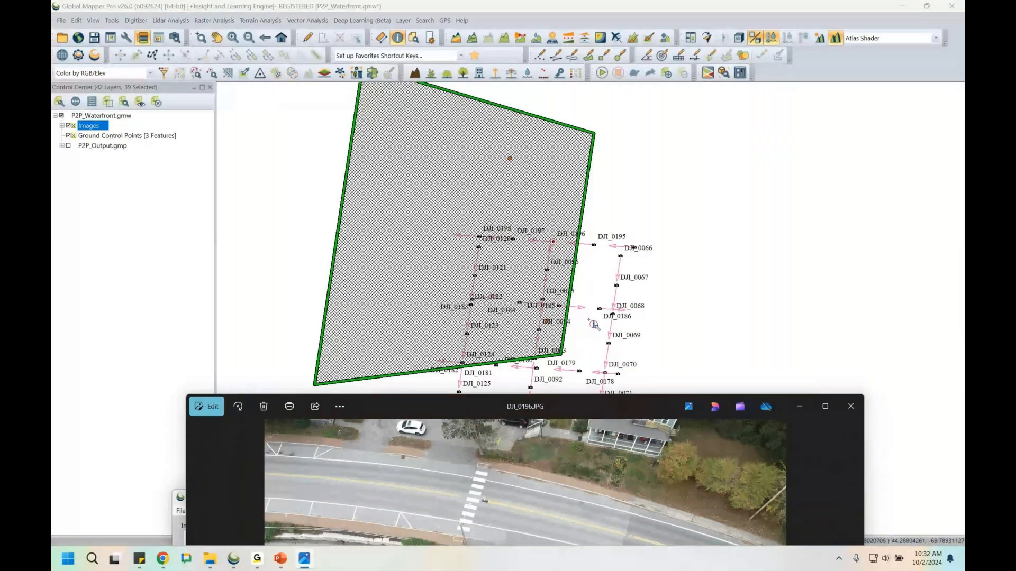
{"action": "left_click_drag", "start_coordinate": [598, 401], "coordinate": [629, 92]}
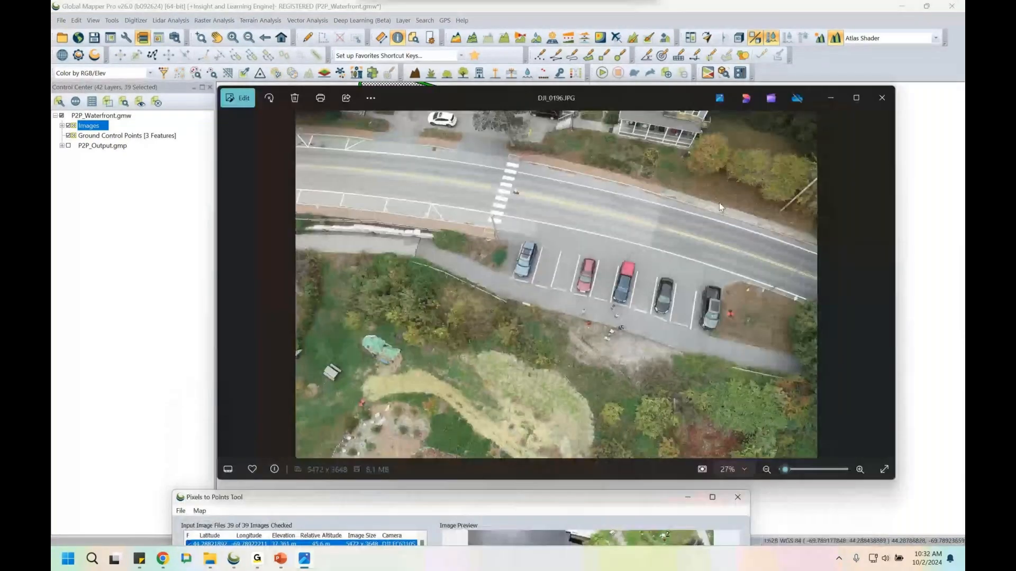
Step: Examine the red-and-black control targets beside the garden and the parked truck in DJI_0196.JPG, and close the photo
{"action": "scroll", "coordinate": [439, 353], "scroll_direction": "up", "scroll_amount": 1}
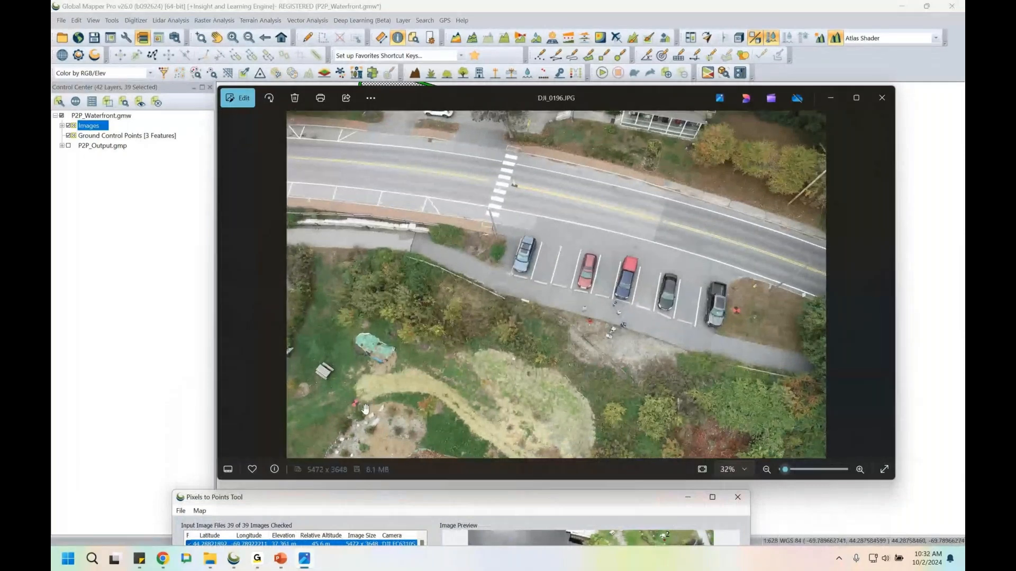
{"action": "scroll", "coordinate": [365, 408], "scroll_direction": "up", "scroll_amount": 1}
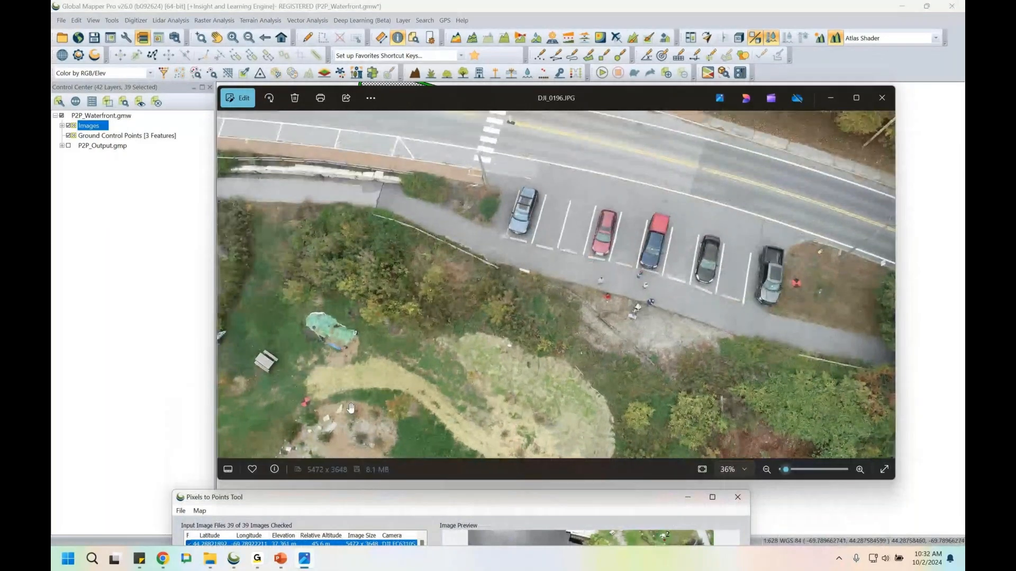
{"action": "scroll", "coordinate": [351, 408], "scroll_direction": "up", "scroll_amount": 3}
{"action": "scroll", "coordinate": [334, 419], "scroll_direction": "up", "scroll_amount": 12}
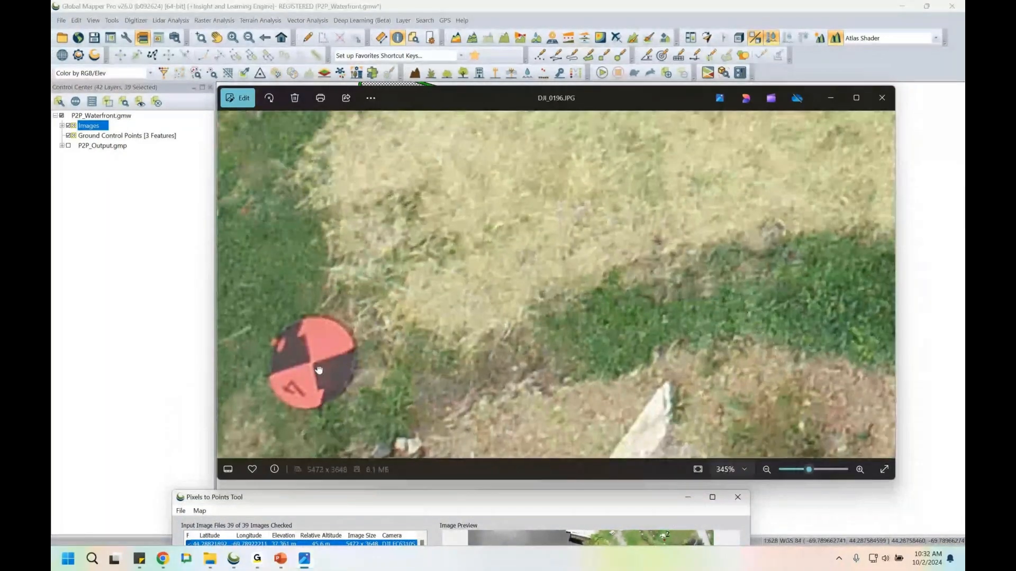
{"action": "left_click_drag", "start_coordinate": [318, 369], "coordinate": [501, 297]}
{"action": "scroll", "coordinate": [500, 297], "scroll_direction": "down", "scroll_amount": 5}
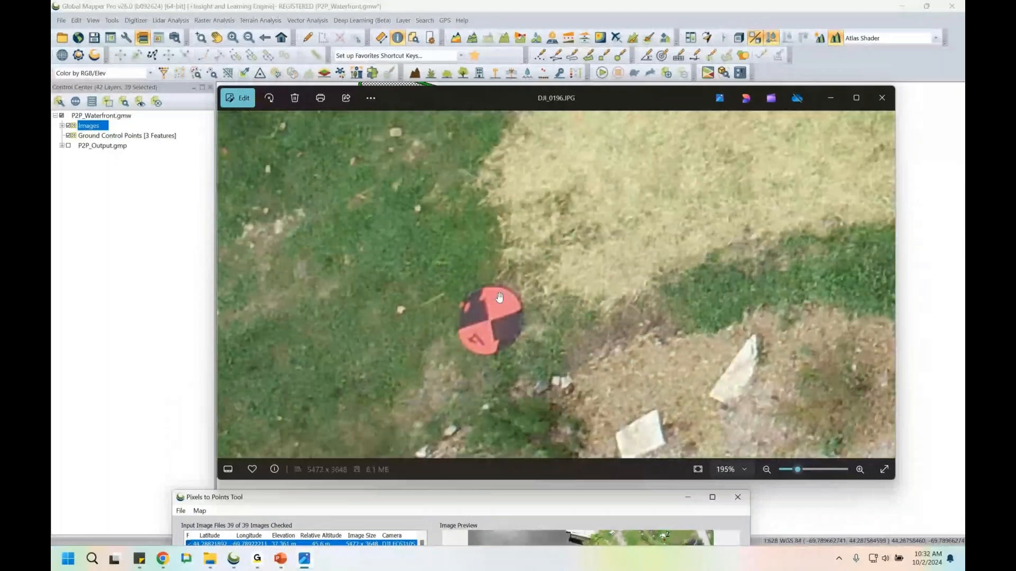
{"action": "scroll", "coordinate": [499, 297], "scroll_direction": "down", "scroll_amount": 4}
{"action": "scroll", "coordinate": [500, 298], "scroll_direction": "down", "scroll_amount": 2}
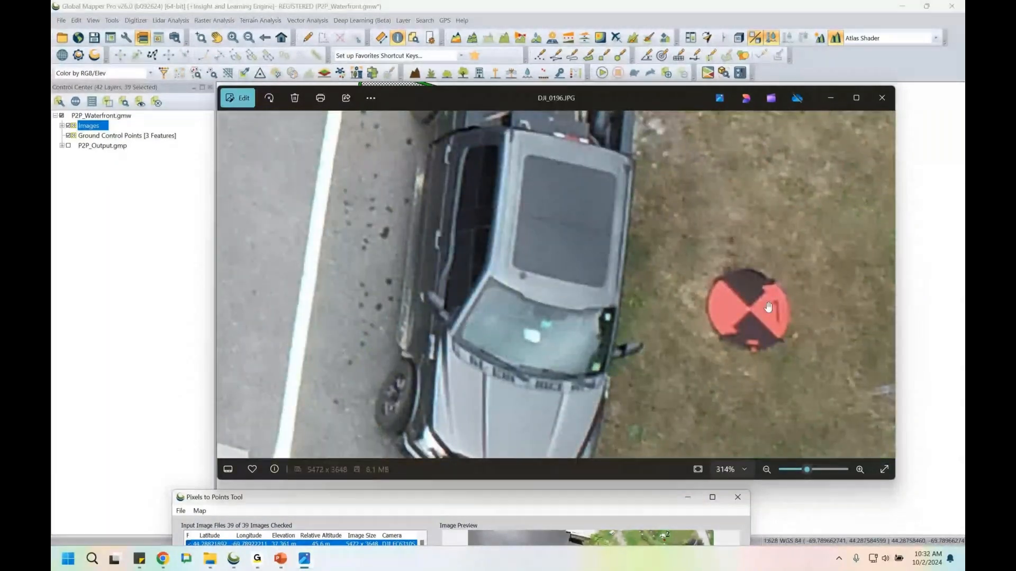
{"action": "scroll", "coordinate": [758, 311], "scroll_direction": "down", "scroll_amount": 4}
{"action": "scroll", "coordinate": [758, 311], "scroll_direction": "down", "scroll_amount": 6}
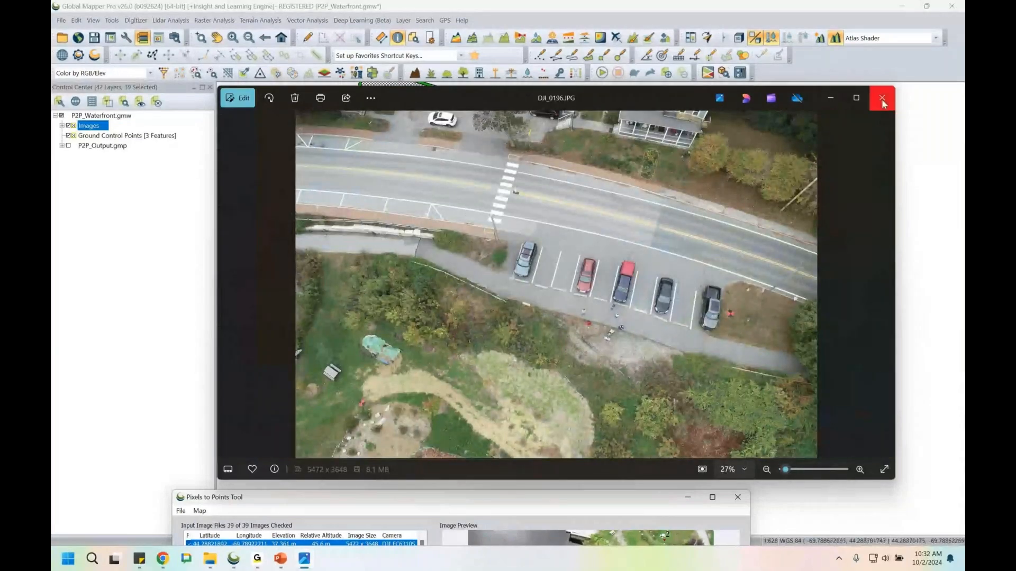
{"action": "left_click", "coordinate": [883, 100]}
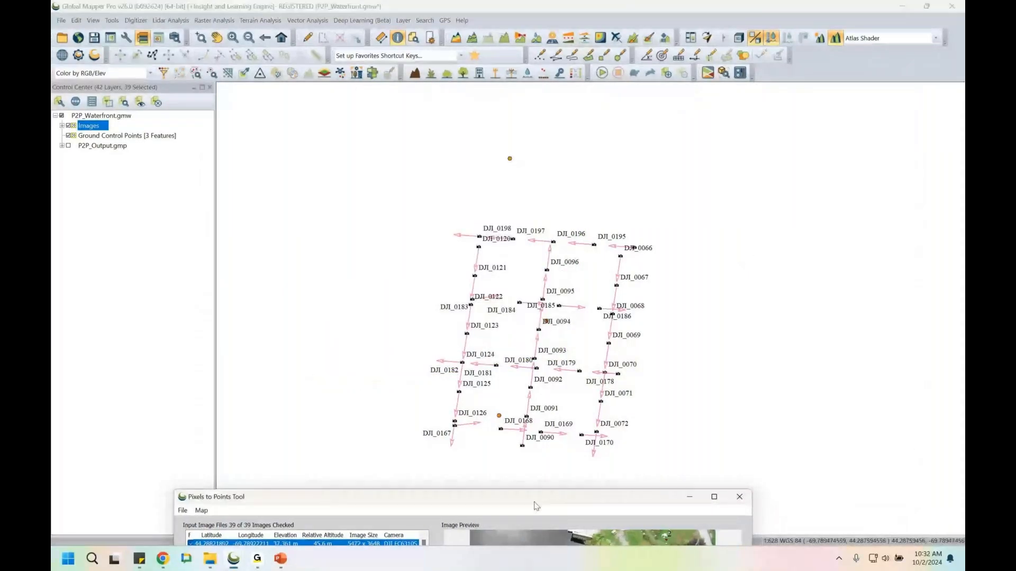
Step: Bring the Pixels to Points Tool into full view, look through its input images and preview the second one
{"action": "left_click_drag", "start_coordinate": [531, 502], "coordinate": [595, 118]}
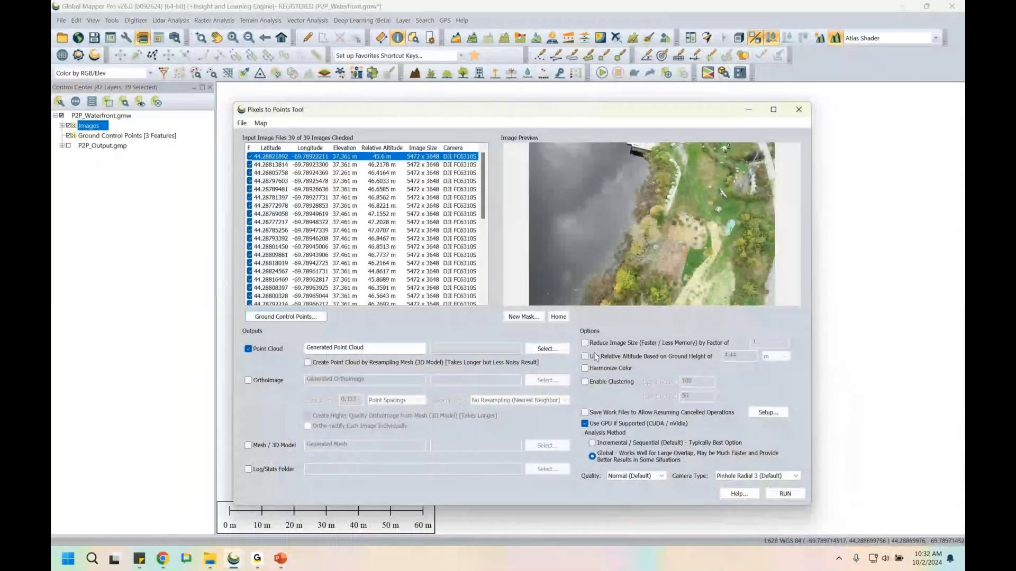
{"action": "scroll", "coordinate": [485, 225], "scroll_direction": "down", "scroll_amount": 4}
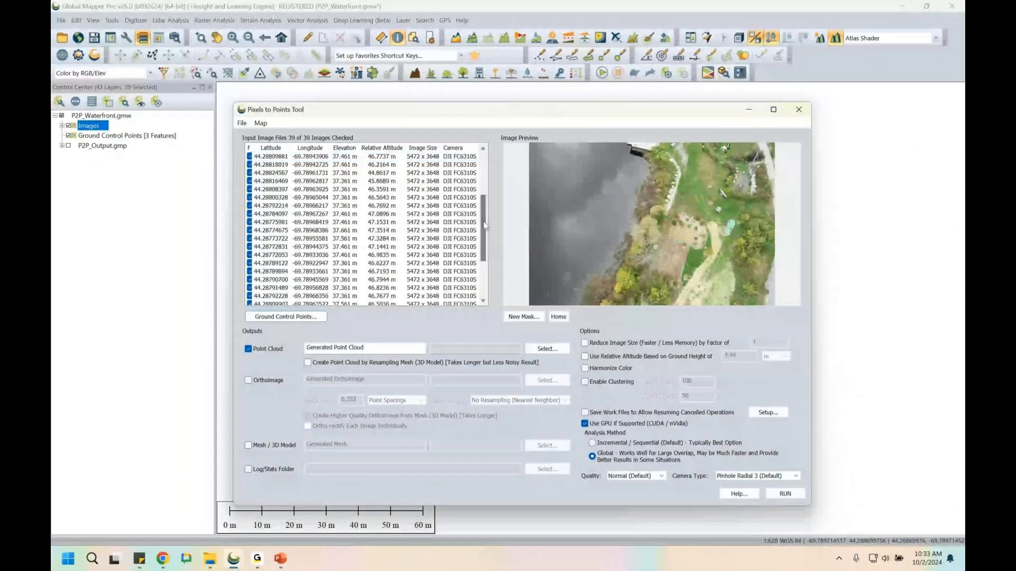
{"action": "scroll", "coordinate": [484, 224], "scroll_direction": "up", "scroll_amount": 1}
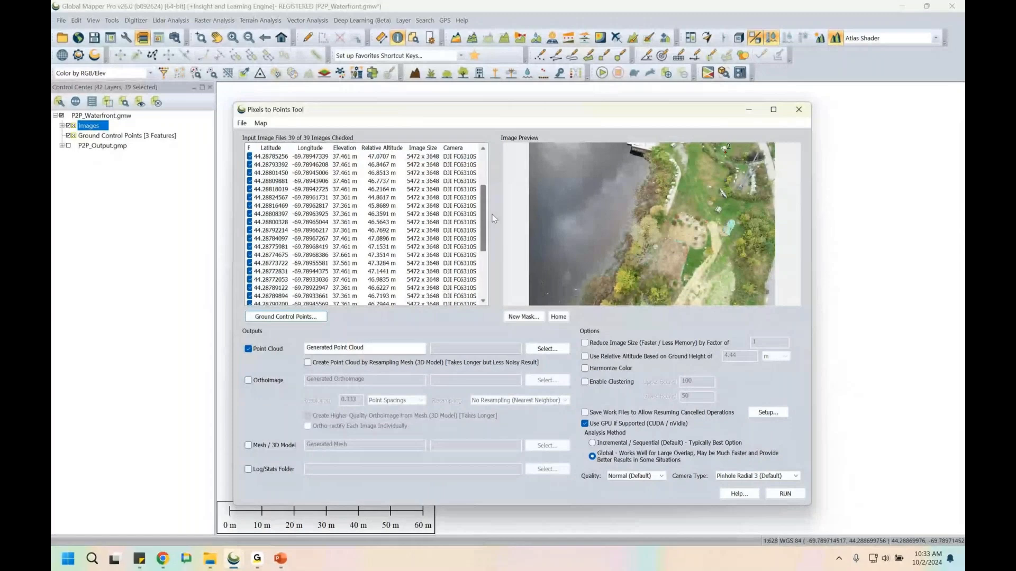
{"action": "scroll", "coordinate": [476, 203], "scroll_direction": "up", "scroll_amount": 3}
{"action": "left_click", "coordinate": [426, 166]}
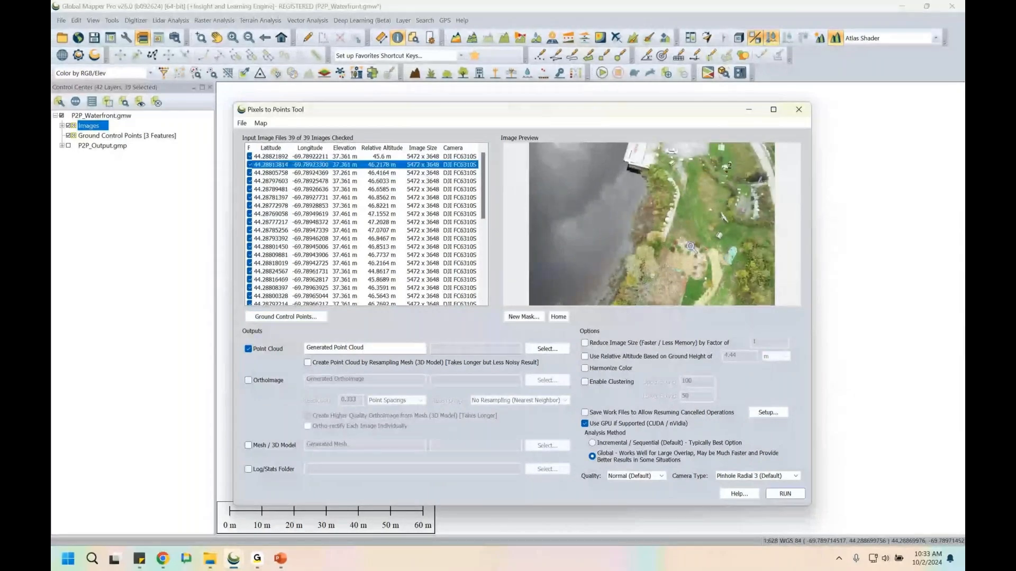
Step: Open the Ground Control Points setup and inspect the confirmed target placement of control point 2 in DJI_0071.JPG
{"action": "left_click", "coordinate": [303, 318]}
{"action": "left_click_drag", "start_coordinate": [364, 161], "coordinate": [408, 143]}
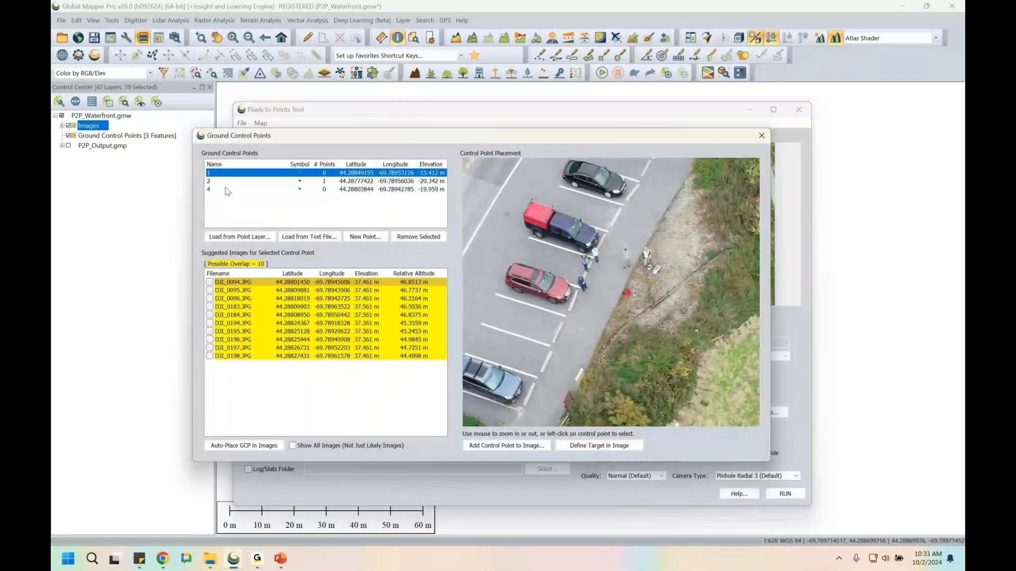
{"action": "left_click", "coordinate": [226, 181]}
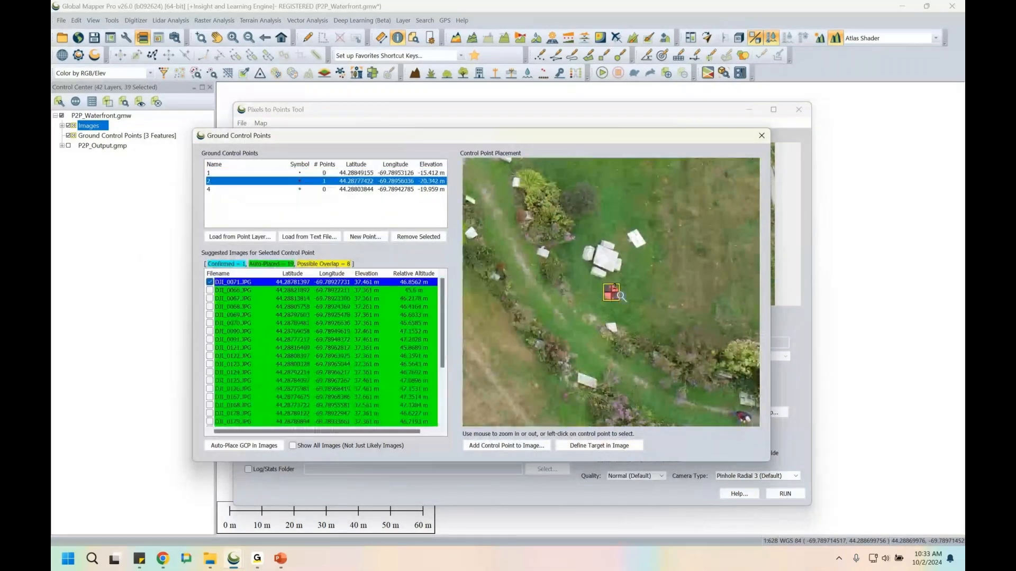
{"action": "scroll", "coordinate": [620, 295], "scroll_direction": "up", "scroll_amount": 4}
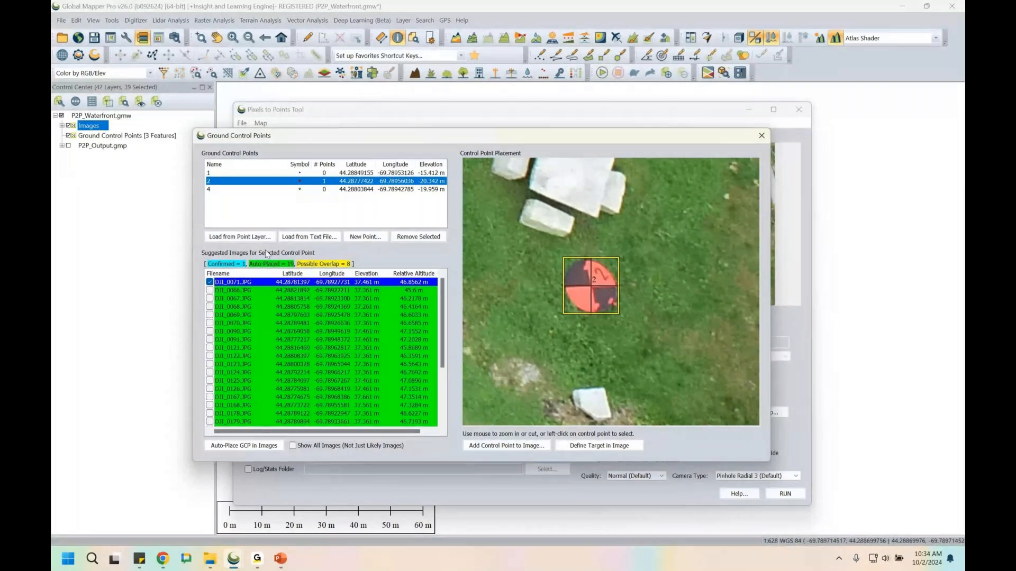
{"action": "left_click_drag", "start_coordinate": [285, 133], "coordinate": [277, 142]}
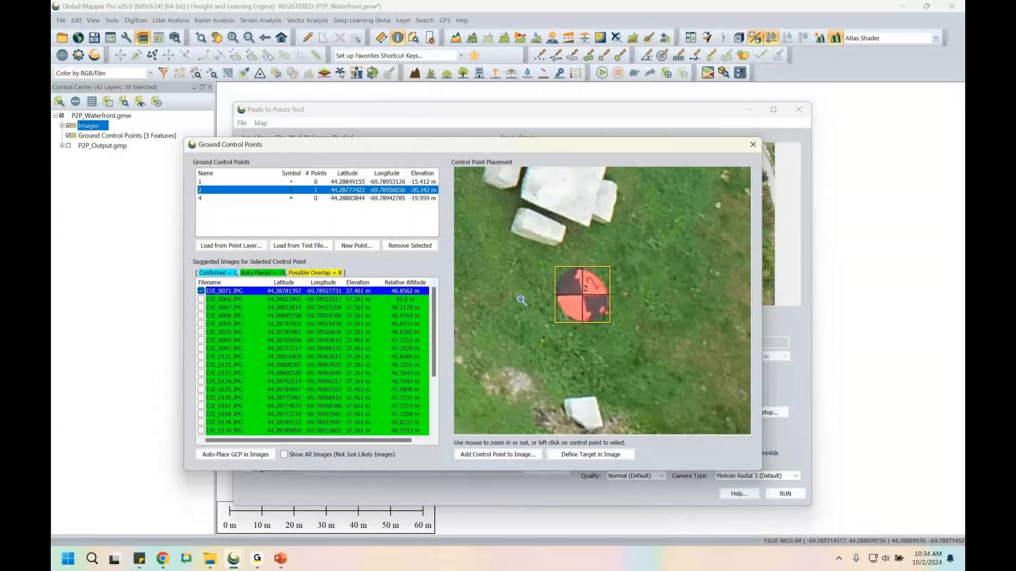
{"action": "scroll", "coordinate": [521, 300], "scroll_direction": "up", "scroll_amount": 2}
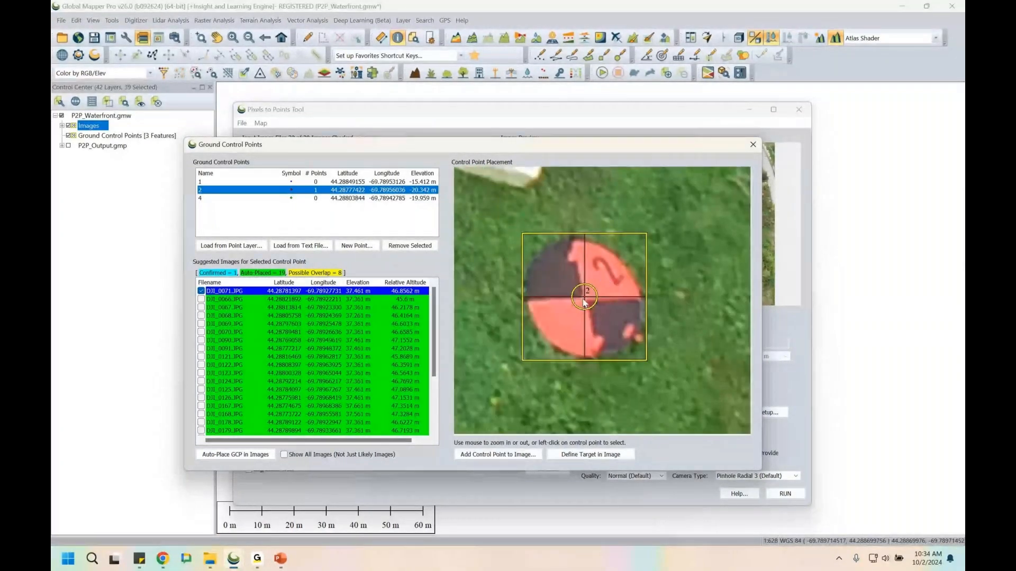
{"action": "scroll", "coordinate": [612, 313], "scroll_direction": "down", "scroll_amount": 1}
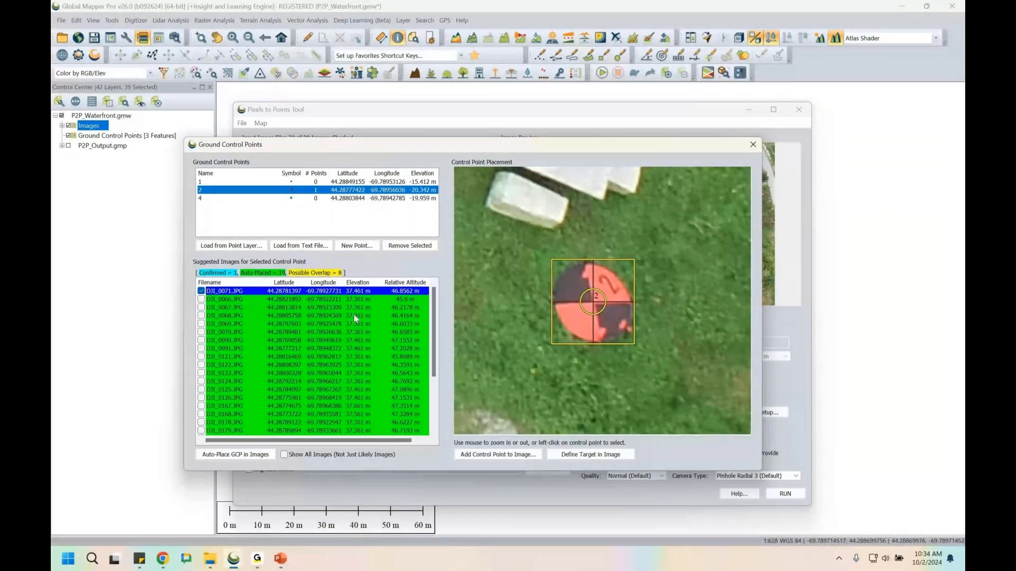
Step: Check the auto-placed position of control point 2 in DJI_0066.JPG against the defined target in DJI_0071.JPG
{"action": "left_click", "coordinate": [353, 300]}
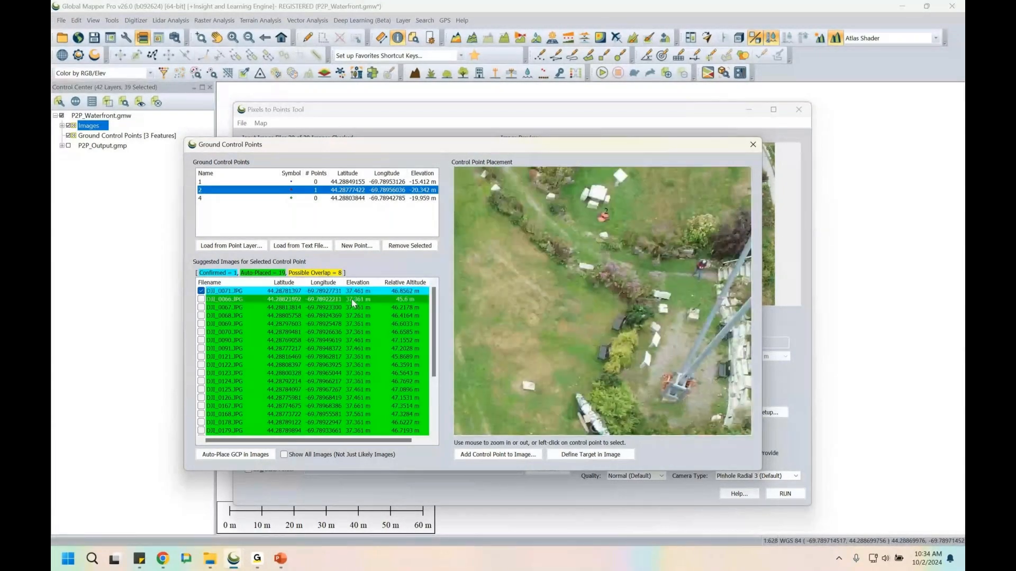
{"action": "left_click_drag", "start_coordinate": [590, 210], "coordinate": [619, 236]}
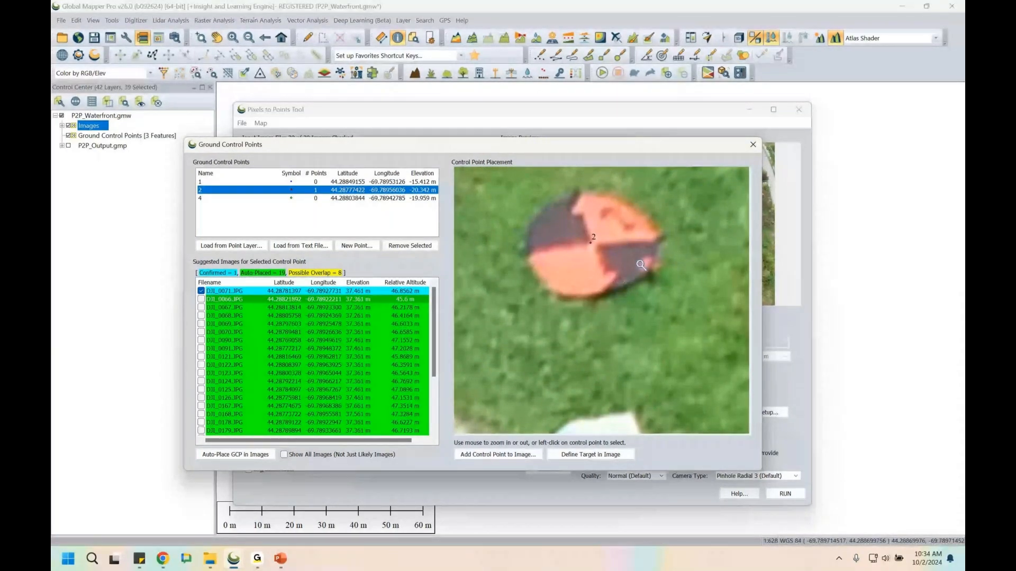
{"action": "left_click", "coordinate": [631, 256]}
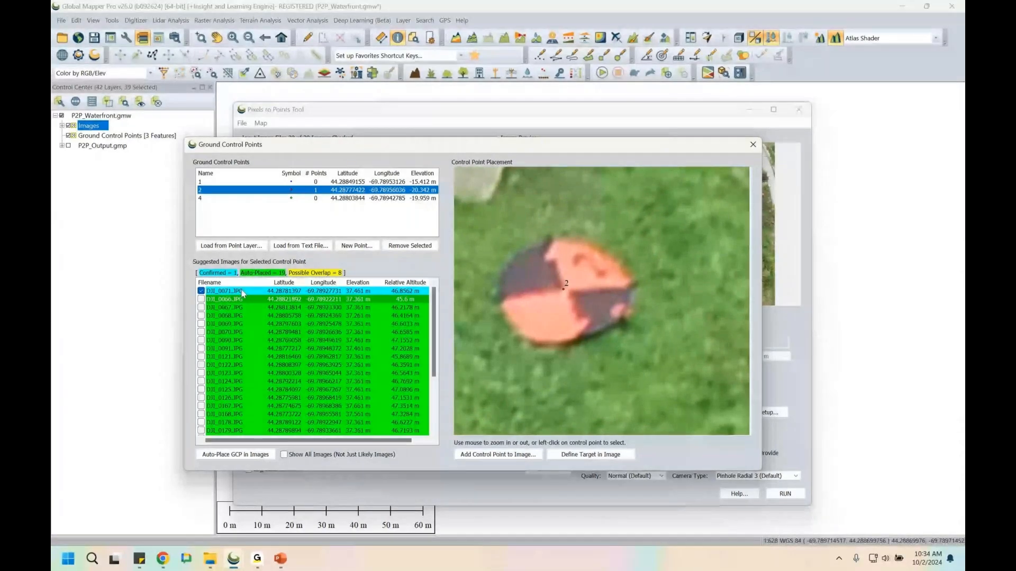
{"action": "left_click", "coordinate": [243, 292]}
{"action": "scroll", "coordinate": [608, 302], "scroll_direction": "up", "scroll_amount": 3}
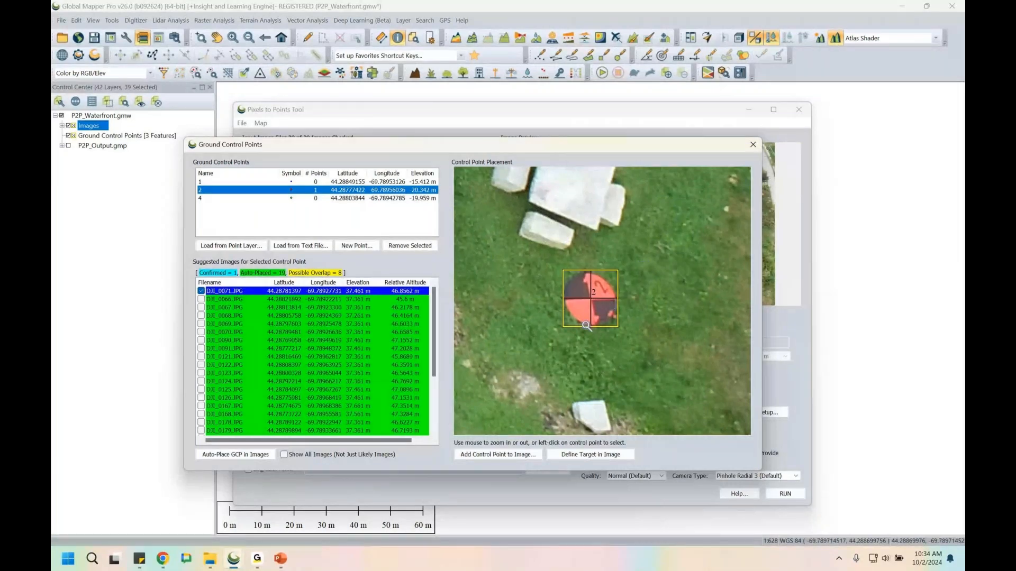
Step: Review the auto-placed control point 2 in DJI_0066, DJI_0068 and DJI_0090, and view the full DJI_0066 photo
{"action": "left_click", "coordinate": [224, 300]}
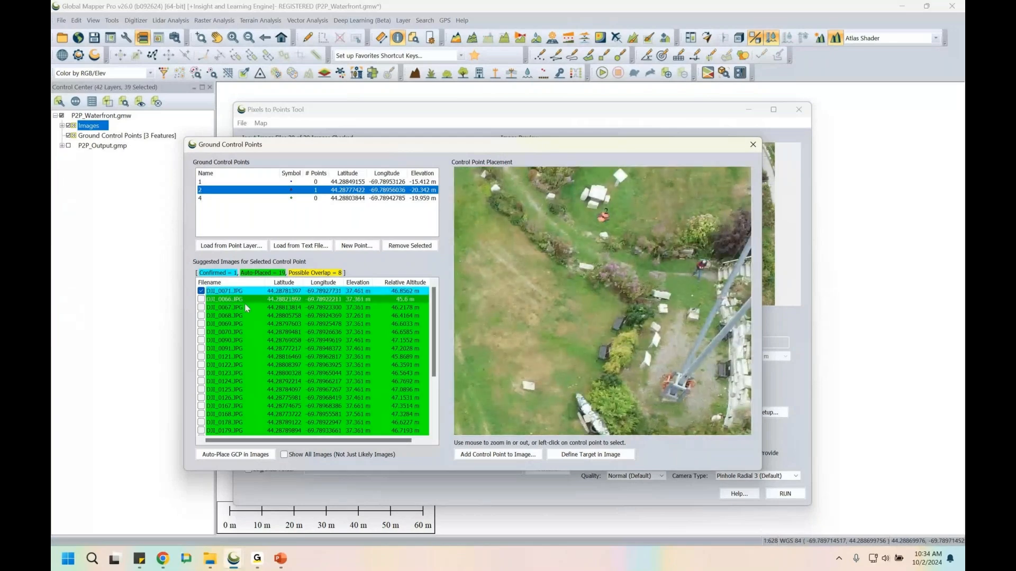
{"action": "left_click", "coordinate": [274, 315]}
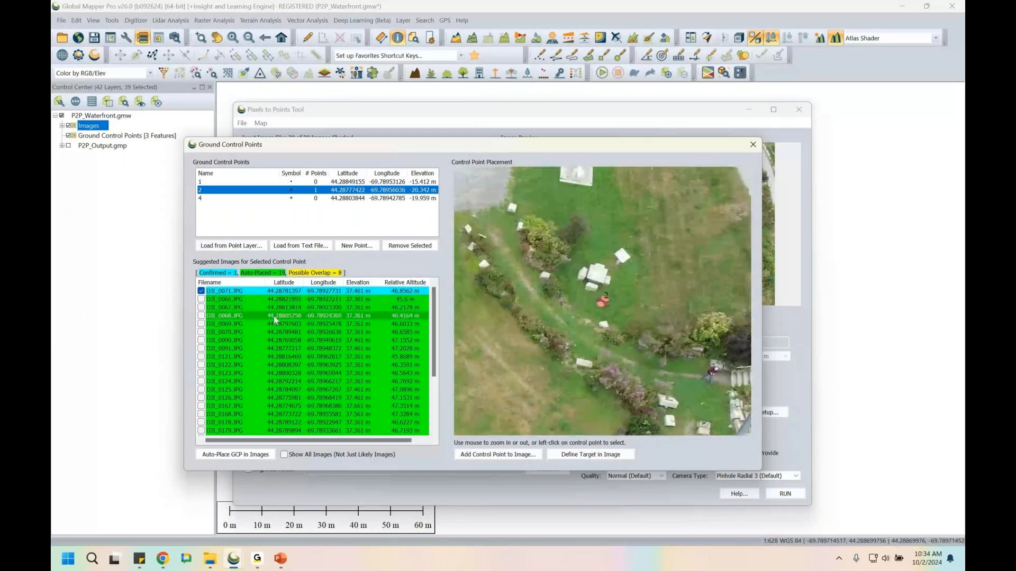
{"action": "left_click", "coordinate": [311, 340]}
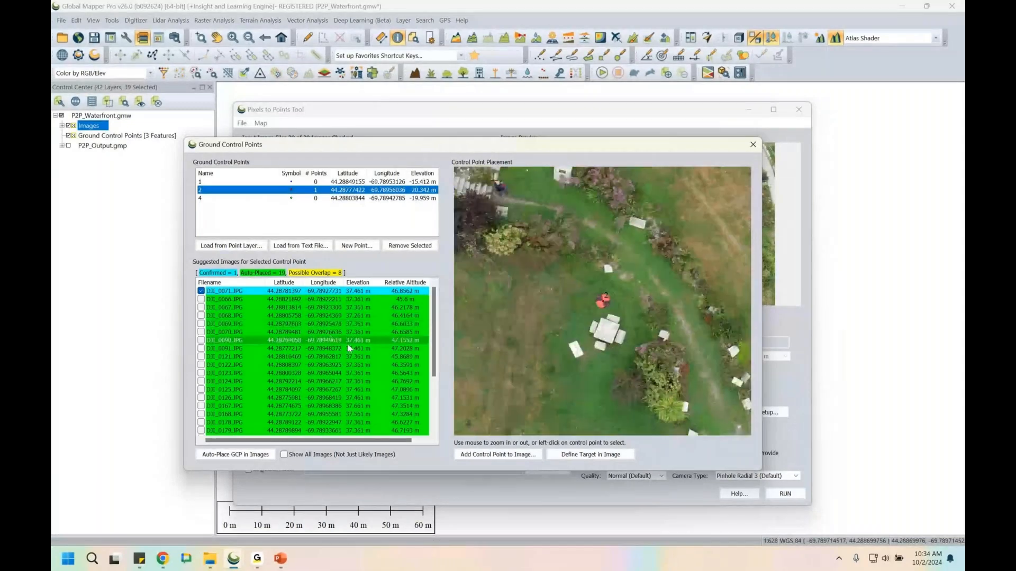
{"action": "left_click", "coordinate": [257, 300]}
{"action": "scroll", "coordinate": [595, 299], "scroll_direction": "down", "scroll_amount": 2}
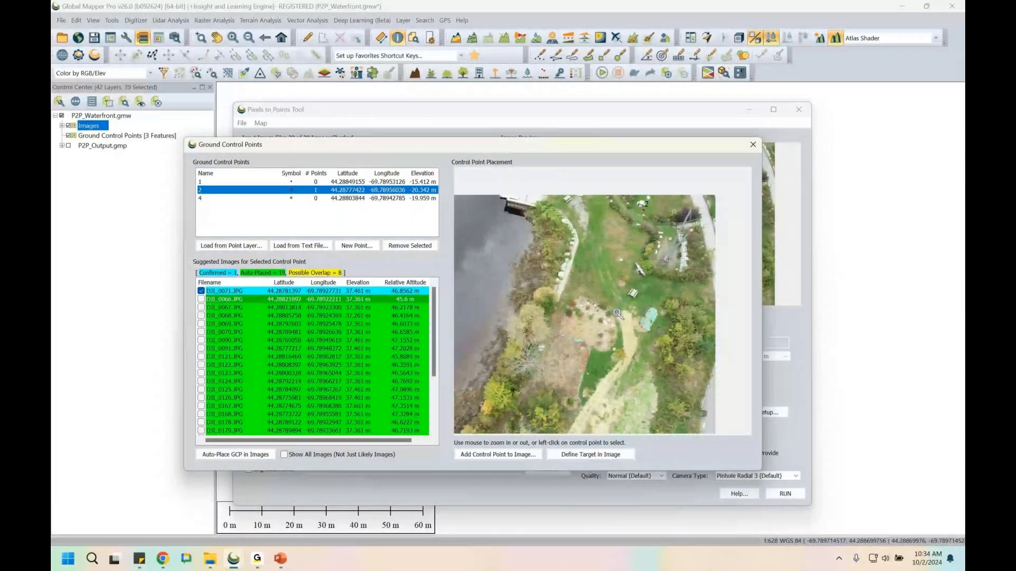
Step: Examine the auto-placed marker of control point 2 on its target in DJI_0066.JPG at close range
{"action": "scroll", "coordinate": [629, 290], "scroll_direction": "up", "scroll_amount": 3}
{"action": "scroll", "coordinate": [630, 290], "scroll_direction": "down", "scroll_amount": 3}
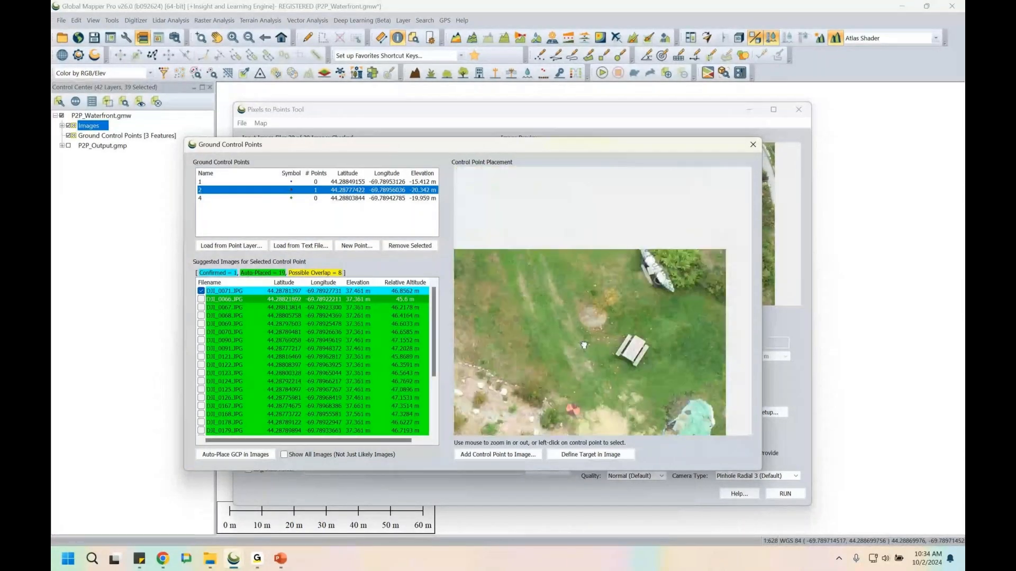
{"action": "left_click_drag", "start_coordinate": [584, 345], "coordinate": [582, 348]}
{"action": "left_click_drag", "start_coordinate": [624, 241], "coordinate": [607, 325]}
{"action": "left_click_drag", "start_coordinate": [638, 218], "coordinate": [628, 280]}
{"action": "scroll", "coordinate": [646, 220], "scroll_direction": "up", "scroll_amount": 3}
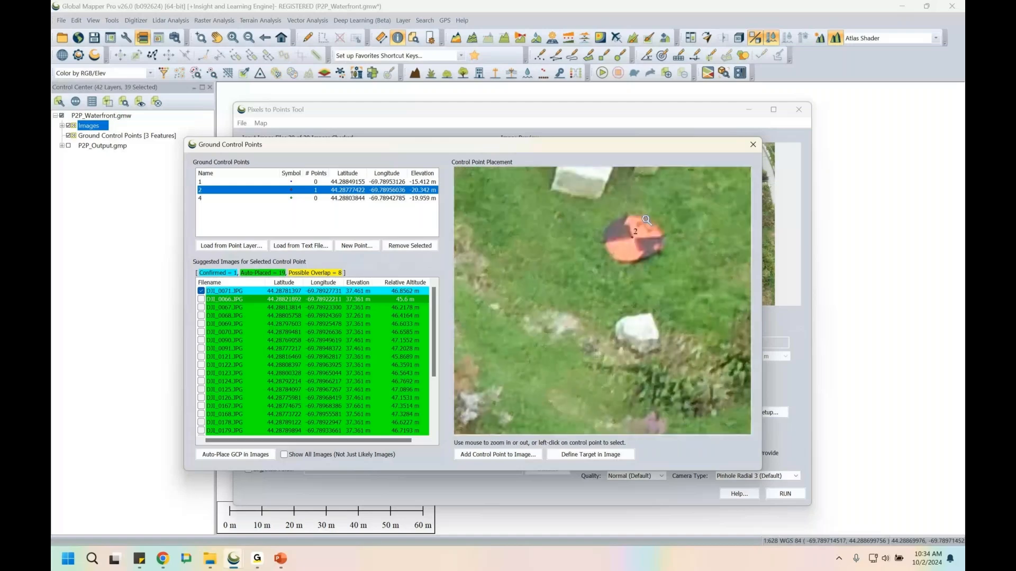
{"action": "scroll", "coordinate": [647, 220], "scroll_direction": "up", "scroll_amount": 2}
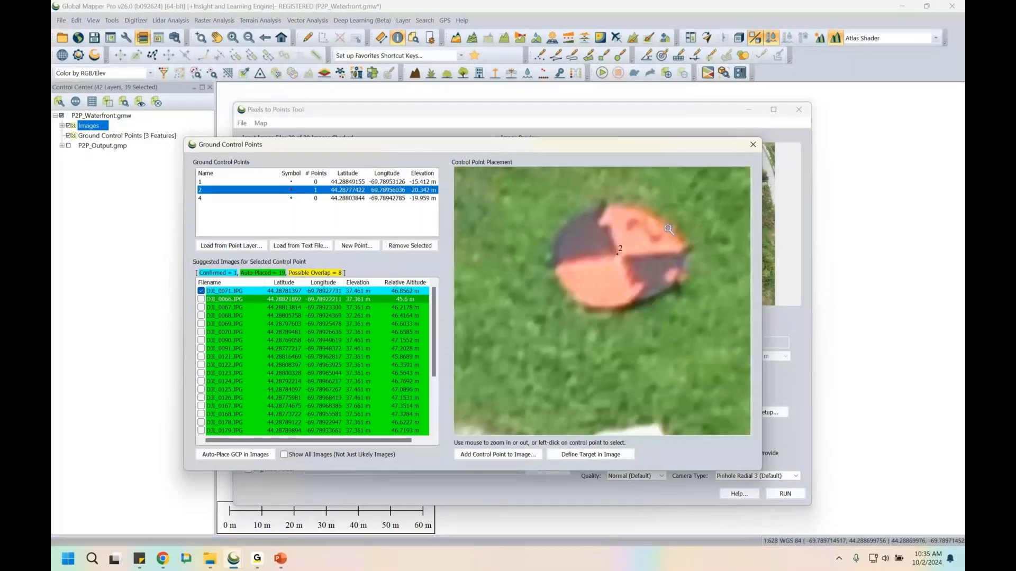
Step: Look over the wider surroundings of the control point 2 target in the DJI_0066.JPG photo
{"action": "scroll", "coordinate": [632, 238], "scroll_direction": "down", "scroll_amount": 3}
{"action": "scroll", "coordinate": [632, 238], "scroll_direction": "down", "scroll_amount": 3}
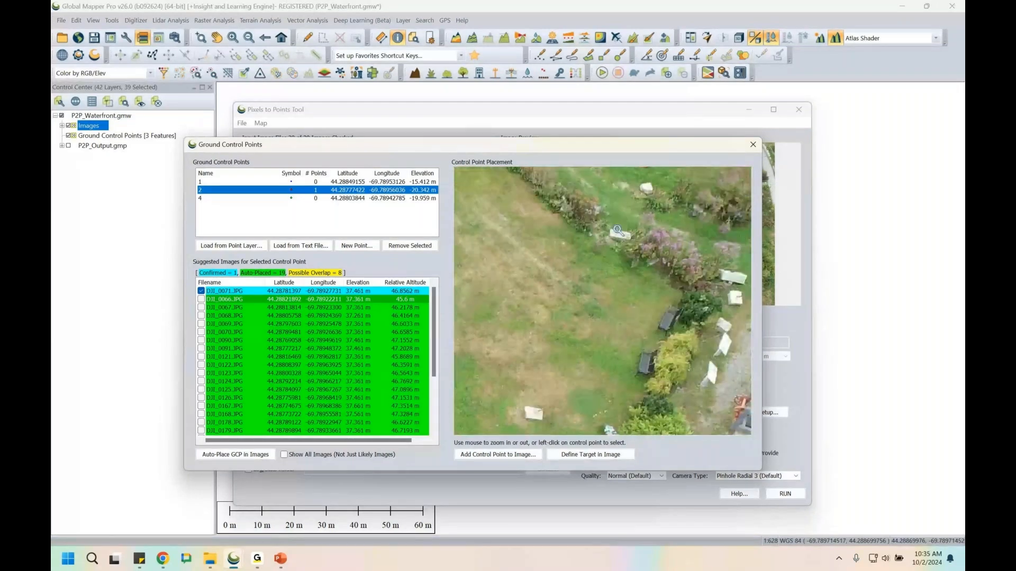
{"action": "scroll", "coordinate": [618, 231], "scroll_direction": "down", "scroll_amount": 3}
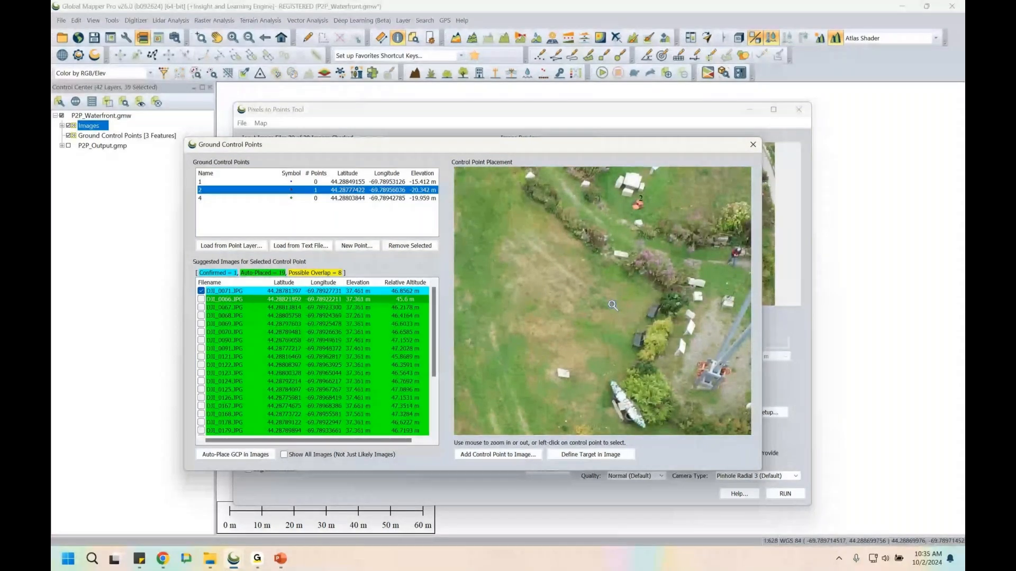
{"action": "scroll", "coordinate": [645, 250], "scroll_direction": "down", "scroll_amount": 2}
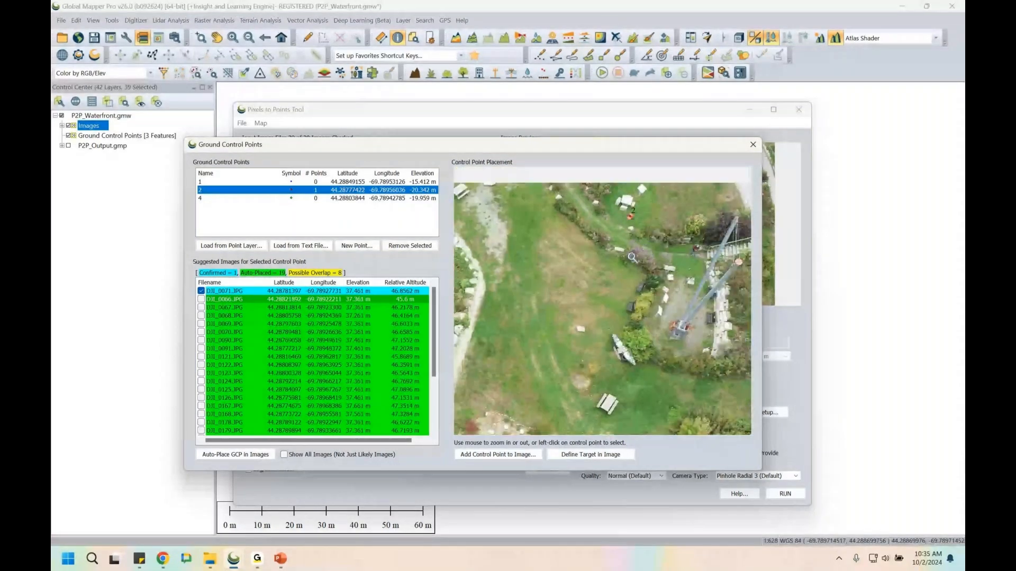
{"action": "scroll", "coordinate": [632, 258], "scroll_direction": "down", "scroll_amount": 1}
{"action": "left_click_drag", "start_coordinate": [591, 305], "coordinate": [612, 276]}
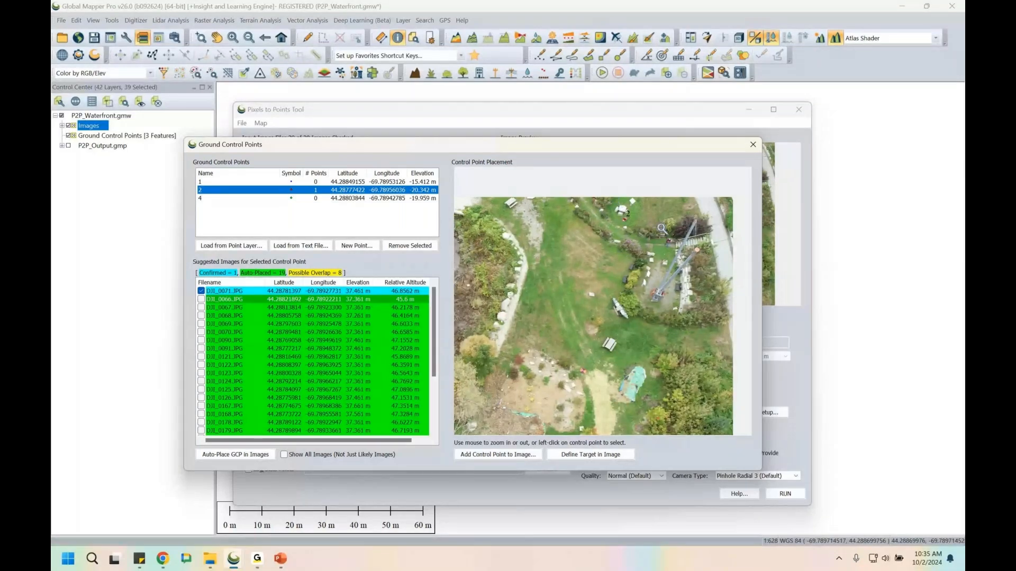
Step: Compare the defined target in DJI_0071.JPG with DJI_0066.JPG, and inspect the other target beside the sandy path in DJI_0066.JPG
{"action": "left_click", "coordinate": [225, 291]}
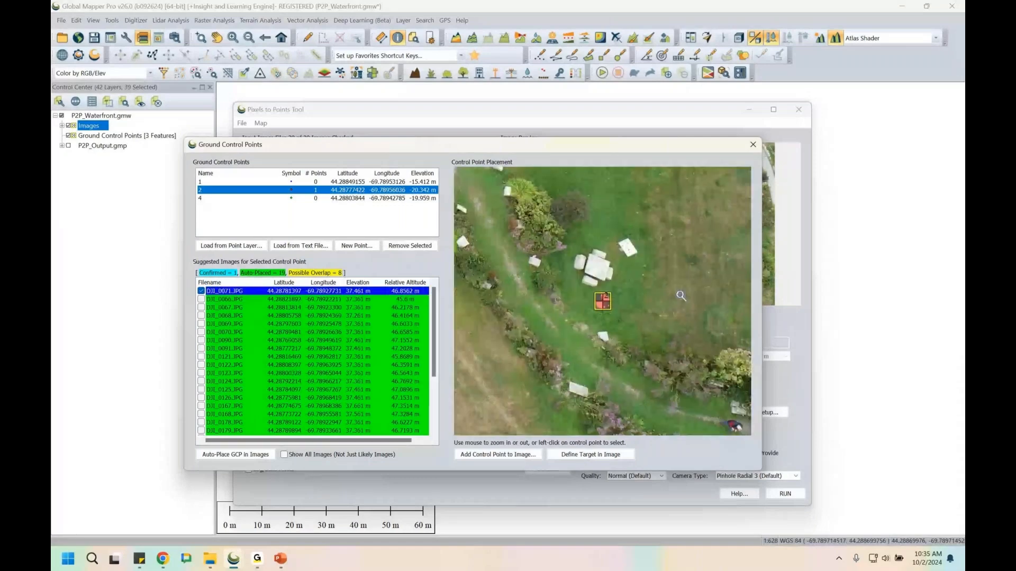
{"action": "key", "text": "Down"}
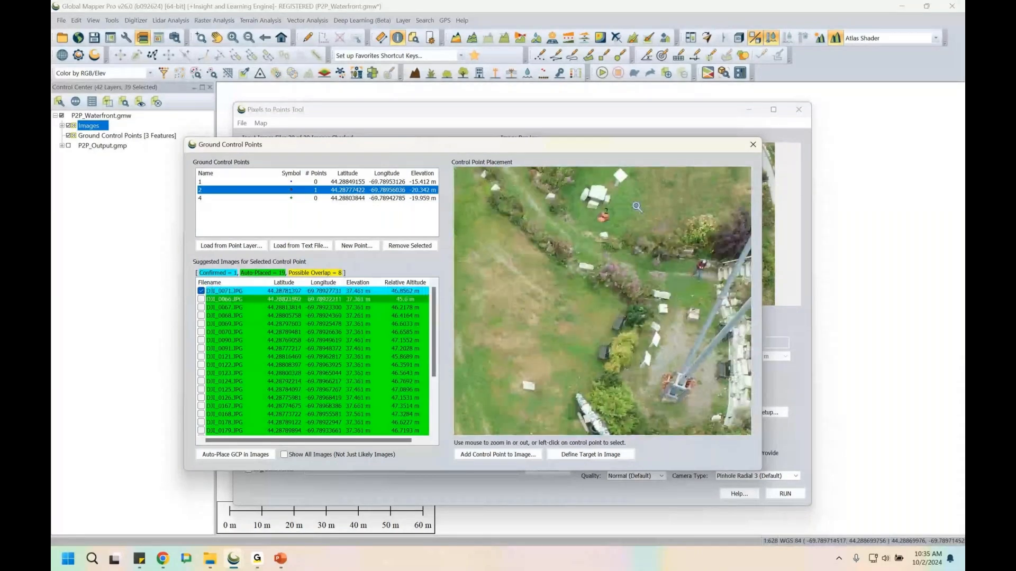
{"action": "scroll", "coordinate": [604, 227], "scroll_direction": "down", "scroll_amount": 2}
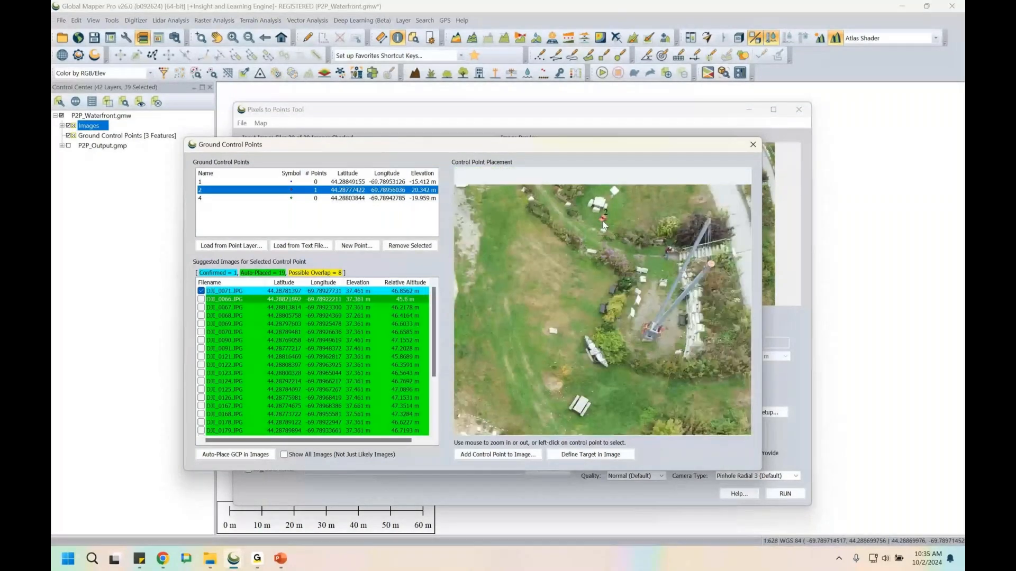
{"action": "scroll", "coordinate": [584, 224], "scroll_direction": "up", "scroll_amount": 1}
{"action": "scroll", "coordinate": [580, 264], "scroll_direction": "down", "scroll_amount": 2}
{"action": "scroll", "coordinate": [573, 304], "scroll_direction": "up", "scroll_amount": 1}
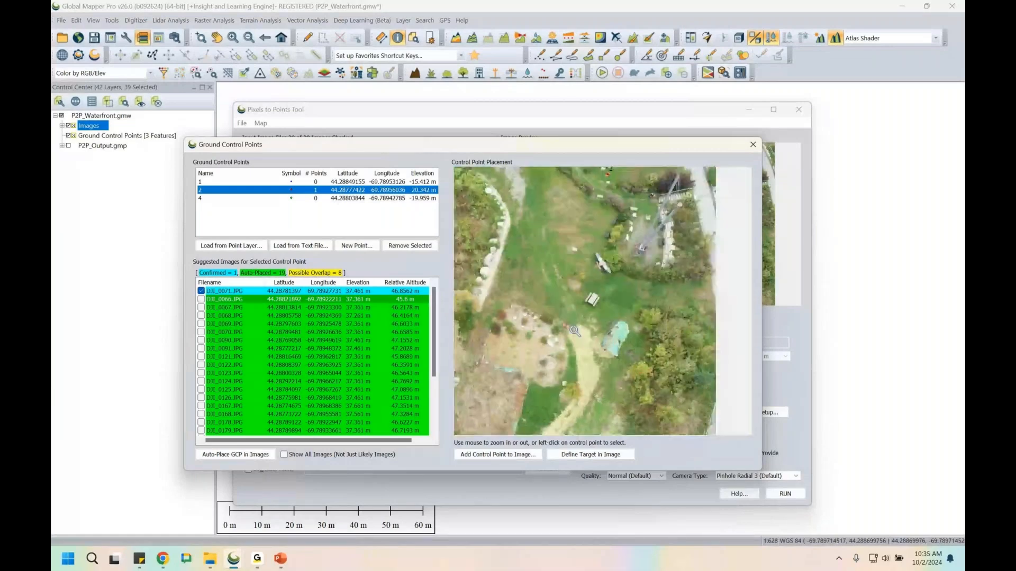
{"action": "scroll", "coordinate": [575, 332], "scroll_direction": "up", "scroll_amount": 1}
{"action": "scroll", "coordinate": [573, 327], "scroll_direction": "up", "scroll_amount": 1}
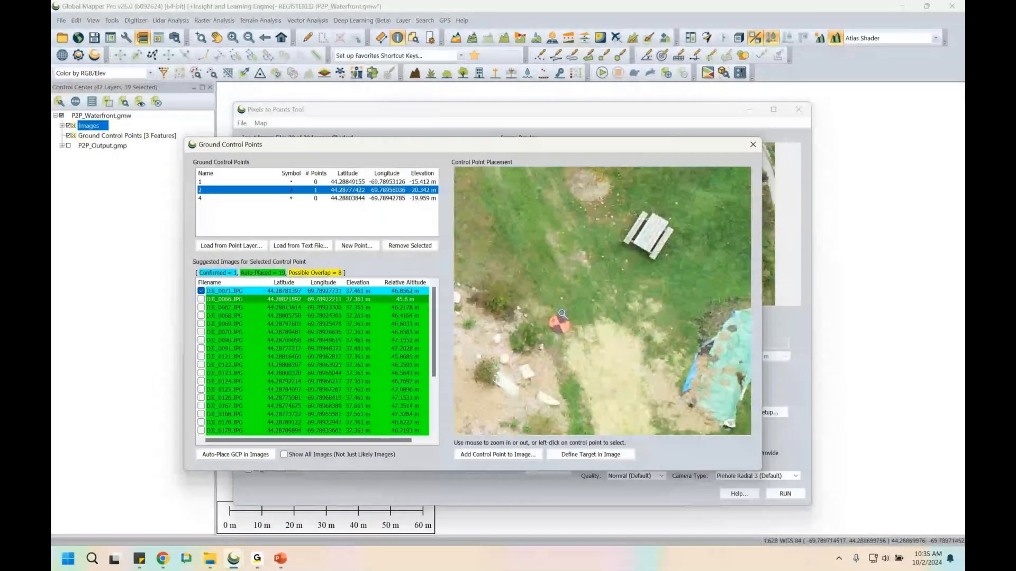
Step: Confirm control point 2 in DJI_0066, DJI_0067, DJI_0068 and DJI_0069, checking the auto-placed marker in DJI_0069 up close
{"action": "left_click", "coordinate": [201, 300]}
{"action": "left_click", "coordinate": [201, 307]}
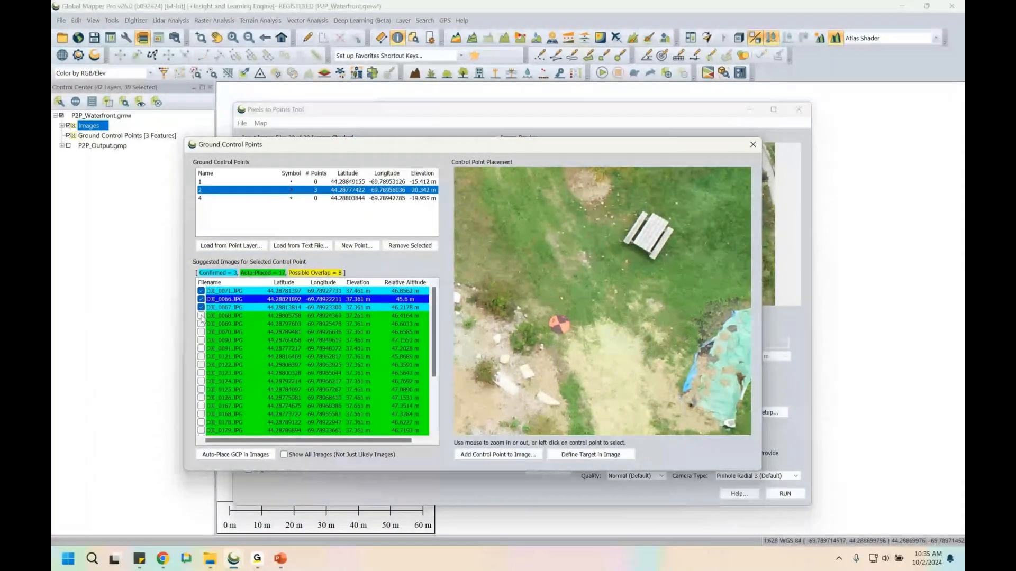
{"action": "left_click", "coordinate": [247, 313]}
{"action": "left_click", "coordinate": [263, 324]}
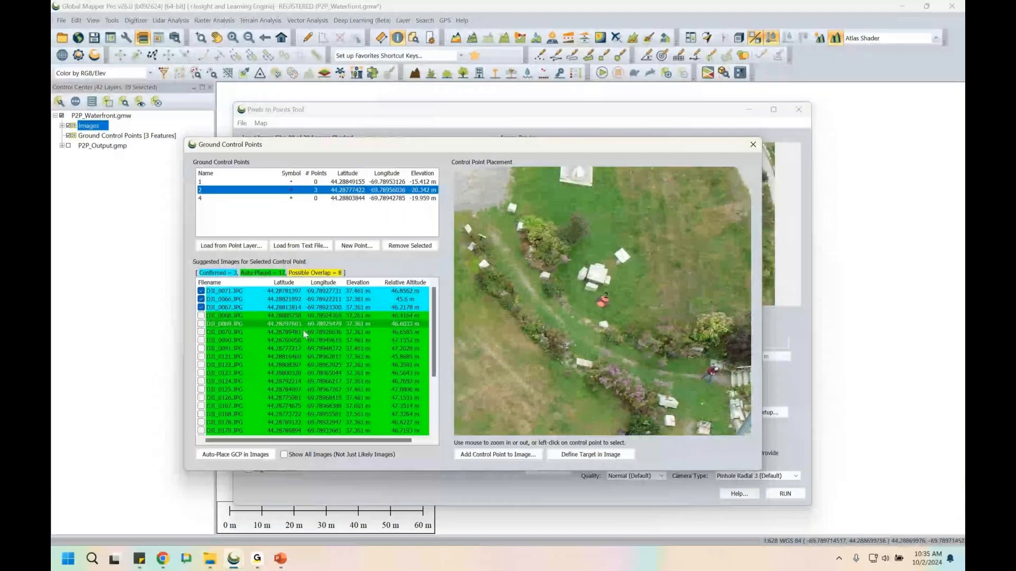
{"action": "scroll", "coordinate": [600, 302], "scroll_direction": "up", "scroll_amount": 4}
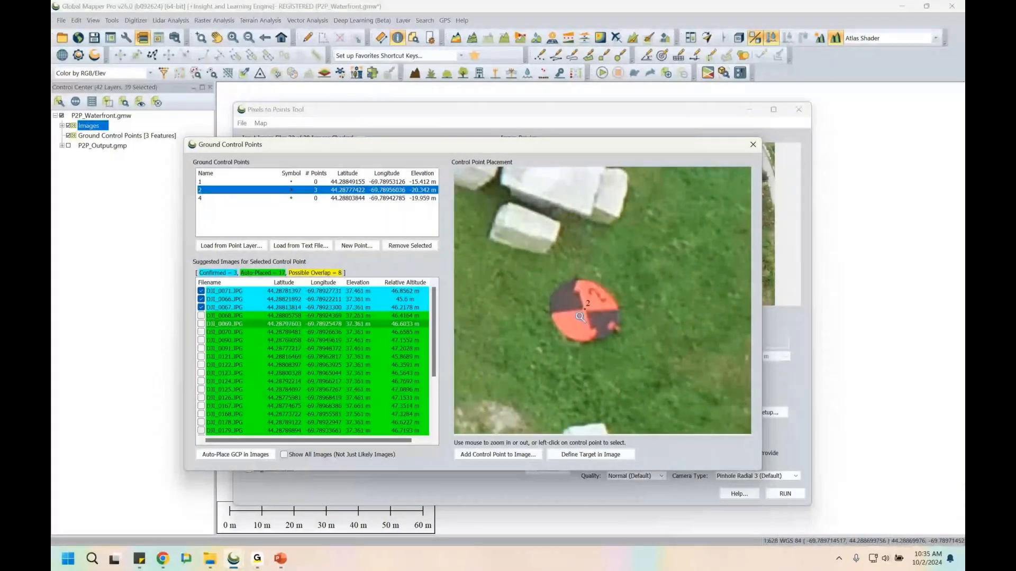
{"action": "left_click", "coordinate": [201, 323]}
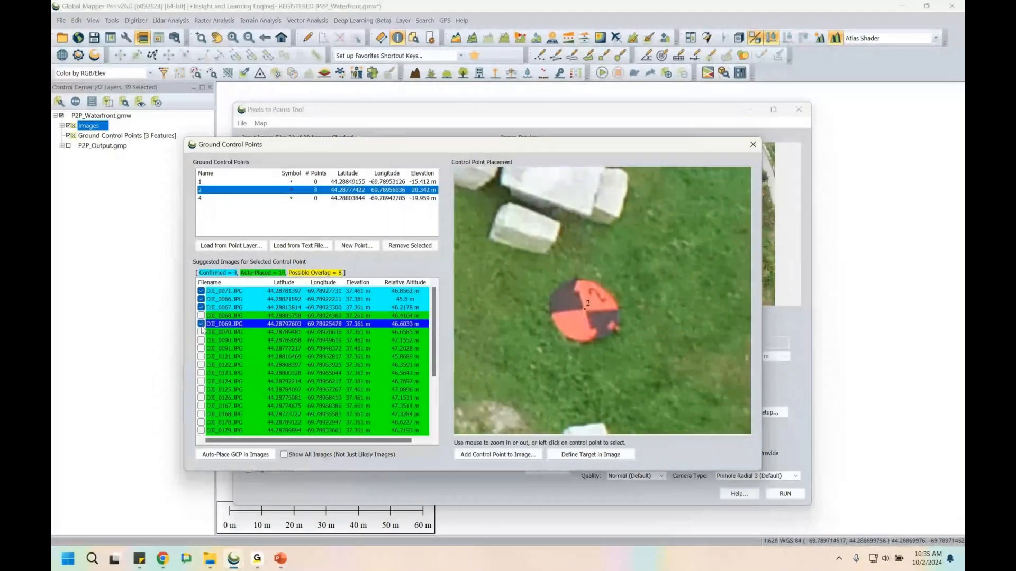
{"action": "left_click", "coordinate": [201, 316]}
Step: Go through the suggested images to the possible overlaps and examine the target at the edge of DJI_0169.JPG
{"action": "scroll", "coordinate": [242, 335], "scroll_direction": "down", "scroll_amount": 4}
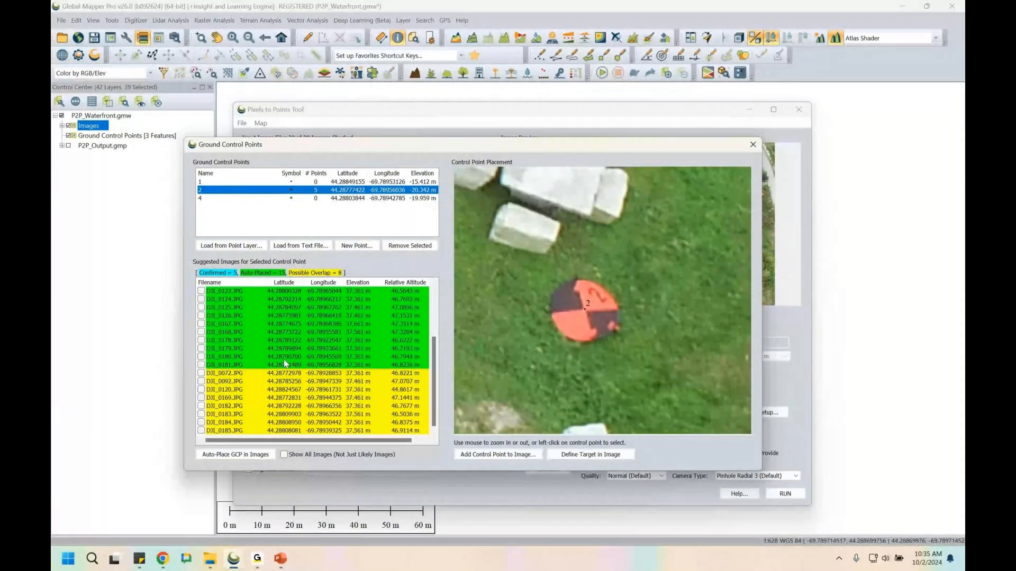
{"action": "scroll", "coordinate": [252, 320], "scroll_direction": "up", "scroll_amount": 3}
{"action": "left_click", "coordinate": [231, 316]}
{"action": "scroll", "coordinate": [307, 281], "scroll_direction": "down", "scroll_amount": 3}
{"action": "left_click", "coordinate": [378, 397]}
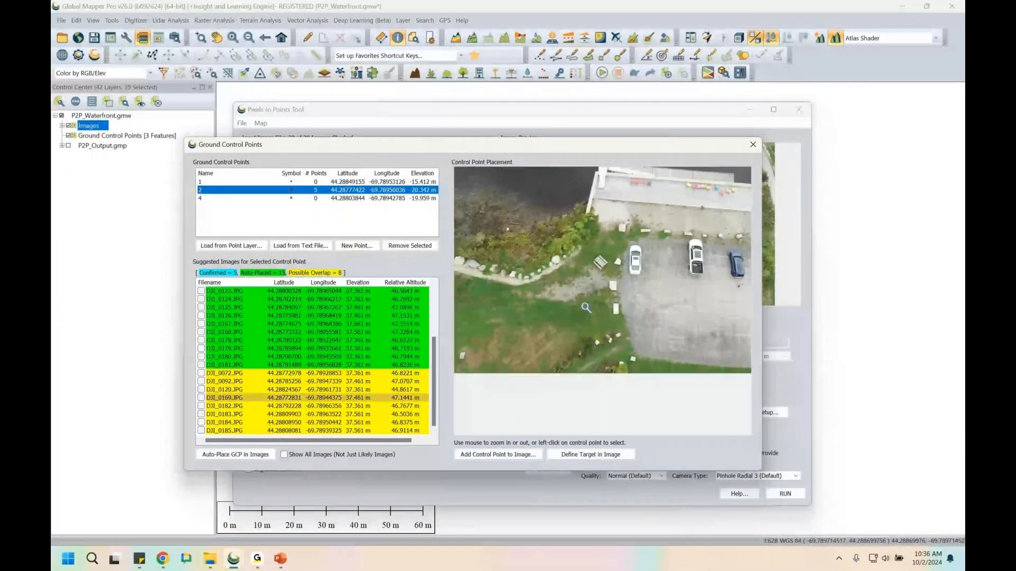
{"action": "scroll", "coordinate": [586, 307], "scroll_direction": "down", "scroll_amount": 2}
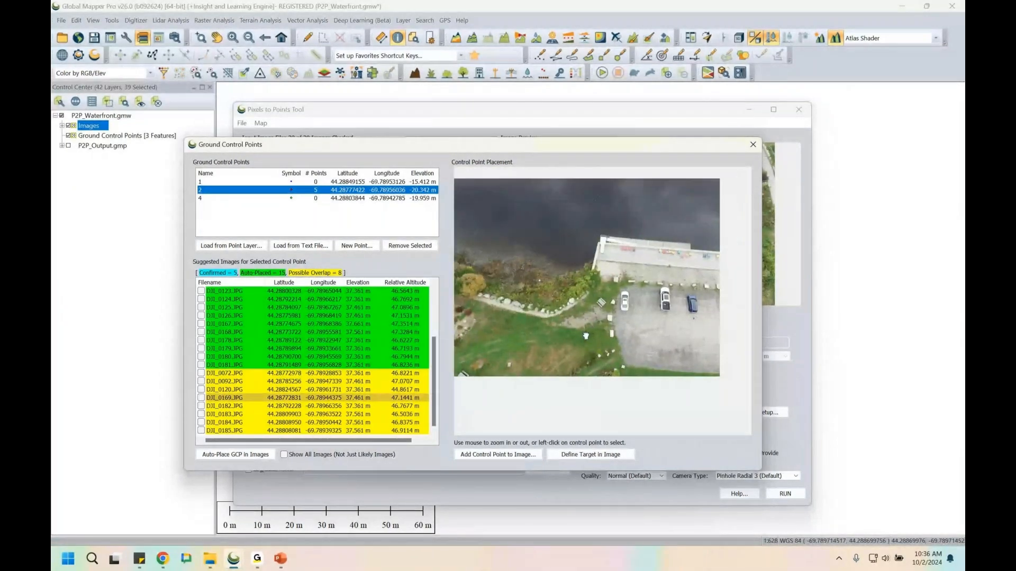
{"action": "scroll", "coordinate": [512, 346], "scroll_direction": "up", "scroll_amount": 3}
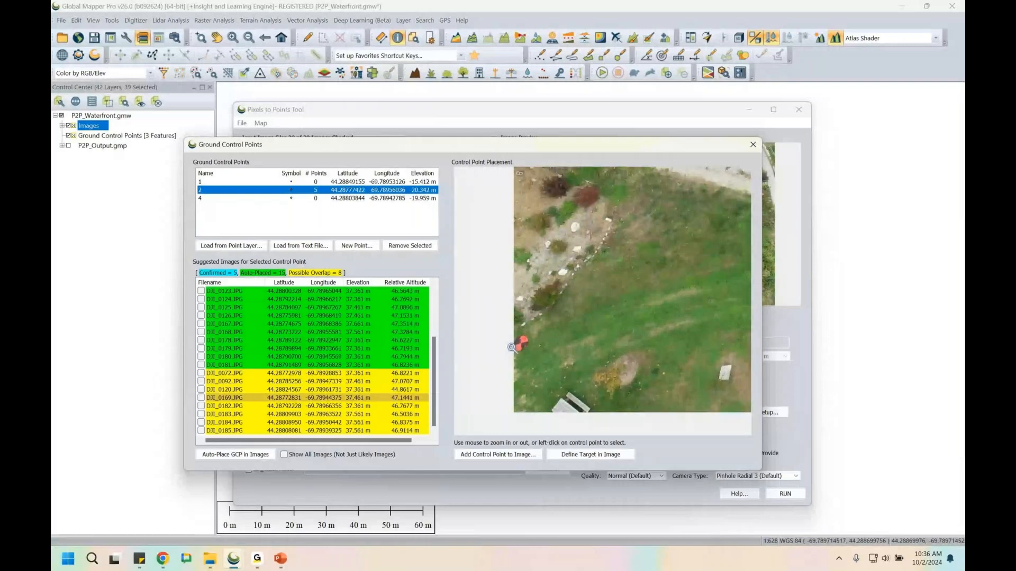
{"action": "scroll", "coordinate": [512, 347], "scroll_direction": "up", "scroll_amount": 3}
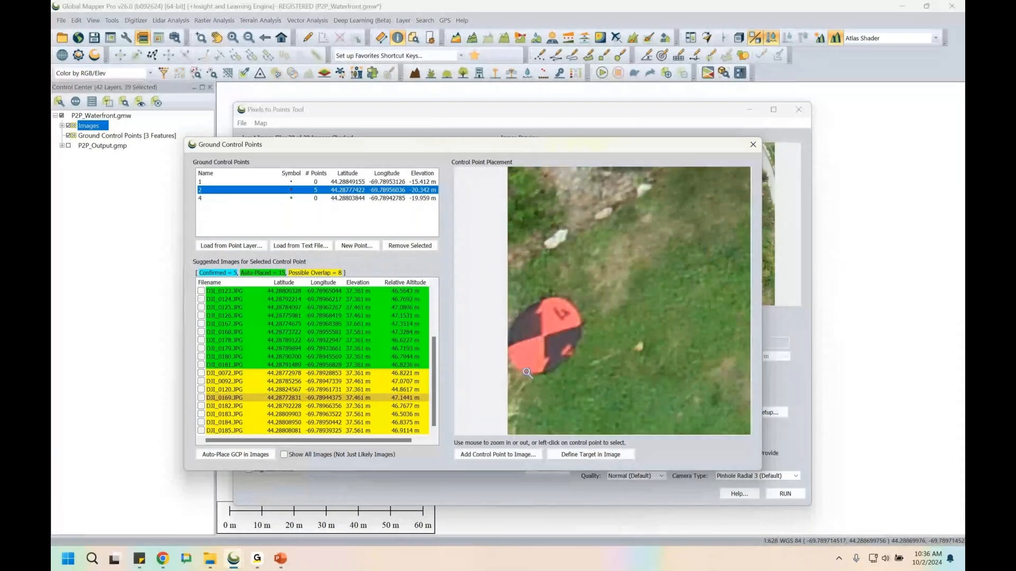
Step: Look over the rest of DJI_0169.JPG, from the grass area to the parking lot, for the control point 2 target
{"action": "scroll", "coordinate": [495, 346], "scroll_direction": "down", "scroll_amount": 2}
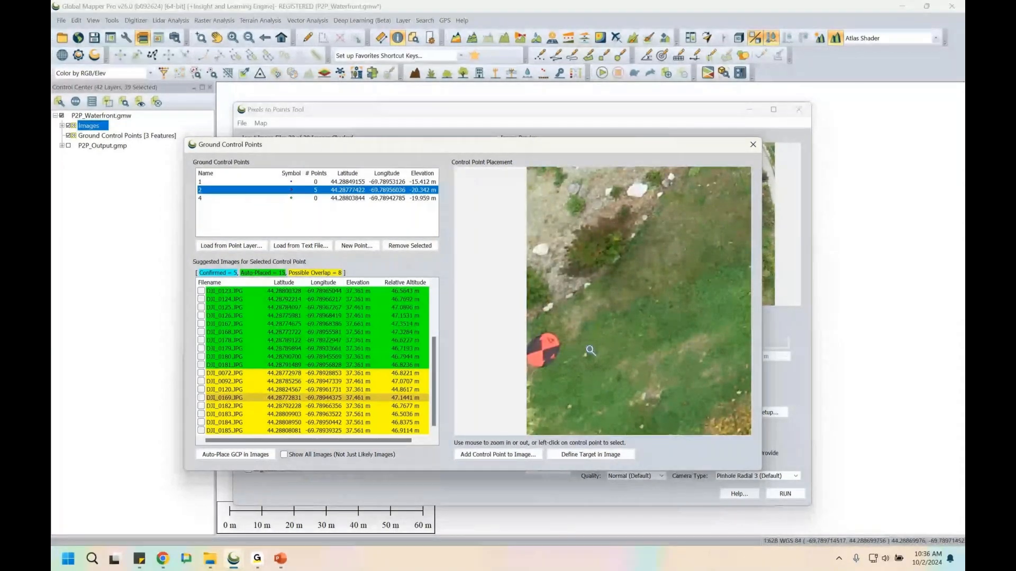
{"action": "scroll", "coordinate": [590, 350], "scroll_direction": "down", "scroll_amount": 2}
{"action": "scroll", "coordinate": [591, 350], "scroll_direction": "down", "scroll_amount": 1}
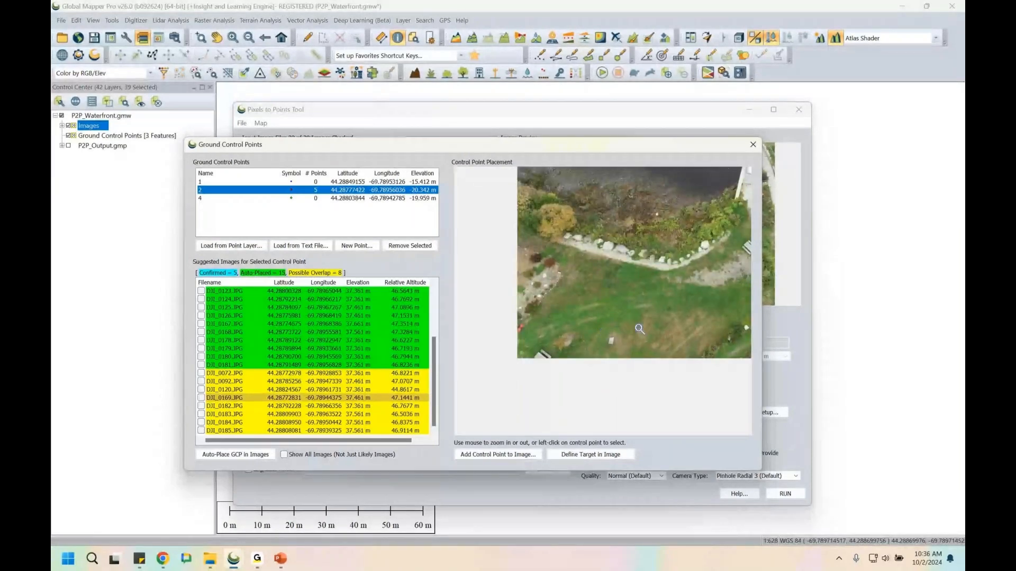
{"action": "left_click_drag", "start_coordinate": [639, 329], "coordinate": [564, 330]}
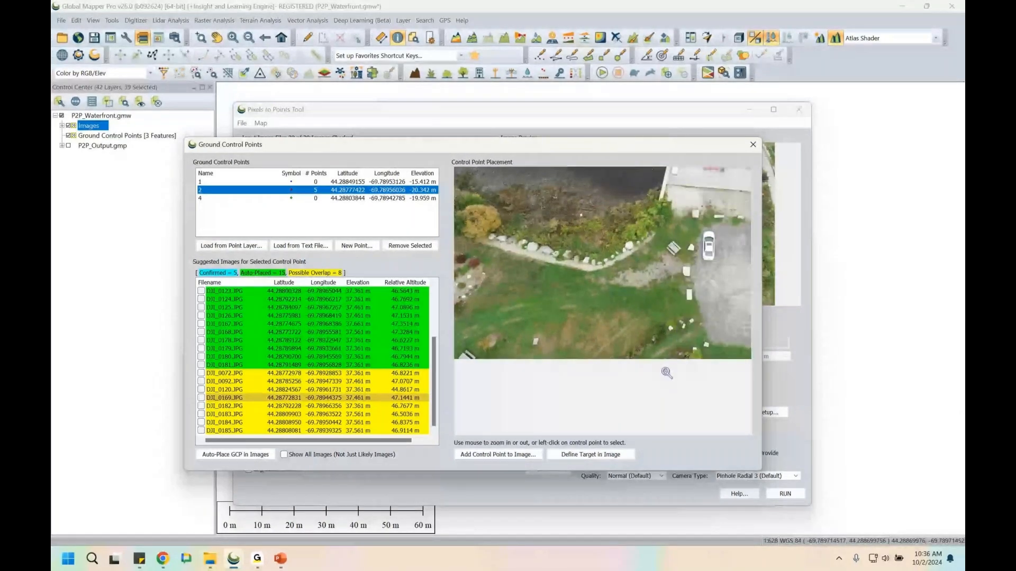
{"action": "scroll", "coordinate": [667, 373], "scroll_direction": "down", "scroll_amount": 1}
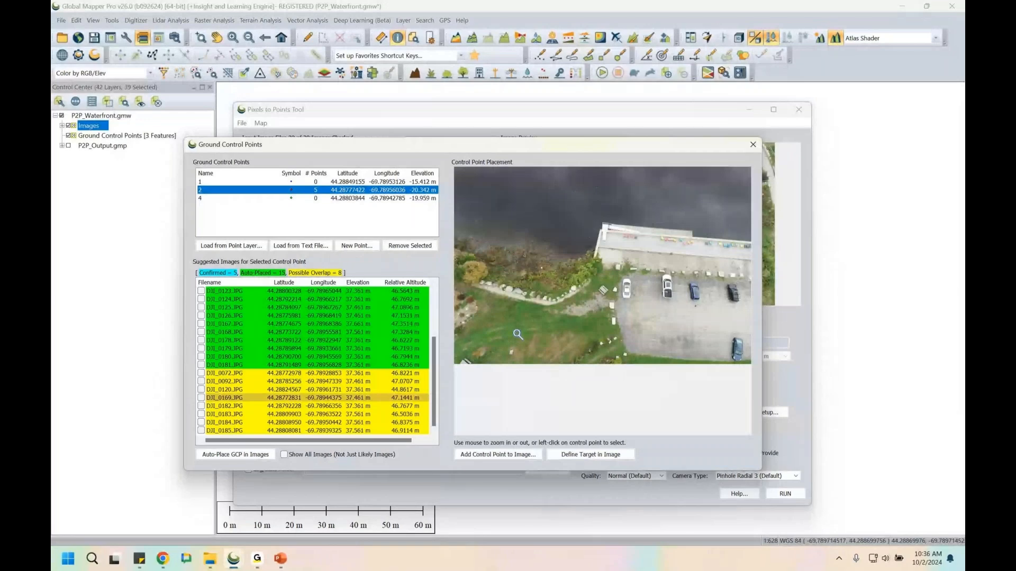
Step: Review possible-overlap images DJI_0182, DJI_0183, DJI_0184 and DJI_0169, and compare them with the auto-placed image DJI_0179
{"action": "left_click", "coordinate": [364, 407]}
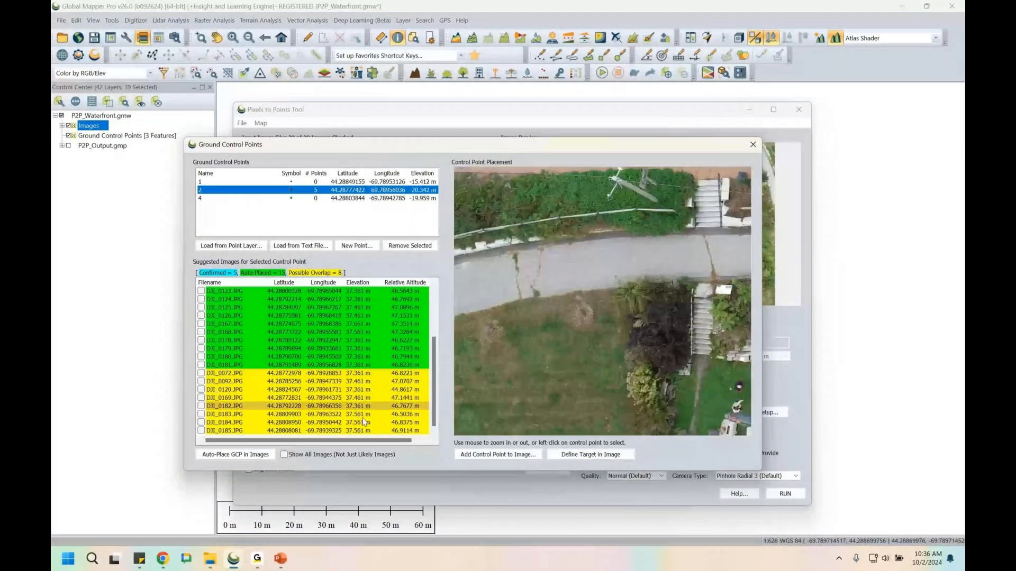
{"action": "left_click", "coordinate": [363, 414]}
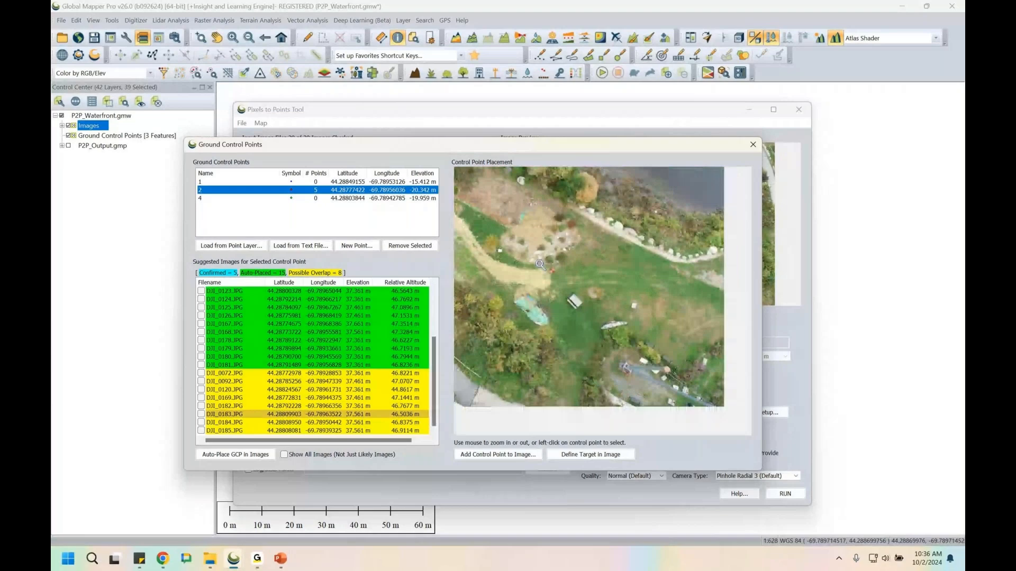
{"action": "left_click", "coordinate": [401, 422]}
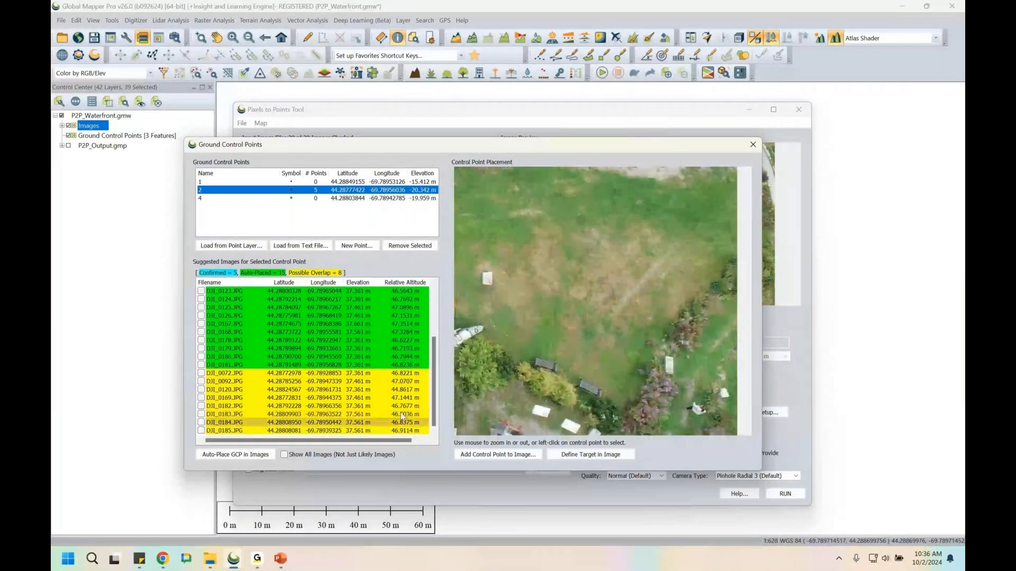
{"action": "left_click", "coordinate": [394, 398]}
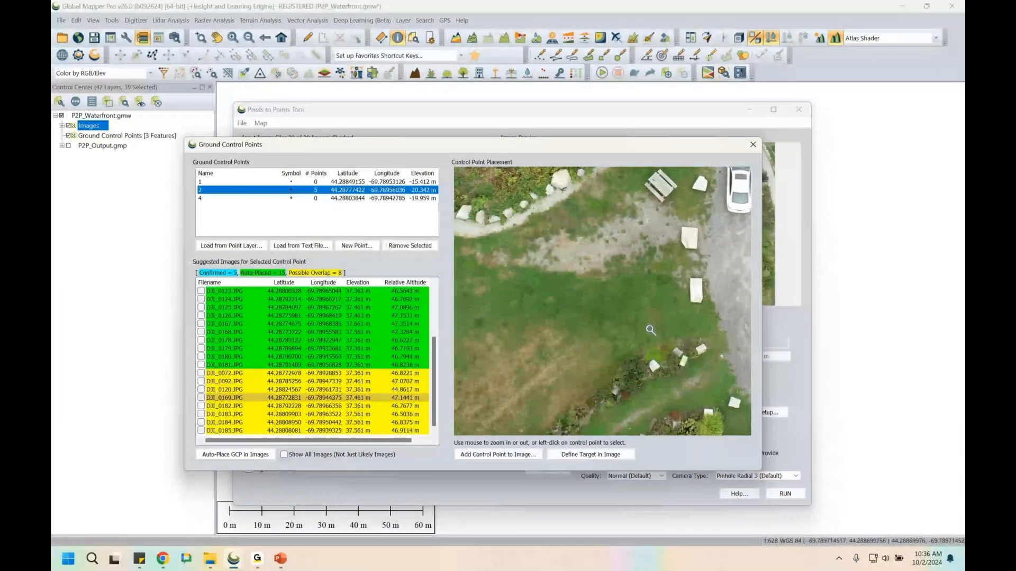
{"action": "left_click", "coordinate": [350, 345]}
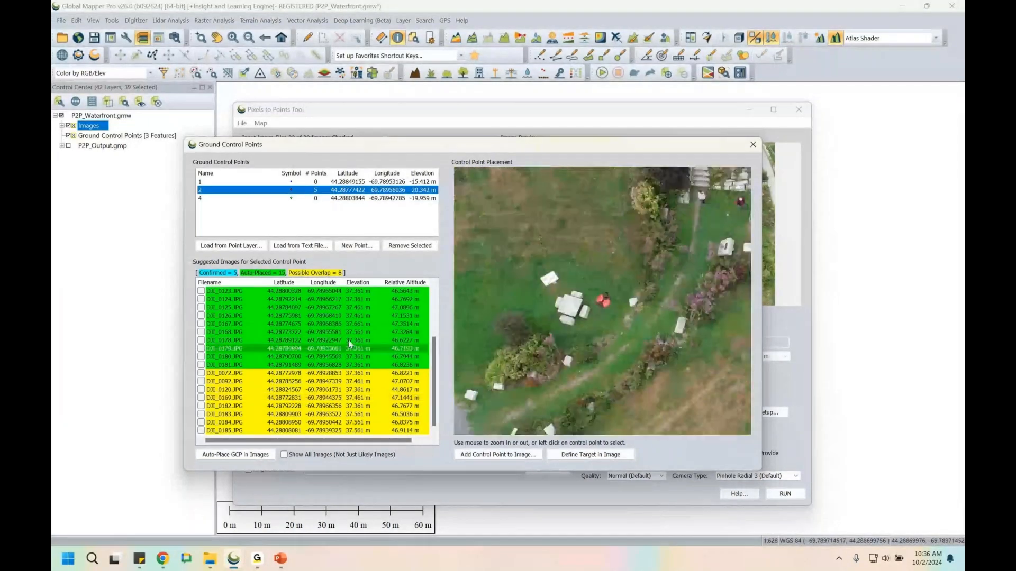
{"action": "scroll", "coordinate": [349, 344], "scroll_direction": "up", "scroll_amount": 2}
{"action": "scroll", "coordinate": [348, 340], "scroll_direction": "up", "scroll_amount": 1}
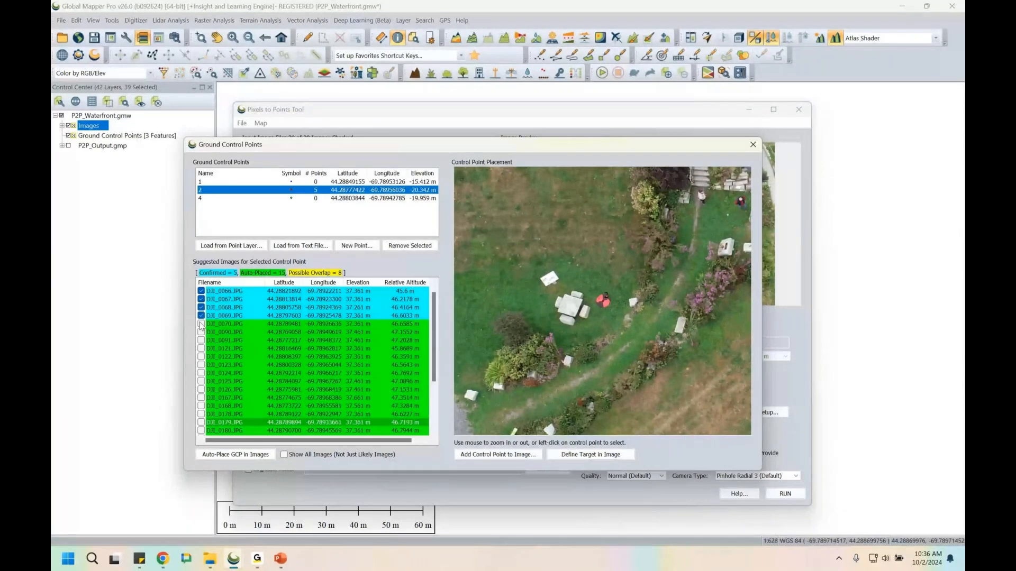
Step: Select control point 4, examine the target in its suggested image DJI_0068.JPG and move the Ground Control Points window aside
{"action": "left_click", "coordinate": [260, 200]}
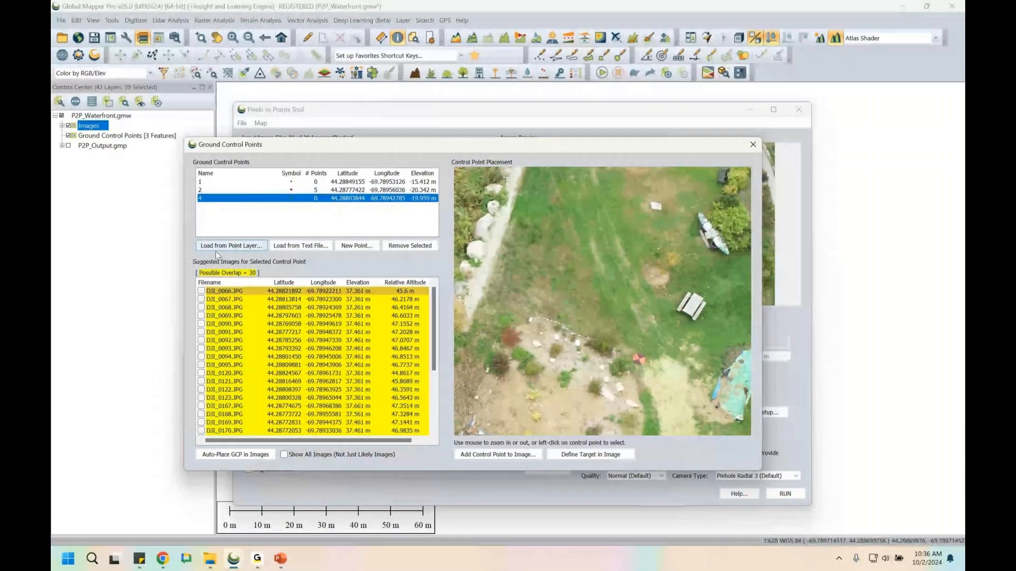
{"action": "left_click", "coordinate": [350, 309]}
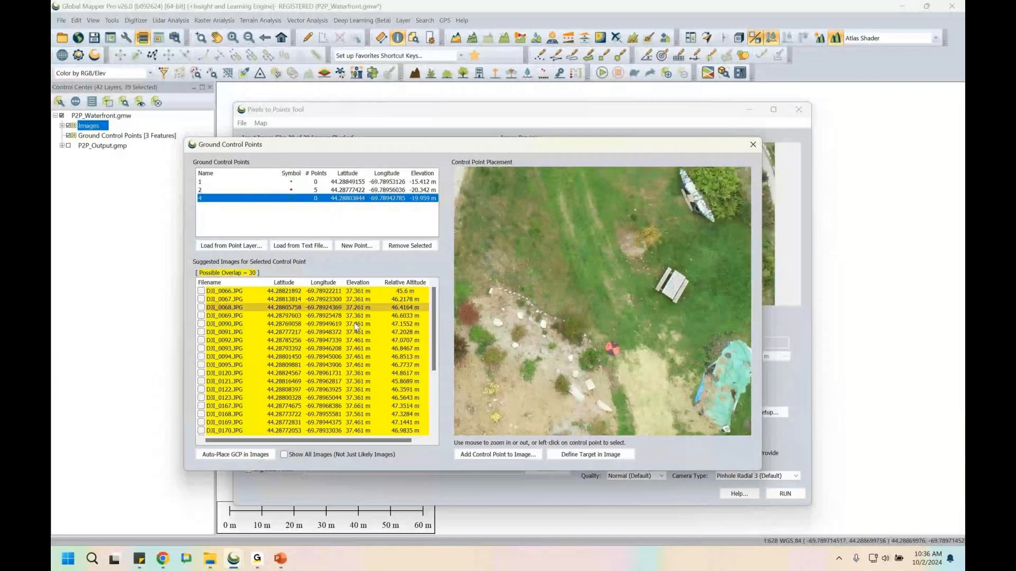
{"action": "scroll", "coordinate": [615, 347], "scroll_direction": "up", "scroll_amount": 4}
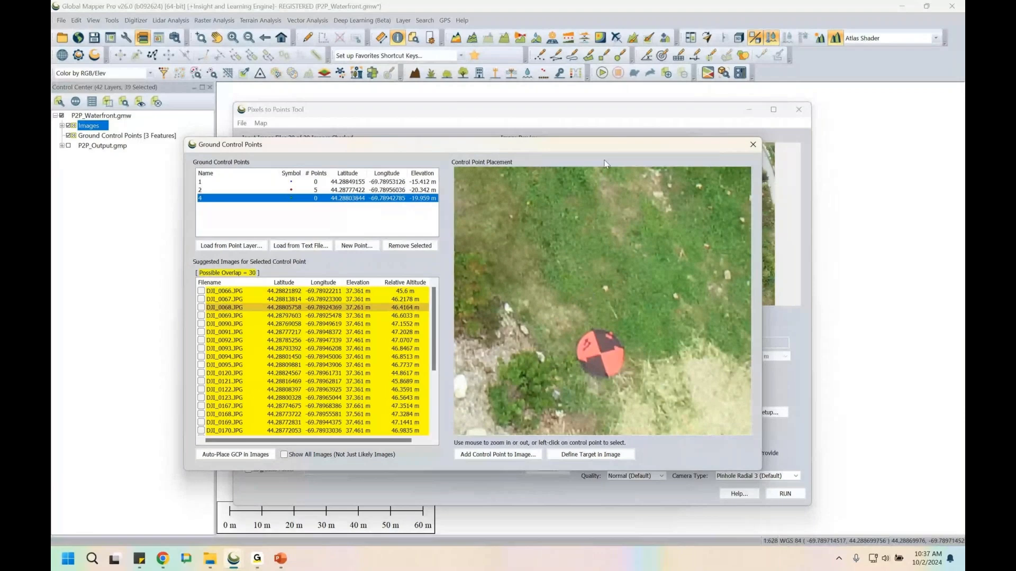
{"action": "left_click_drag", "start_coordinate": [603, 146], "coordinate": [552, 190]}
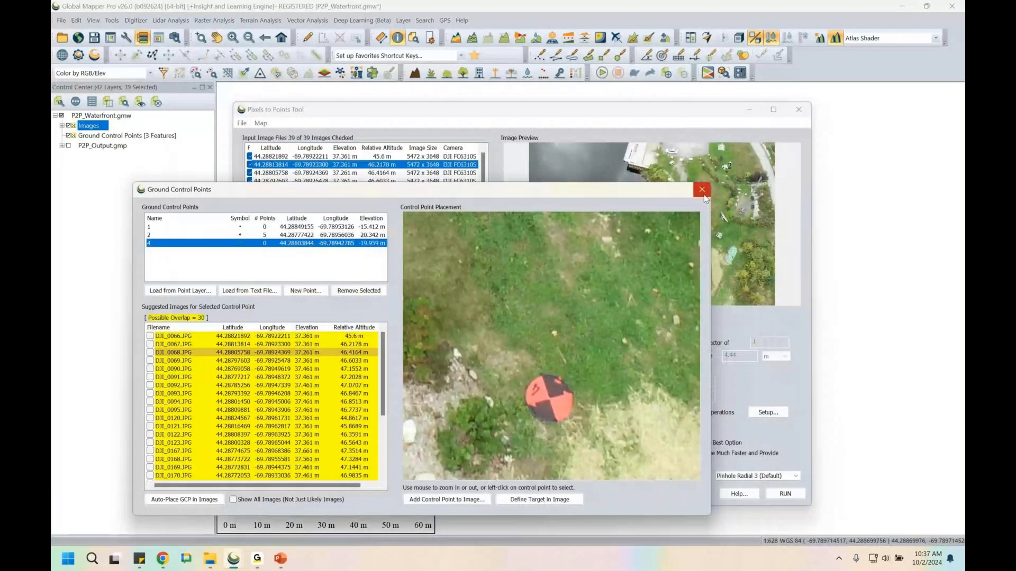
Step: Close the Ground Control Points window and move the Pixels to Points Tool window clear of the map
{"action": "left_click", "coordinate": [701, 190]}
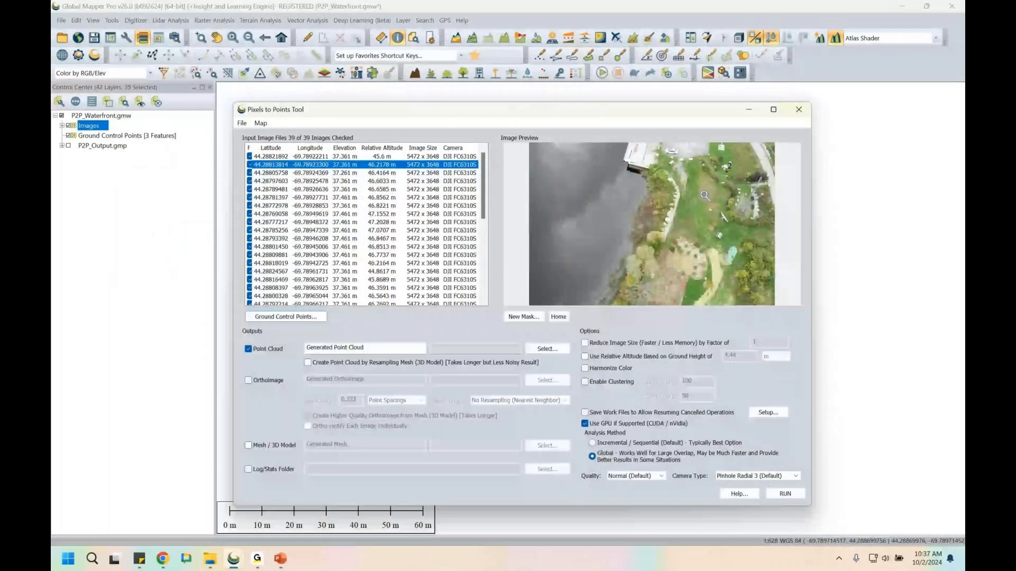
{"action": "left_click", "coordinate": [289, 317]}
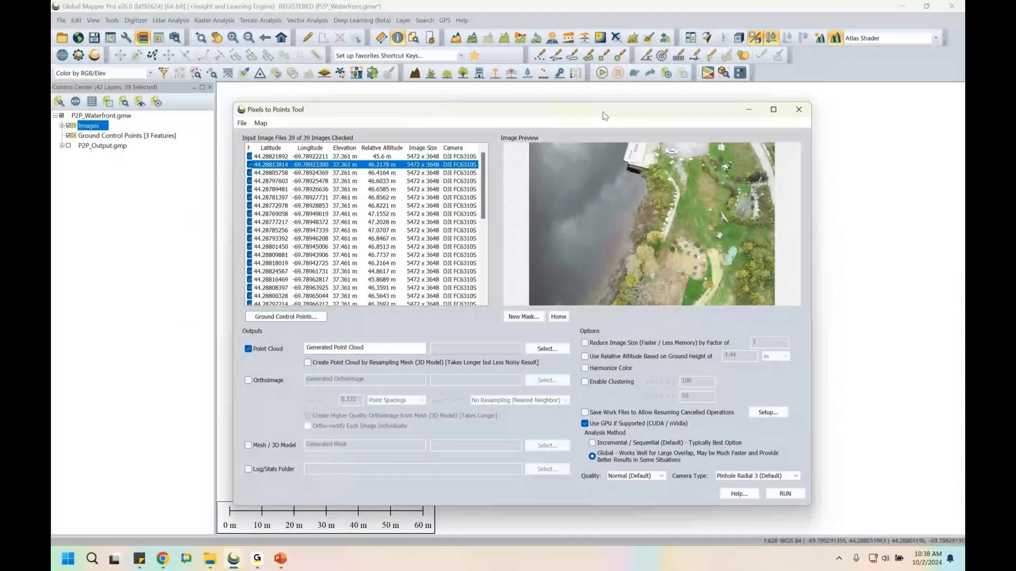
{"action": "left_click_drag", "start_coordinate": [604, 115], "coordinate": [520, 465]}
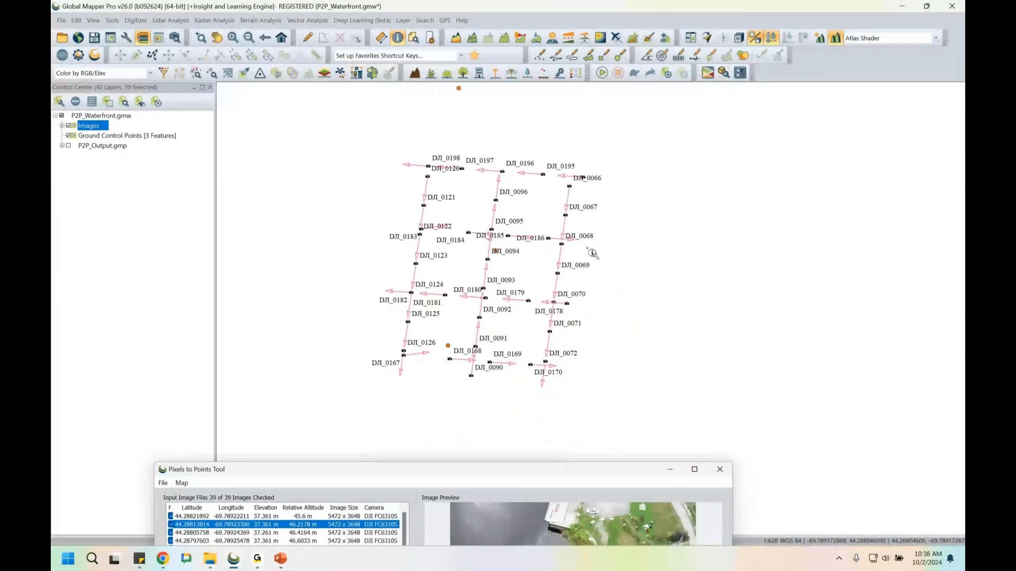
Step: Display the Generated Point Cloud layer from P2P_Output.gmp and examine the red-and-black control point target near image DJI_0094
{"action": "left_click", "coordinate": [61, 145]}
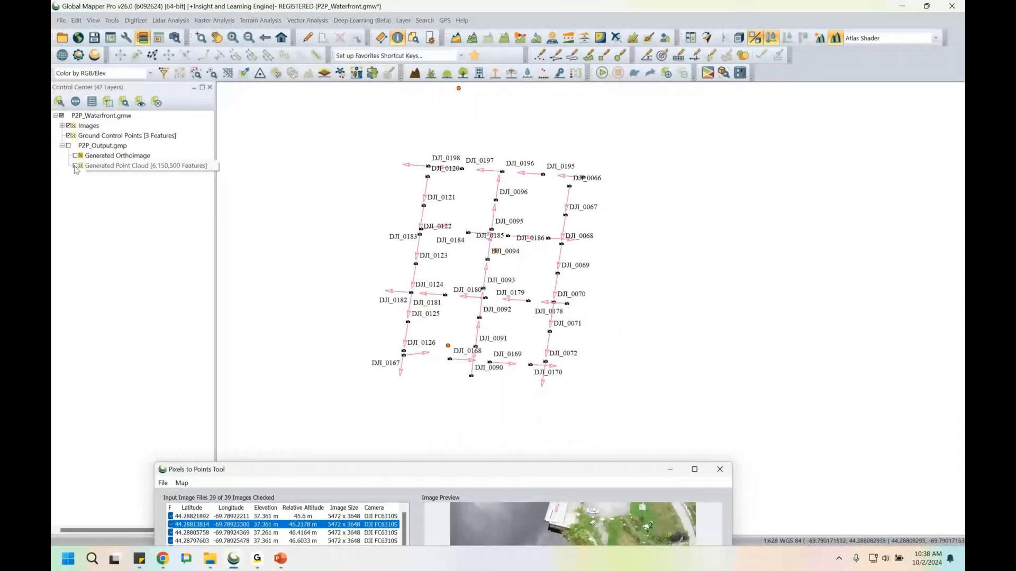
{"action": "left_click", "coordinate": [75, 167]}
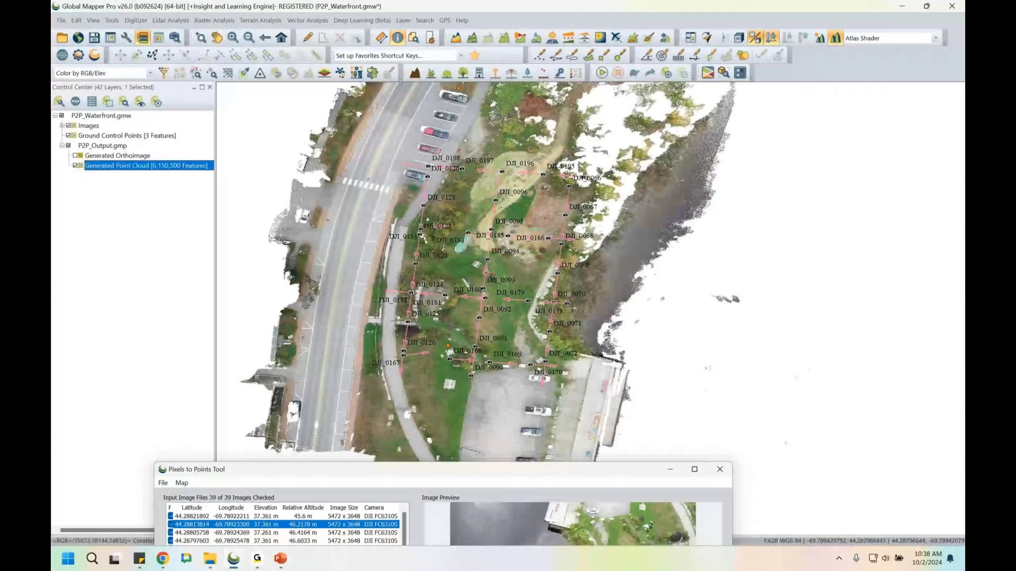
{"action": "left_click_drag", "start_coordinate": [522, 282], "coordinate": [583, 305]}
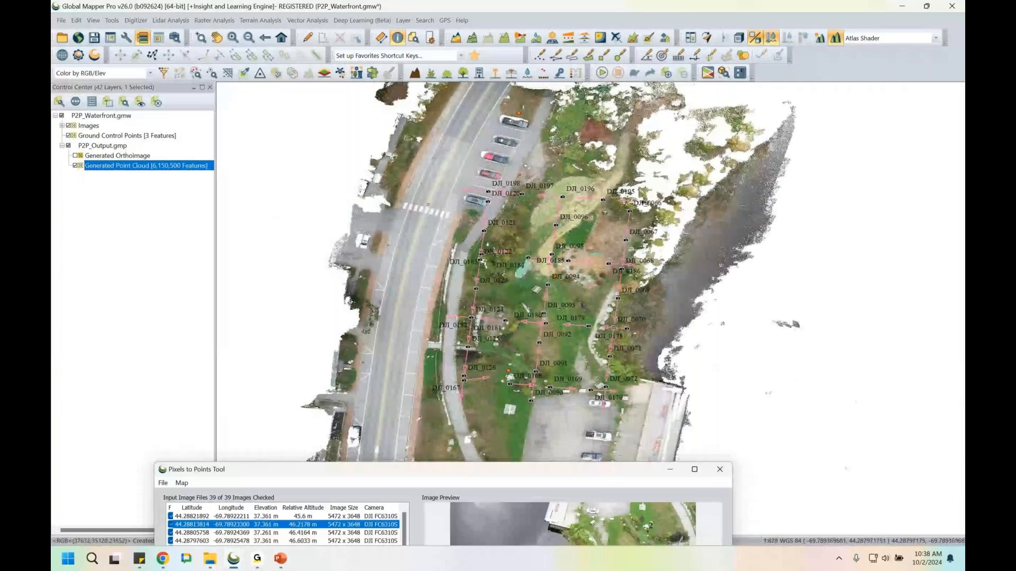
{"action": "scroll", "coordinate": [583, 305], "scroll_direction": "up", "scroll_amount": 2}
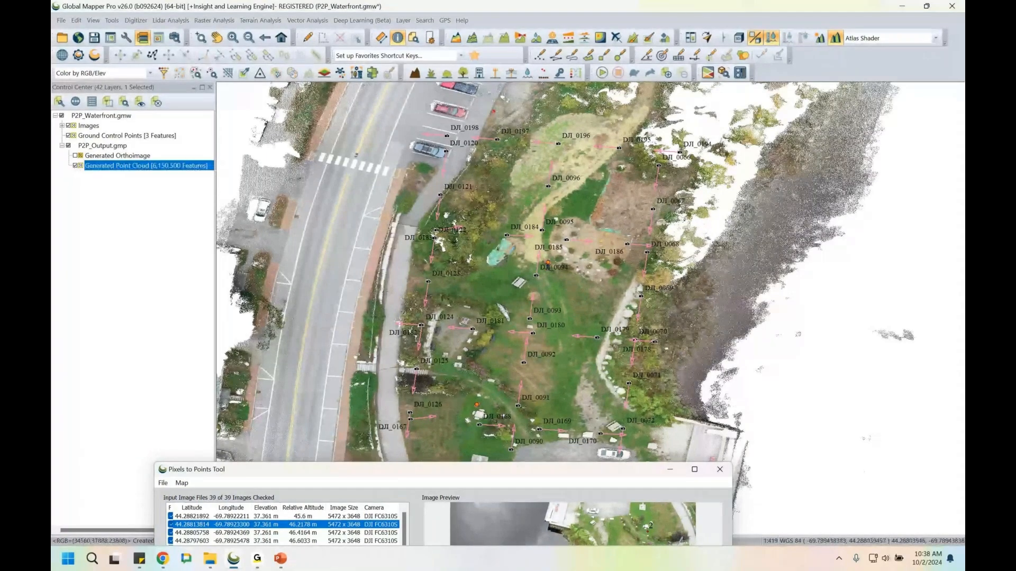
{"action": "scroll", "coordinate": [572, 266], "scroll_direction": "up", "scroll_amount": 4}
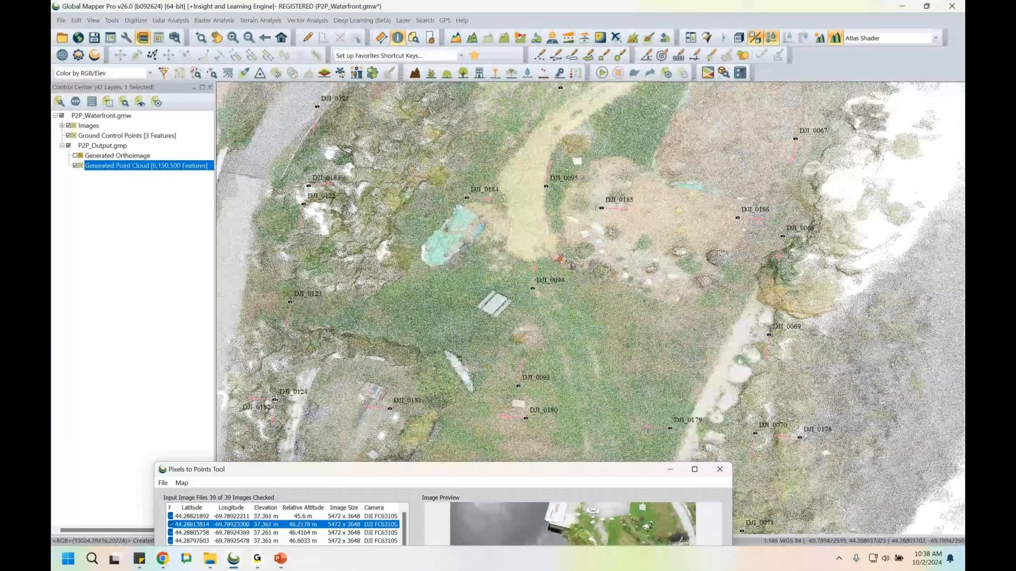
{"action": "scroll", "coordinate": [571, 266], "scroll_direction": "up", "scroll_amount": 6}
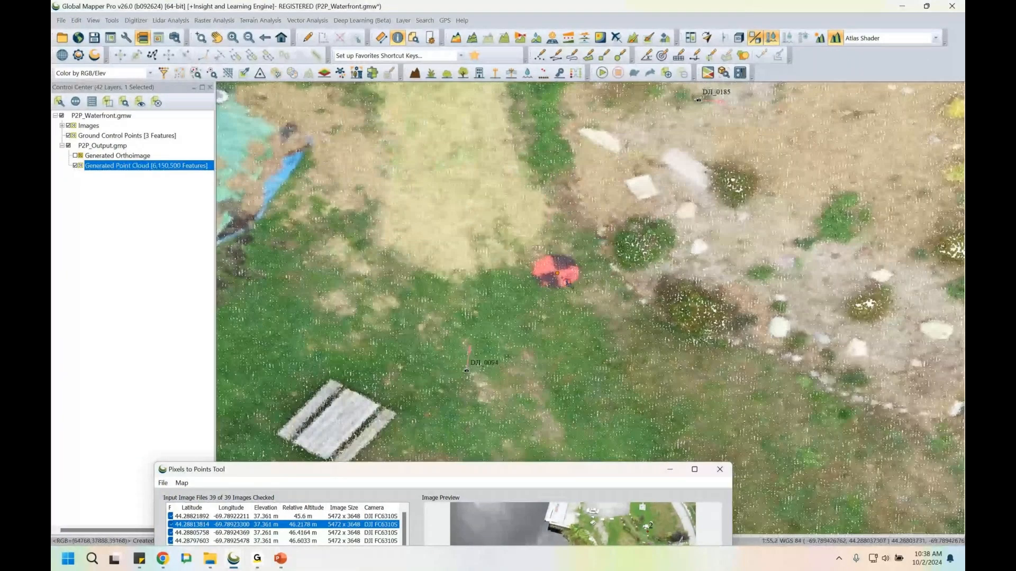
{"action": "left_click", "coordinate": [69, 136]}
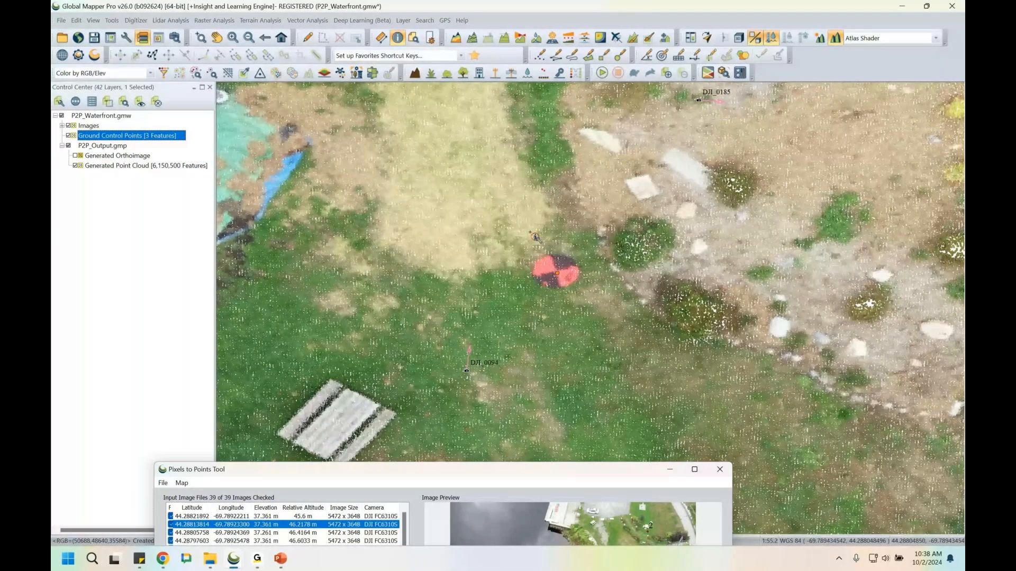
Step: Display the Generated Orthoimage instead of the Generated Point Cloud and look over the target and the whole site
{"action": "scroll", "coordinate": [536, 237], "scroll_direction": "down", "scroll_amount": 5}
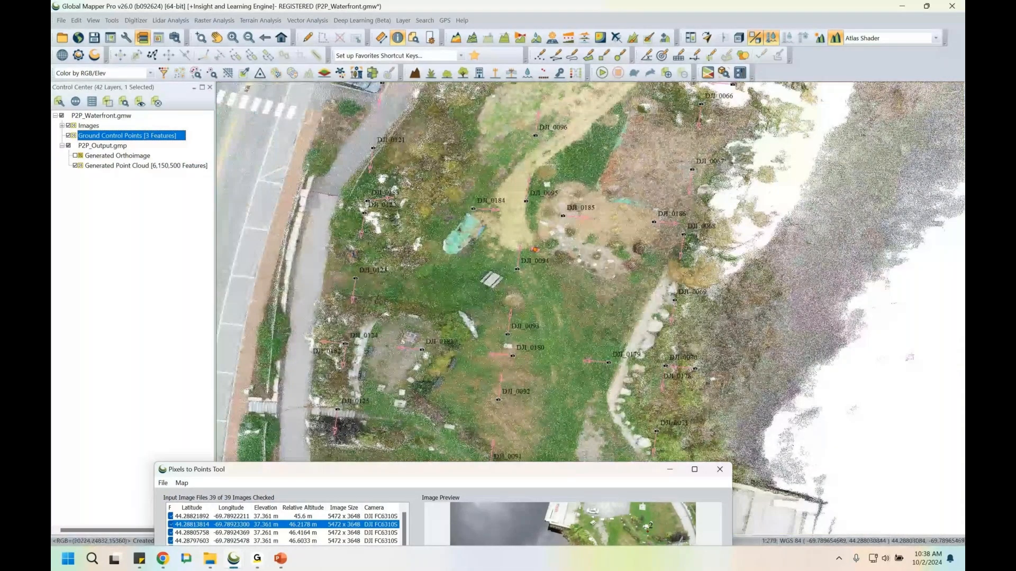
{"action": "left_click", "coordinate": [75, 155]}
{"action": "left_click", "coordinate": [75, 166]}
{"action": "scroll", "coordinate": [541, 248], "scroll_direction": "up", "scroll_amount": 2}
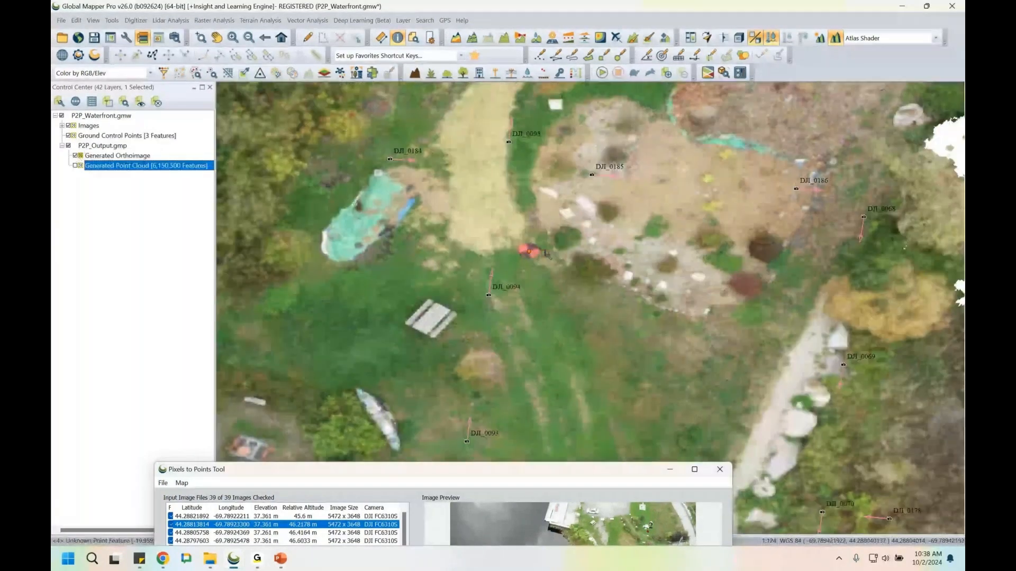
{"action": "scroll", "coordinate": [547, 254], "scroll_direction": "down", "scroll_amount": 1}
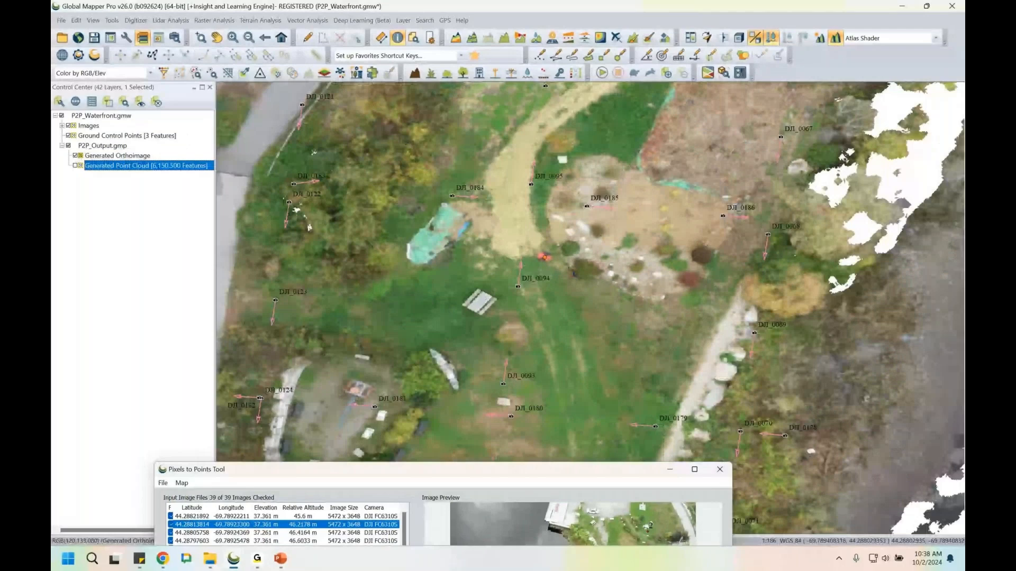
{"action": "scroll", "coordinate": [603, 302], "scroll_direction": "down", "scroll_amount": 1}
{"action": "scroll", "coordinate": [602, 306], "scroll_direction": "down", "scroll_amount": 1}
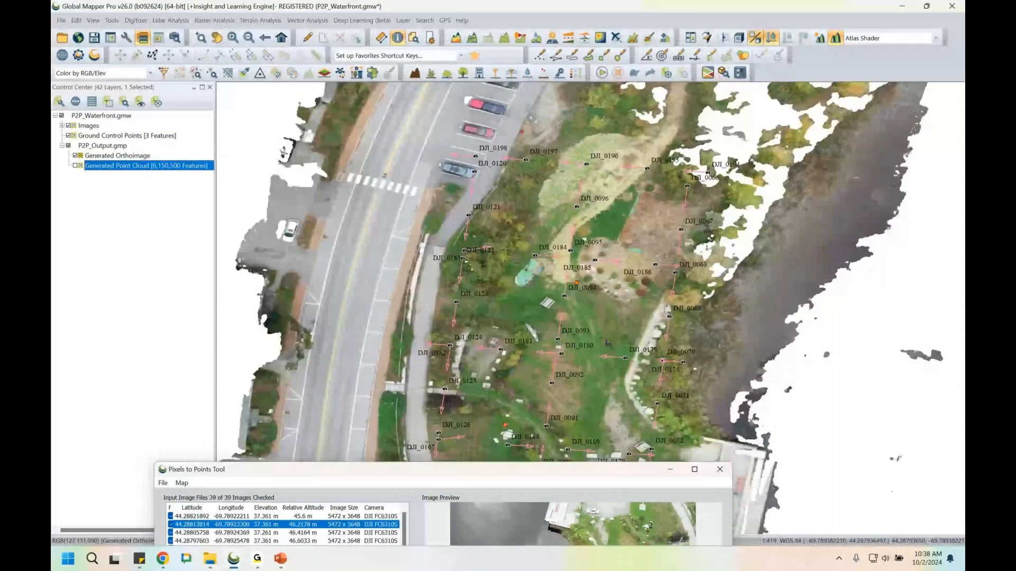
{"action": "scroll", "coordinate": [615, 288], "scroll_direction": "down", "scroll_amount": 1}
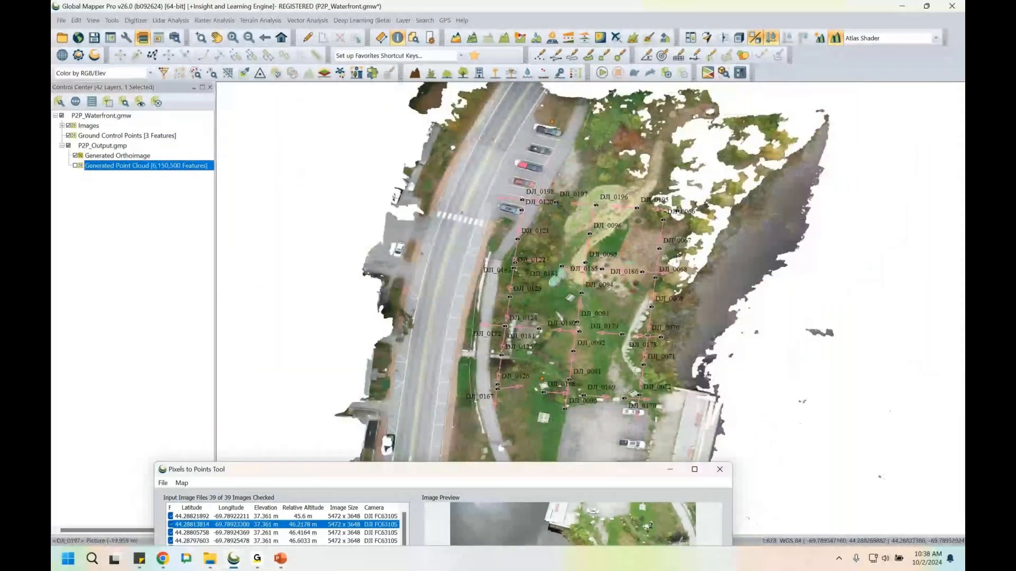
{"action": "middle_click", "coordinate": [644, 300]}
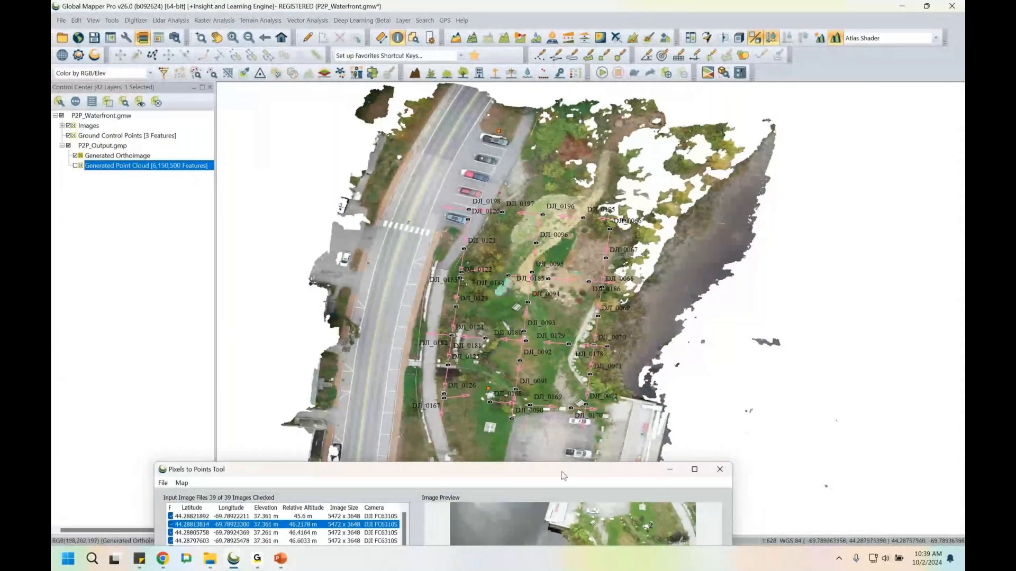
Step: Move the Pixels to Points Tool window back over the map and check the commands available for an input image at 46.8467 m relative altitude
{"action": "left_click_drag", "start_coordinate": [561, 472], "coordinate": [558, 105]}
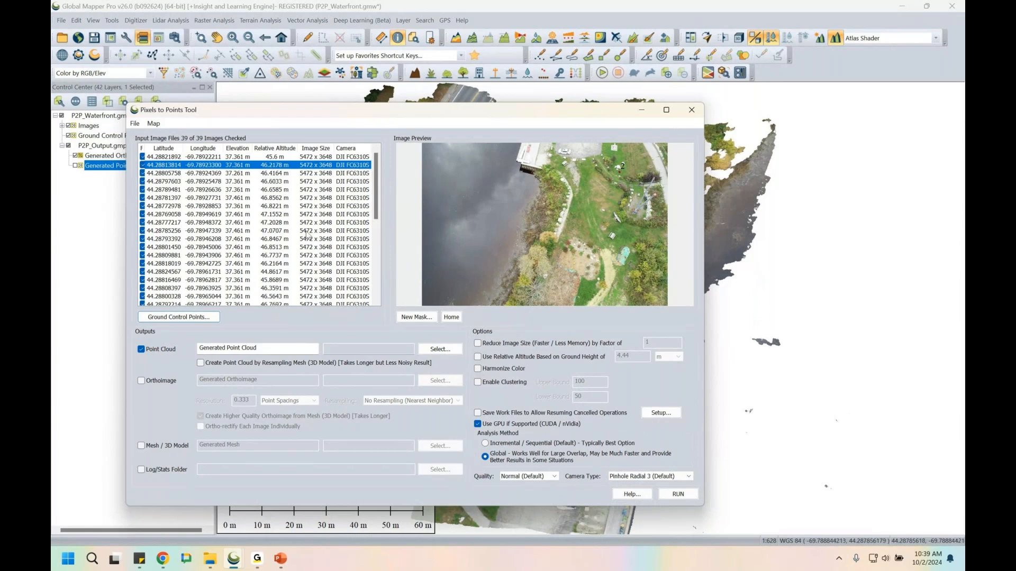
{"action": "left_click", "coordinate": [306, 238]}
{"action": "right_click", "coordinate": [305, 239]}
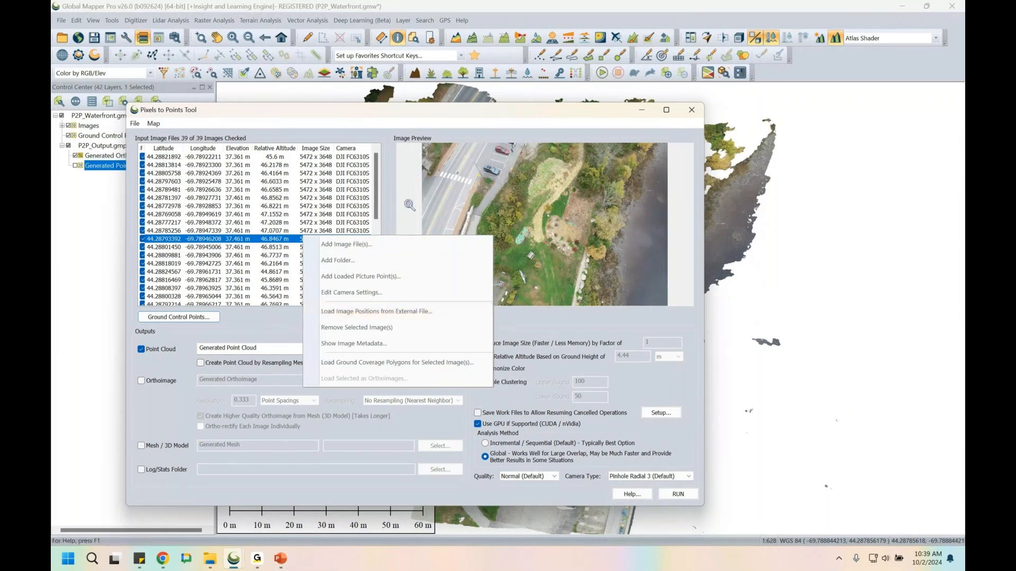
{"action": "left_click", "coordinate": [392, 189]}
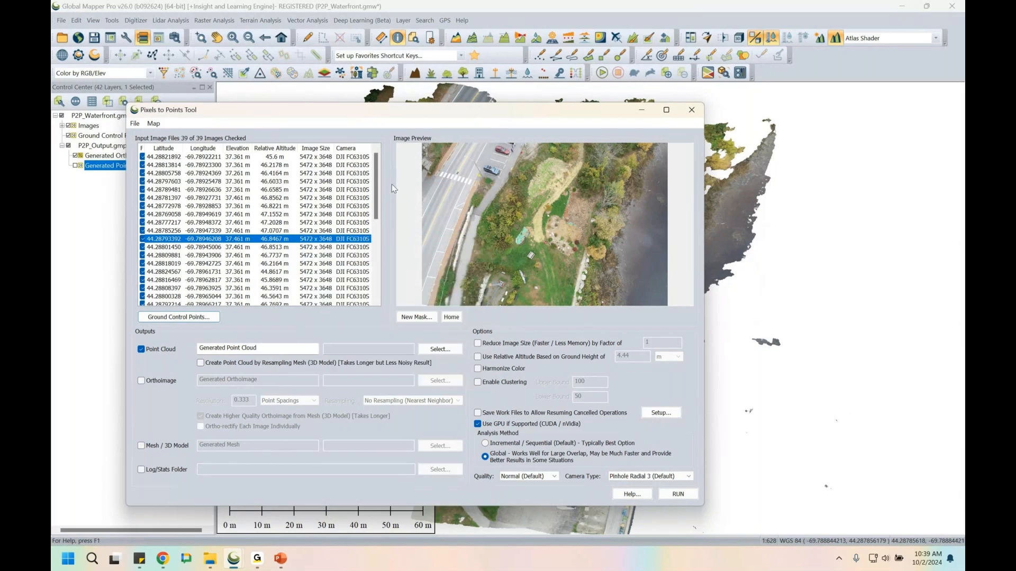
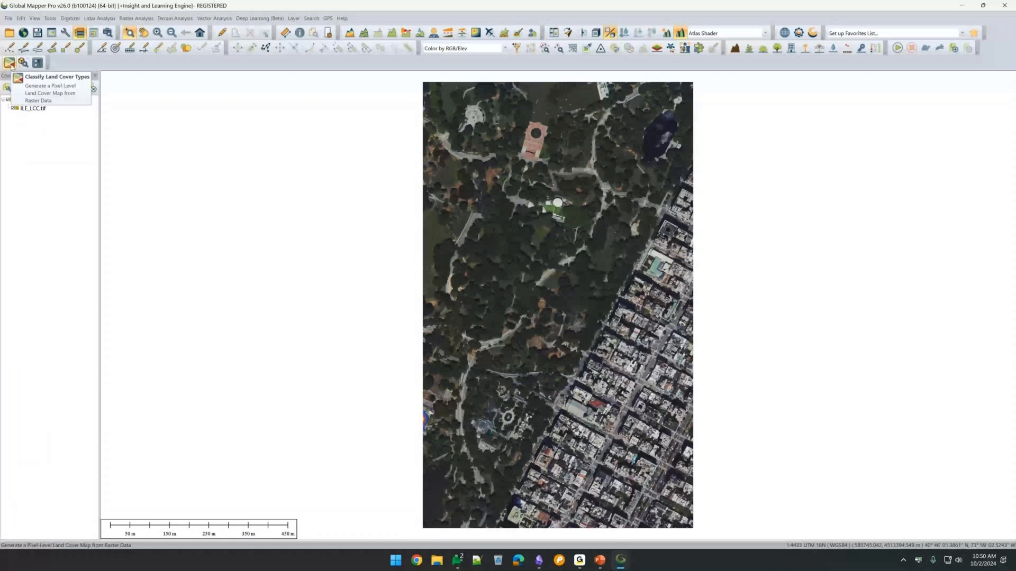
Step: Classify the land cover of ILE_LCC.tif with the 3 Spectral Bands Aerial NAIP type and close the classification settings
{"action": "left_click", "coordinate": [9, 63]}
{"action": "left_click_drag", "start_coordinate": [500, 123], "coordinate": [319, 125]}
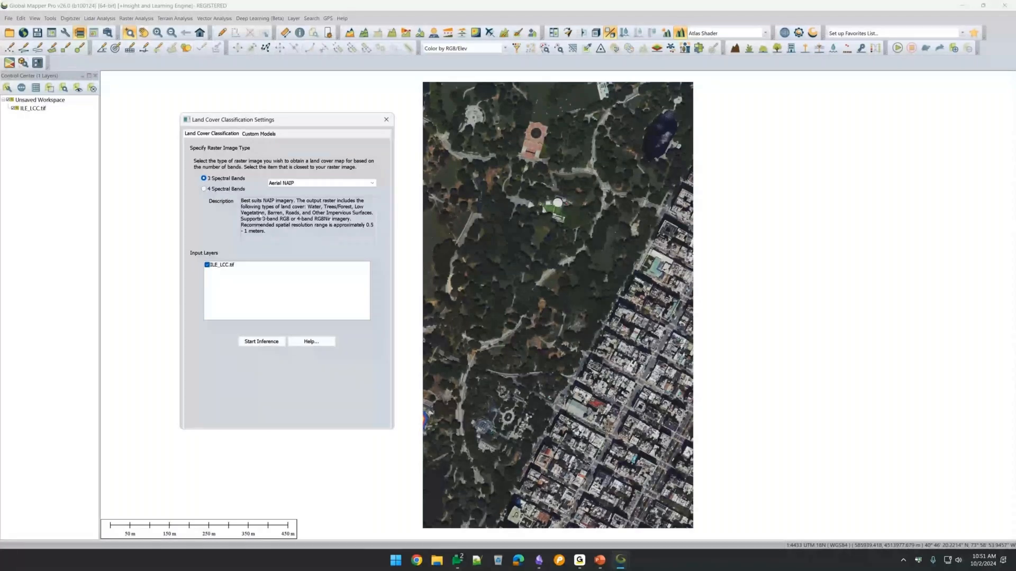
{"action": "left_click", "coordinate": [254, 344]}
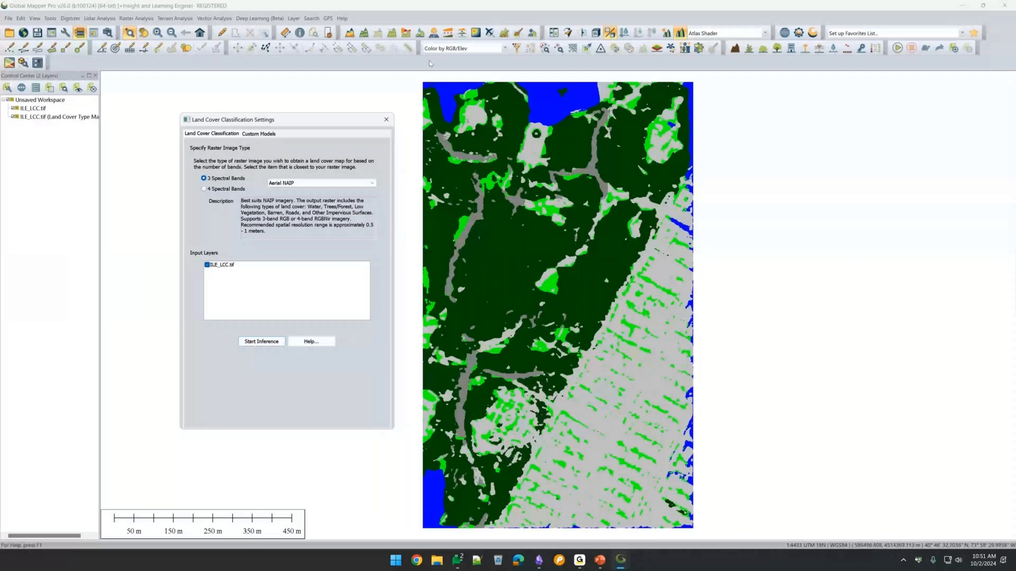
{"action": "left_click", "coordinate": [392, 122]}
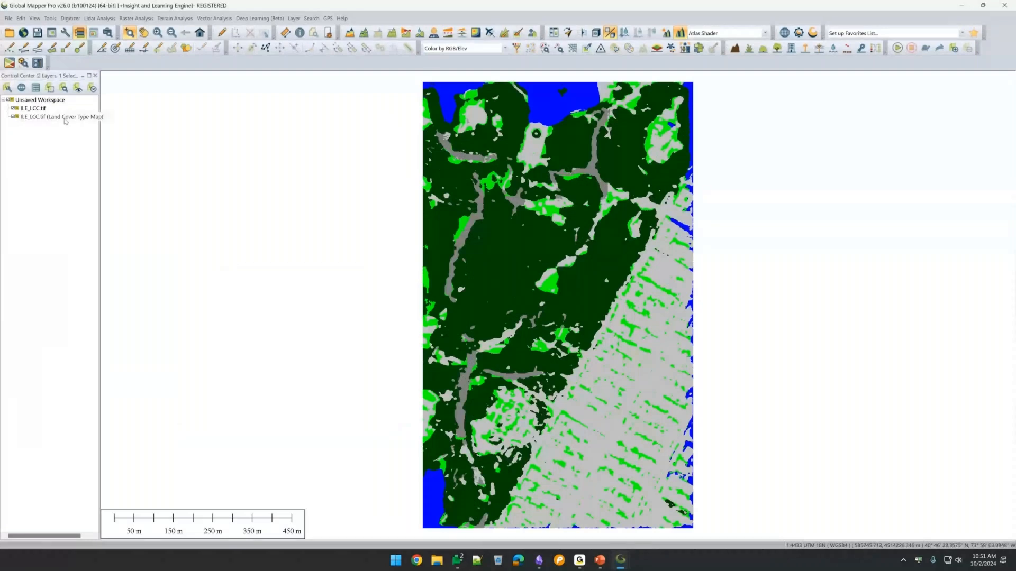
Step: Swipe the Land Cover Type Map layer away with the Swipe Tool to compare it with the underlying imagery
{"action": "left_click", "coordinate": [66, 117]}
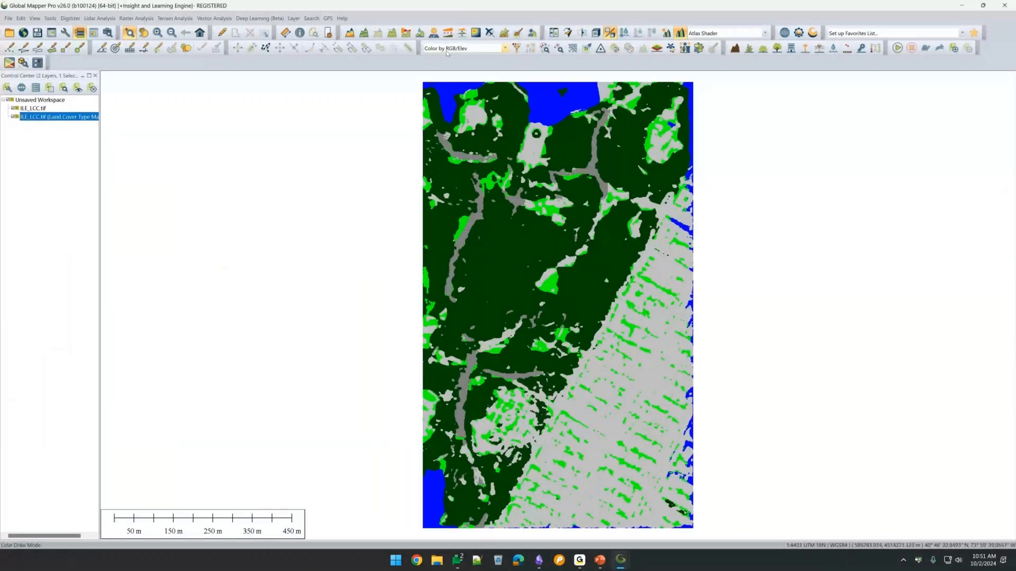
{"action": "left_click", "coordinate": [582, 33]}
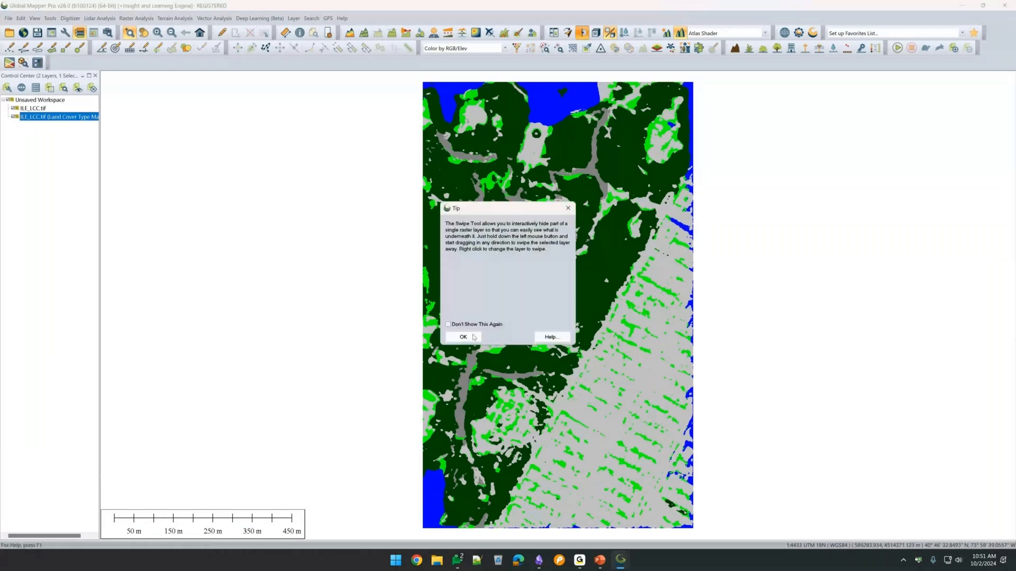
{"action": "left_click", "coordinate": [474, 337]}
{"action": "left_click", "coordinate": [479, 343]}
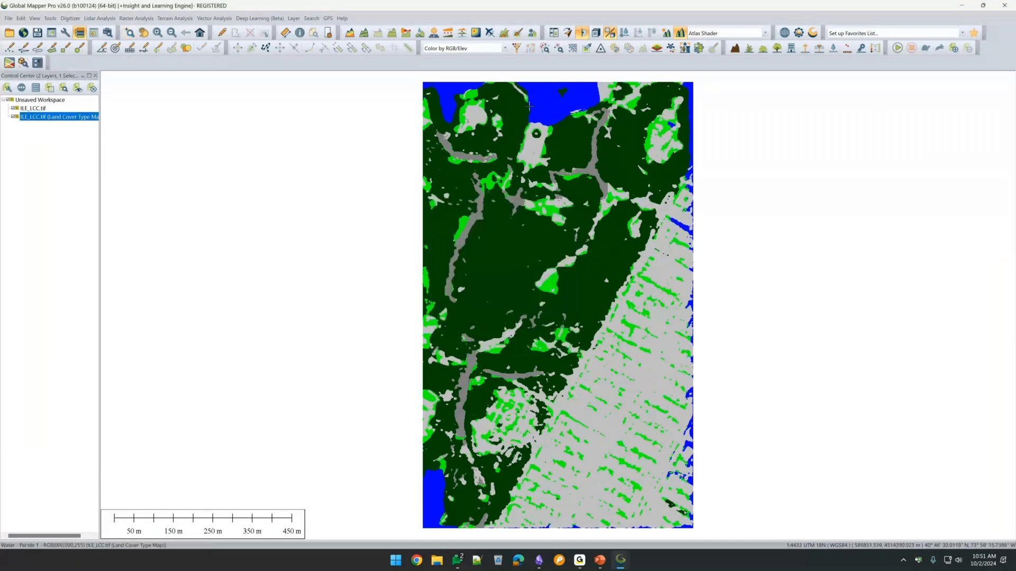
{"action": "left_click_drag", "start_coordinate": [517, 82], "coordinate": [625, 269]}
Step: Add a map legend based on the color palette to the land cover map
{"action": "left_click", "coordinate": [35, 18]}
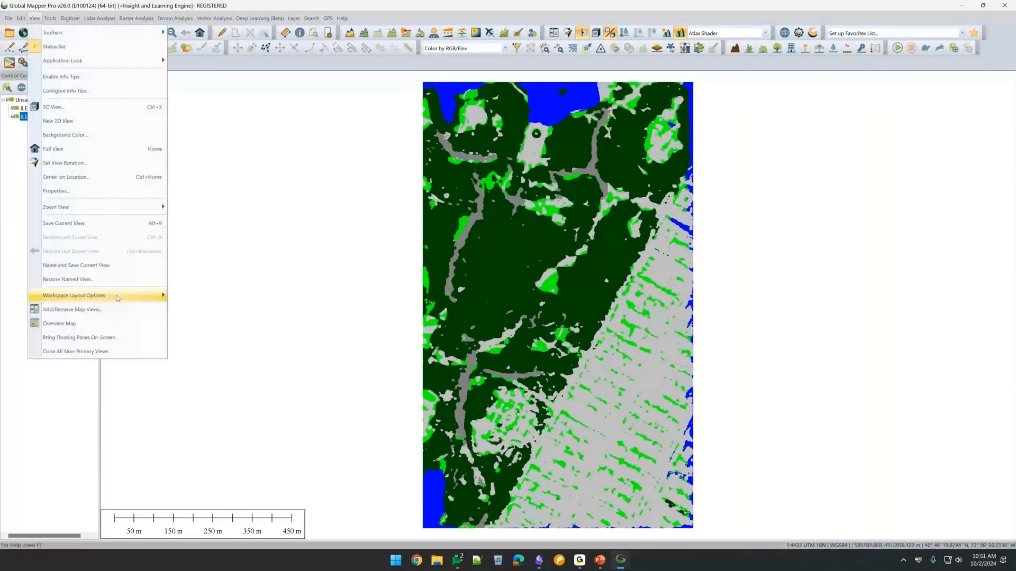
{"action": "mouse_move", "coordinate": [118, 298]}
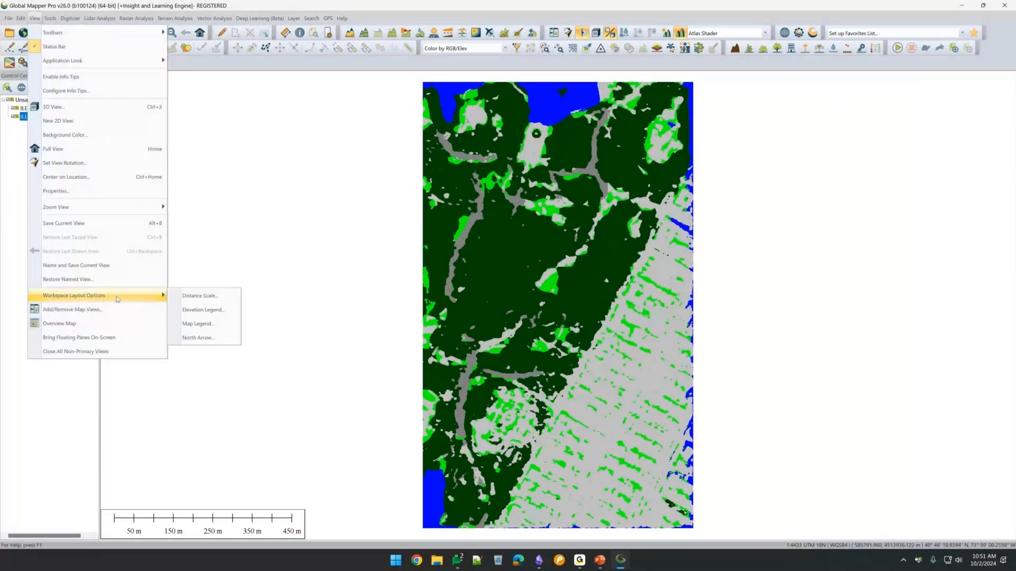
{"action": "left_click", "coordinate": [210, 324]}
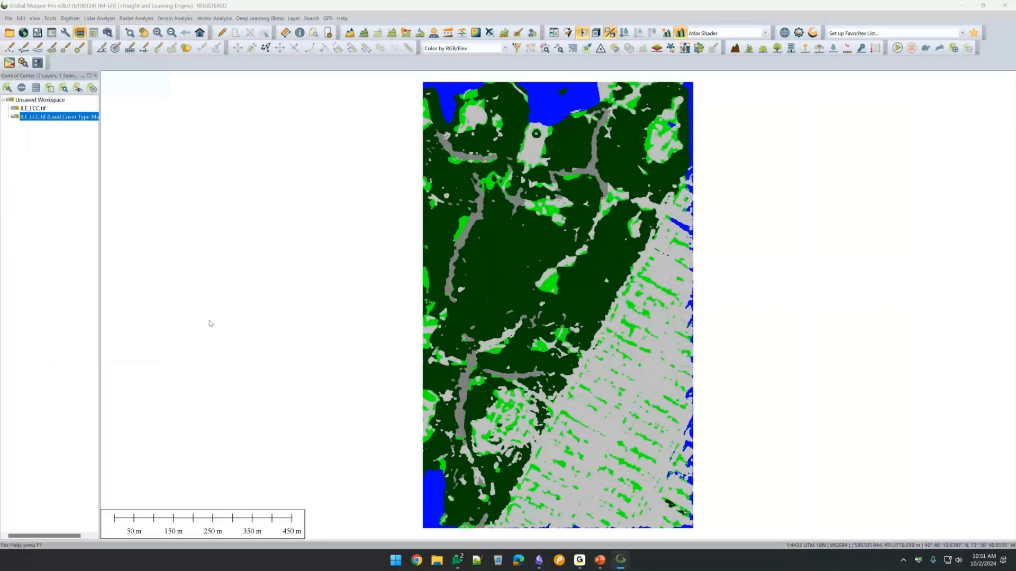
{"action": "left_click", "coordinate": [510, 133]}
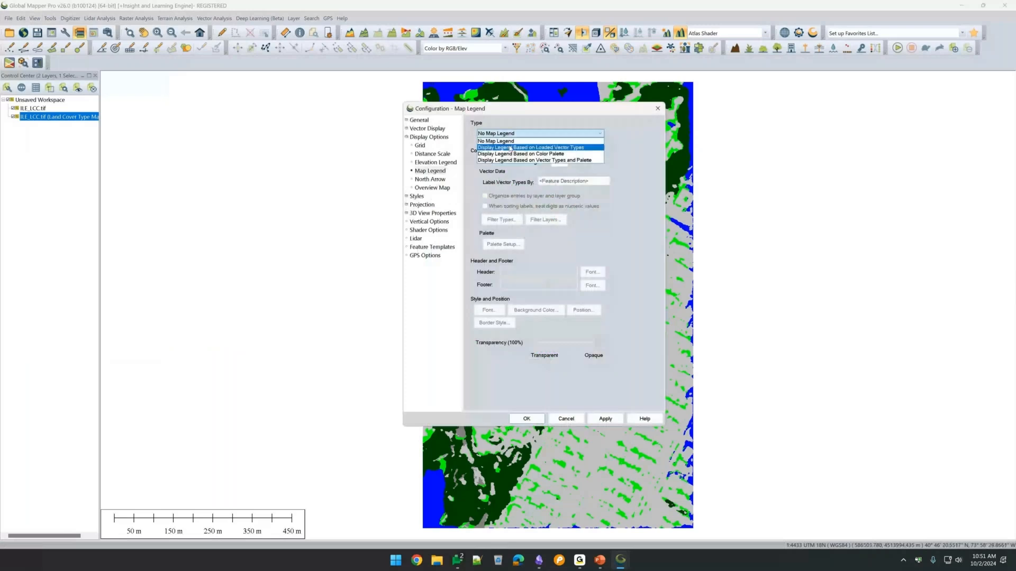
{"action": "left_click", "coordinate": [520, 153]}
{"action": "left_click", "coordinate": [482, 375]}
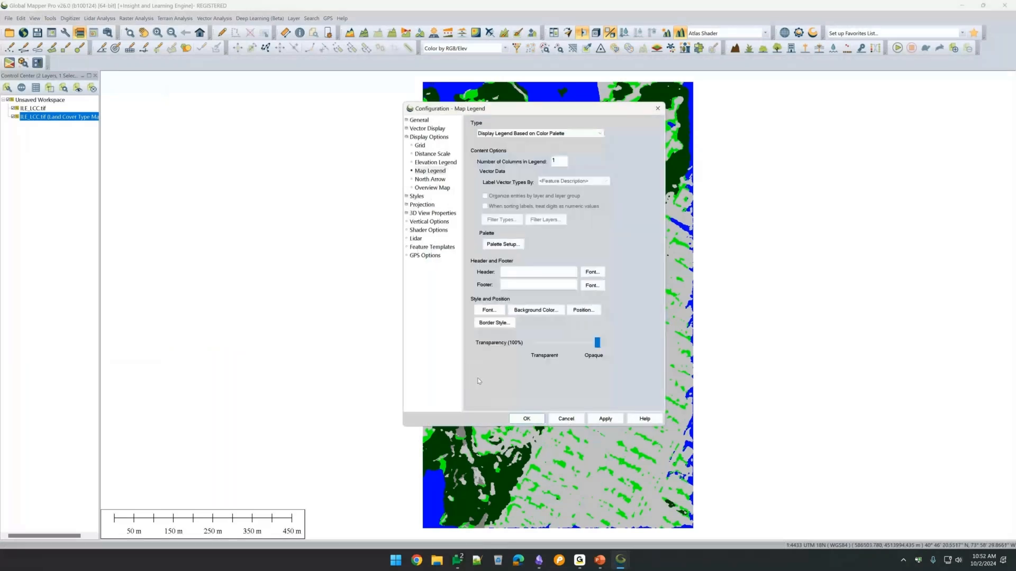
{"action": "left_click", "coordinate": [527, 419]}
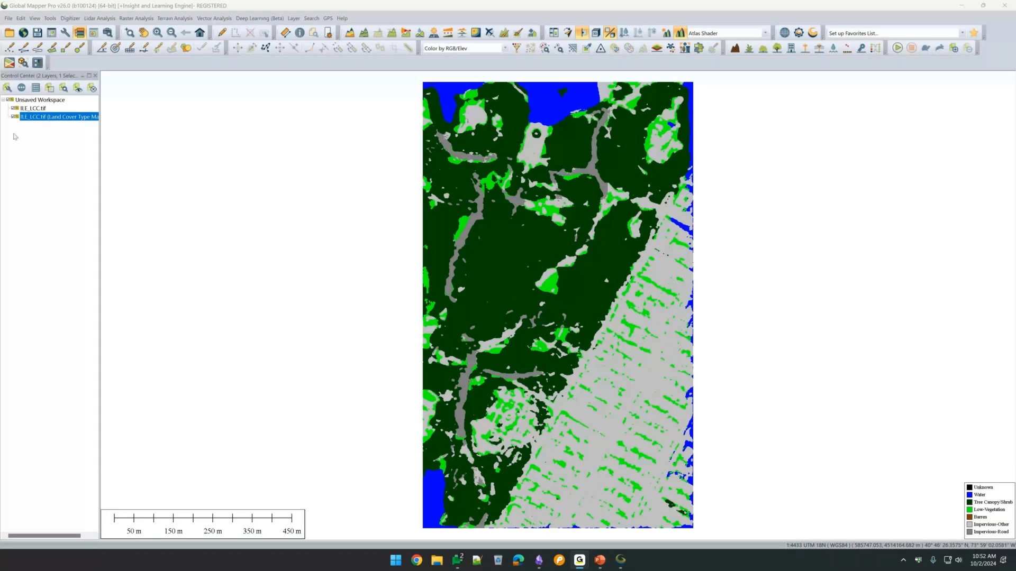
Step: Hide the Land Cover Type Map layer and switch to the Global Mapper window with the ILE_BE_VD.gmw workspace
{"action": "left_click", "coordinate": [14, 117]}
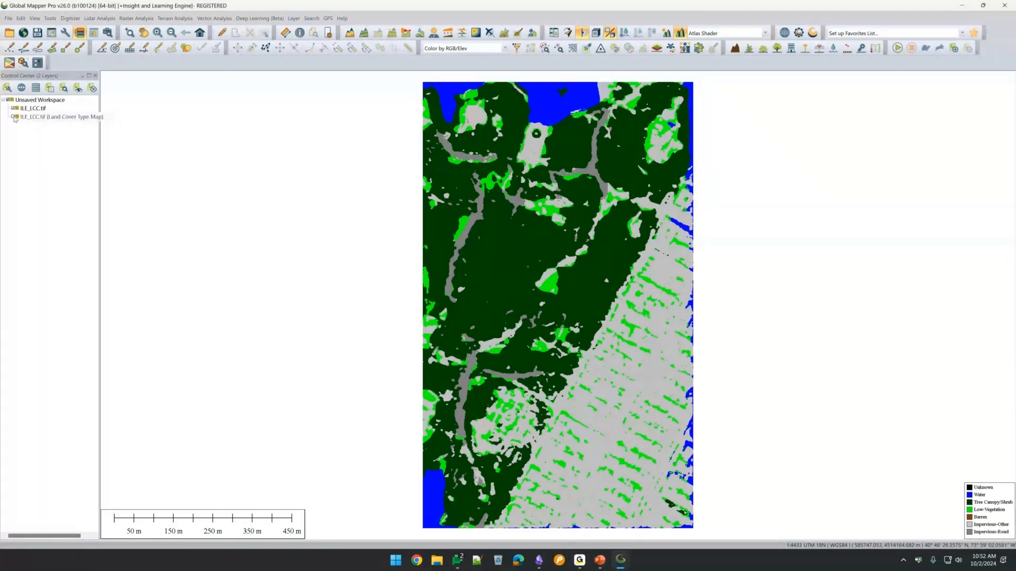
{"action": "left_click", "coordinate": [14, 117]}
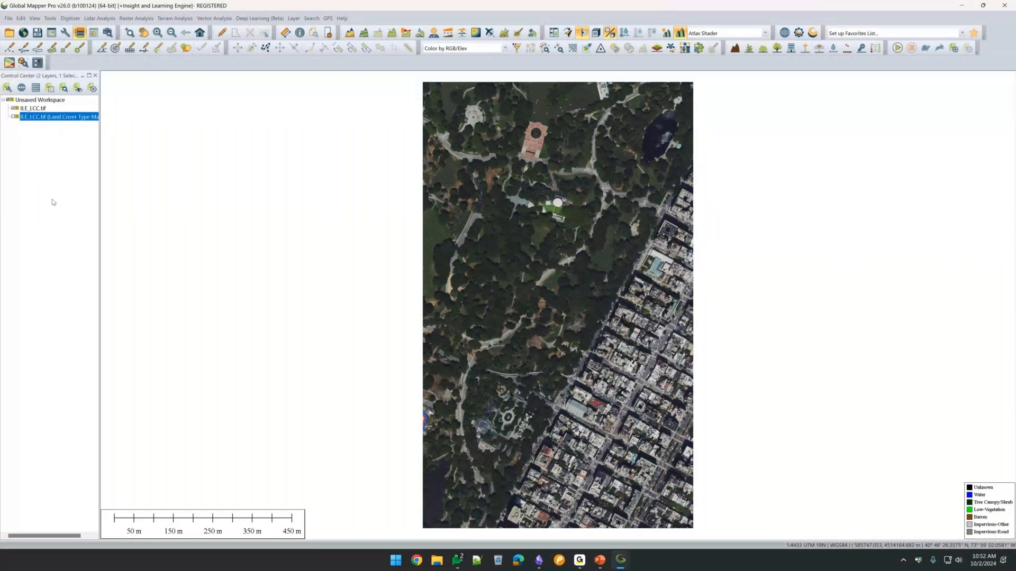
{"action": "left_click", "coordinate": [621, 566]}
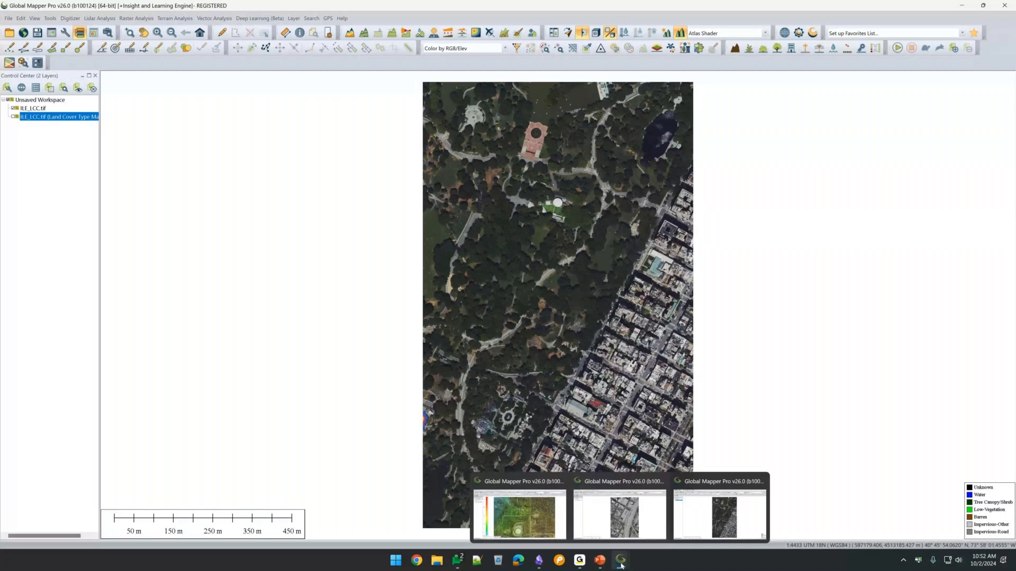
{"action": "left_click", "coordinate": [619, 516]}
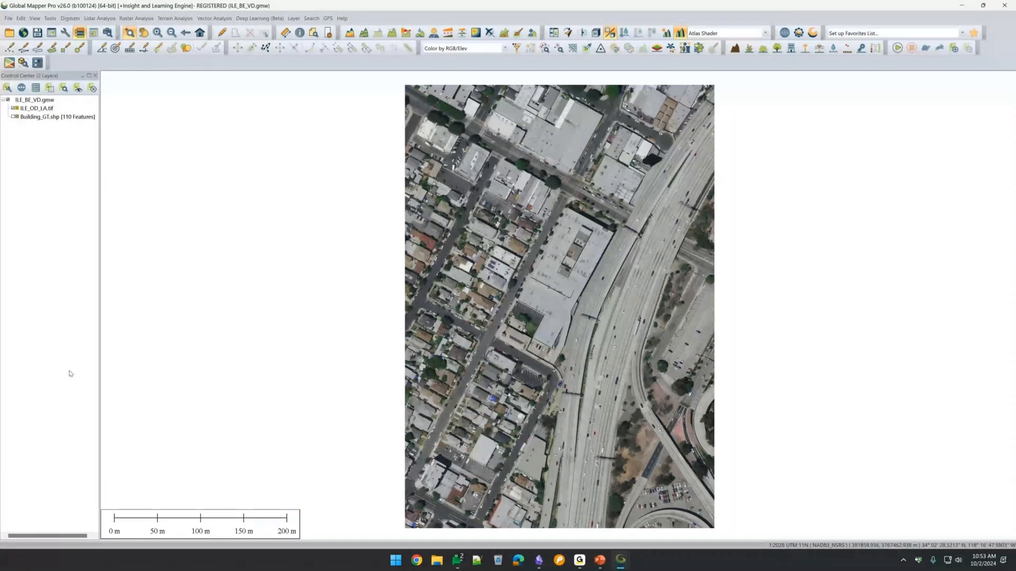
Step: Run vehicle detection on ILE_OD_LA.tif with the Aerial/Satellite raster image type
{"action": "left_click", "coordinate": [24, 63]}
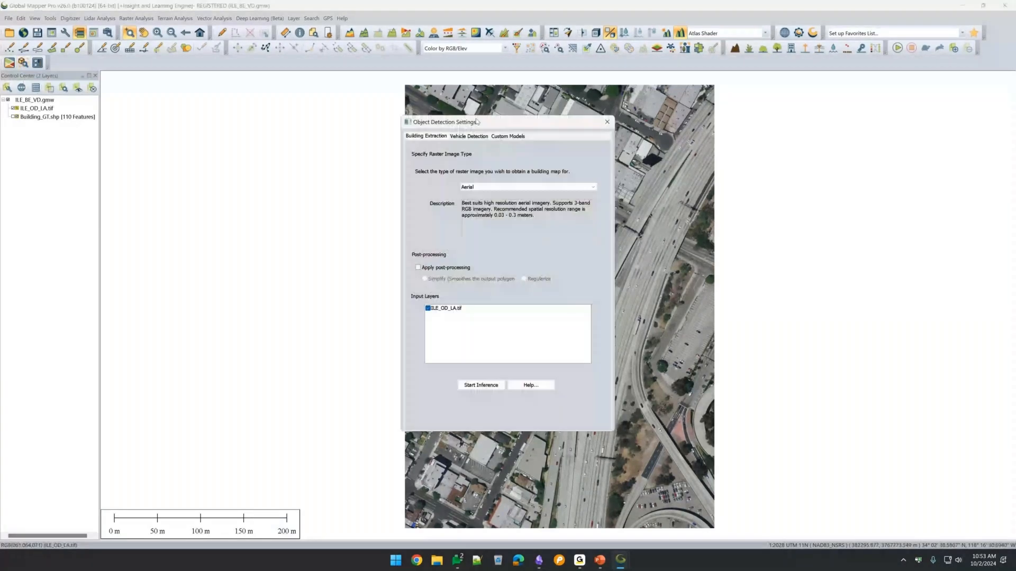
{"action": "left_click_drag", "start_coordinate": [477, 122], "coordinate": [240, 127]}
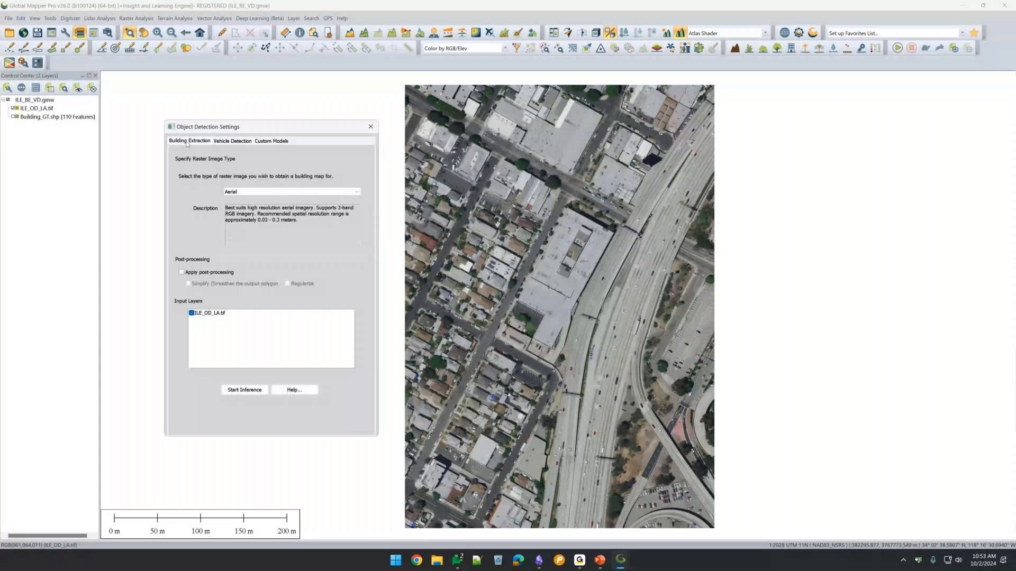
{"action": "left_click", "coordinate": [228, 142]}
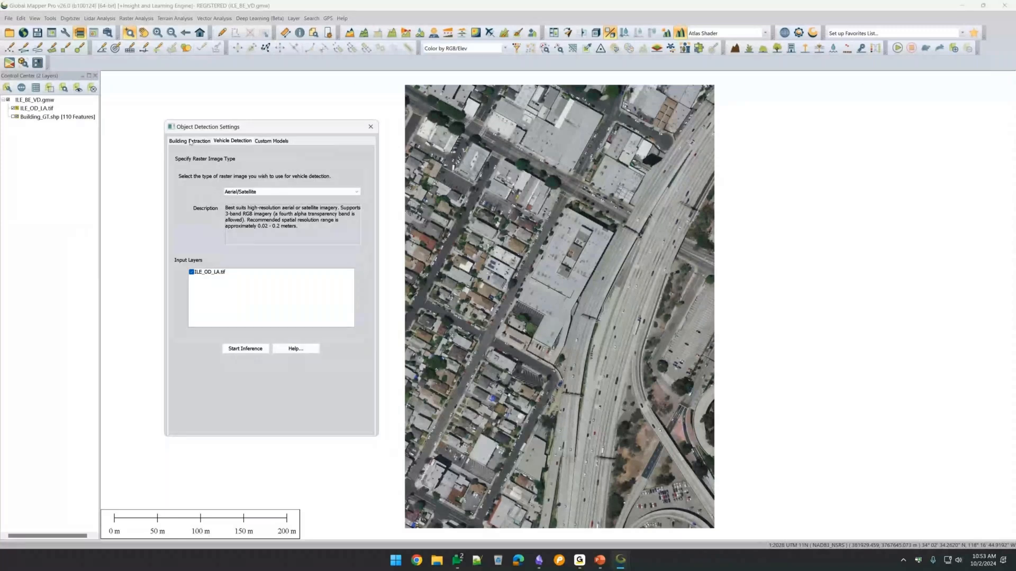
{"action": "left_click", "coordinate": [183, 143]}
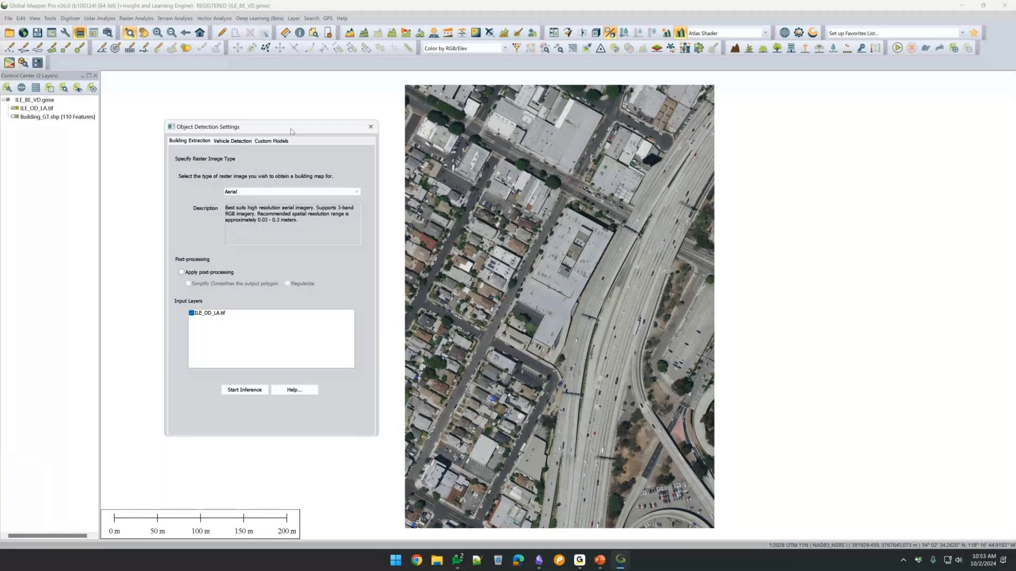
{"action": "left_click", "coordinate": [232, 142]}
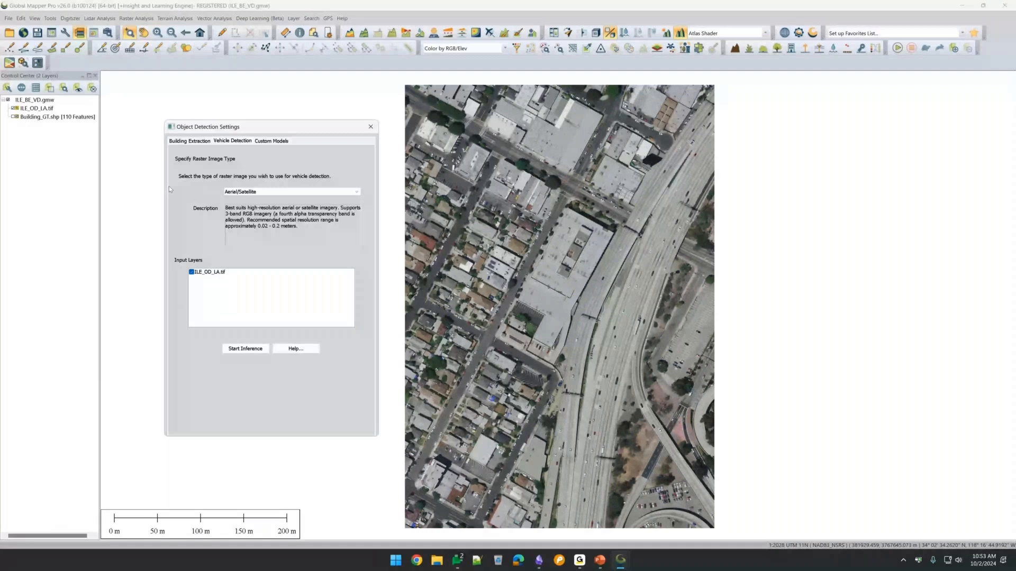
{"action": "left_click", "coordinate": [295, 193]}
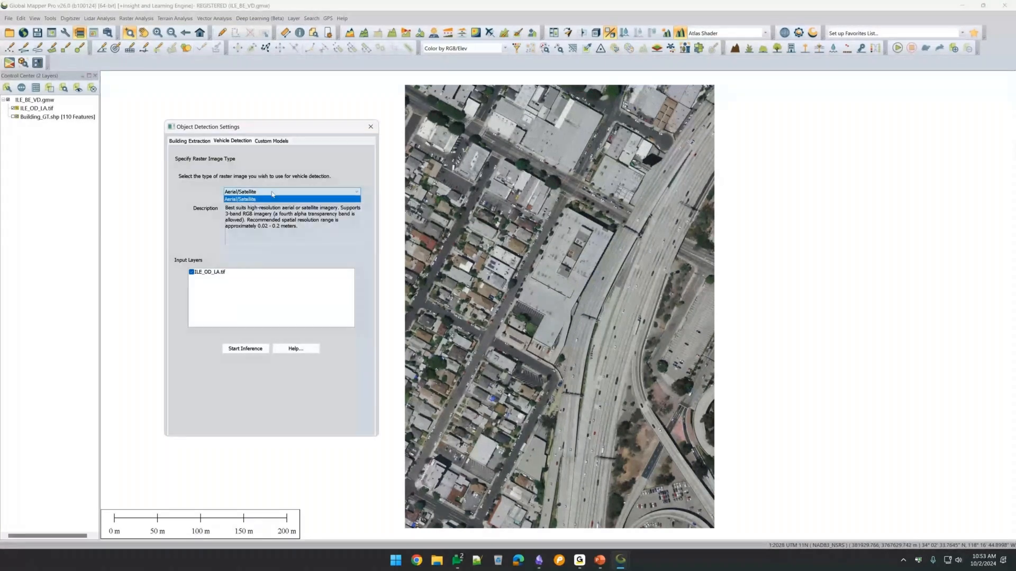
{"action": "left_click", "coordinate": [238, 194]}
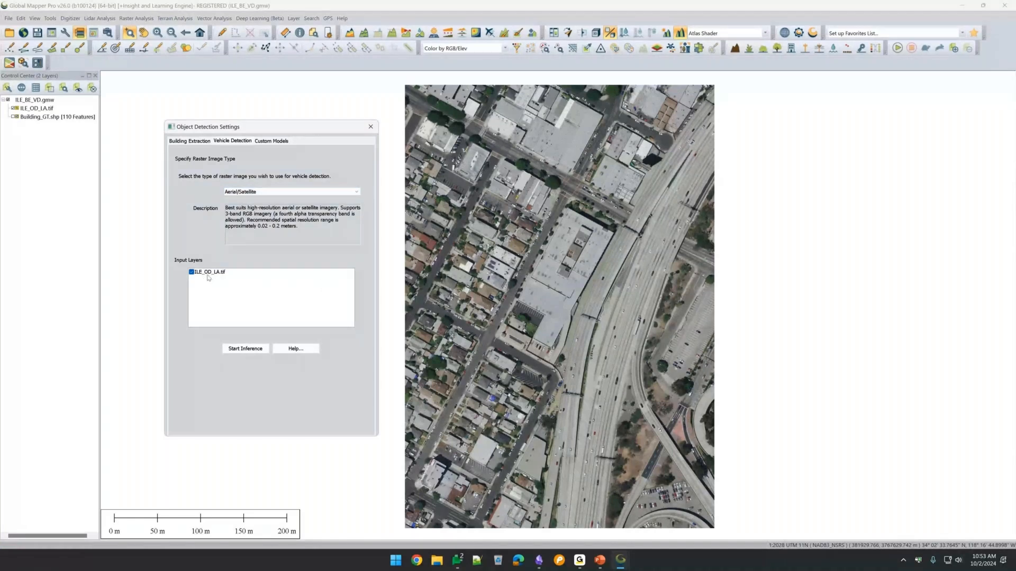
{"action": "left_click", "coordinate": [250, 352]}
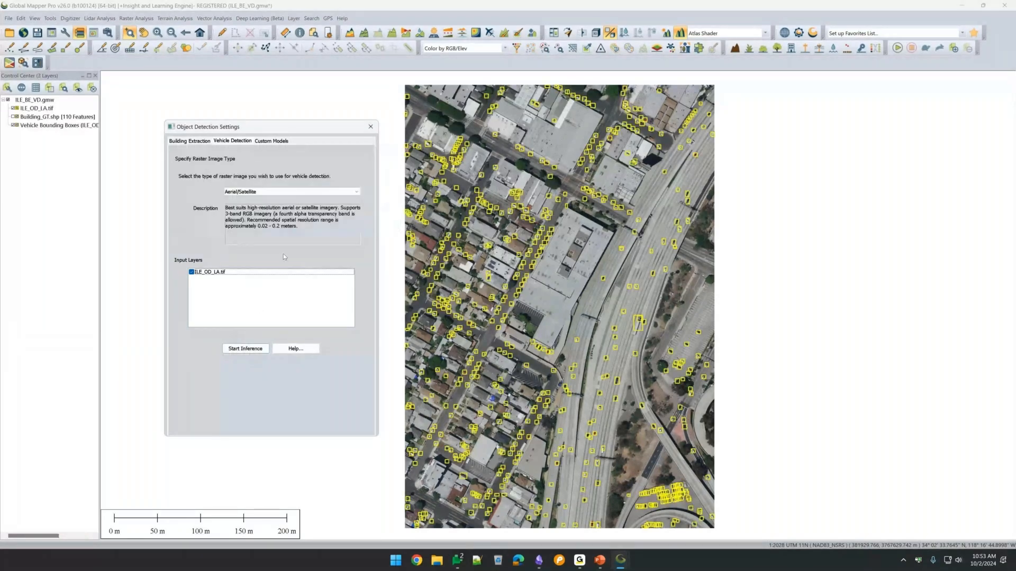
Step: Examine the detected vehicles around the freeway up close, then hide the Vehicle Bounding Boxes layer
{"action": "left_click_drag", "start_coordinate": [516, 297], "coordinate": [627, 453]}
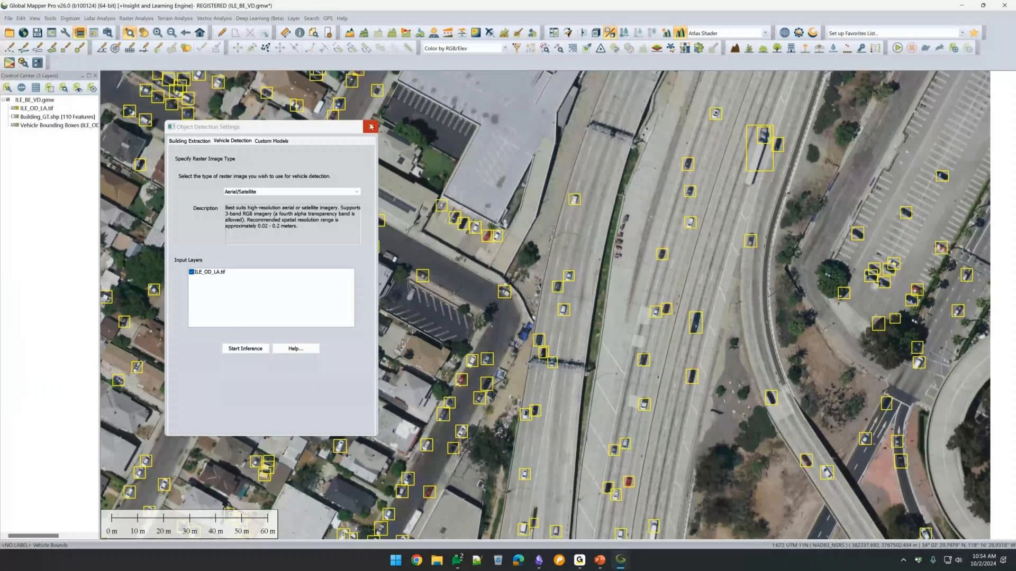
{"action": "left_click", "coordinate": [213, 138]}
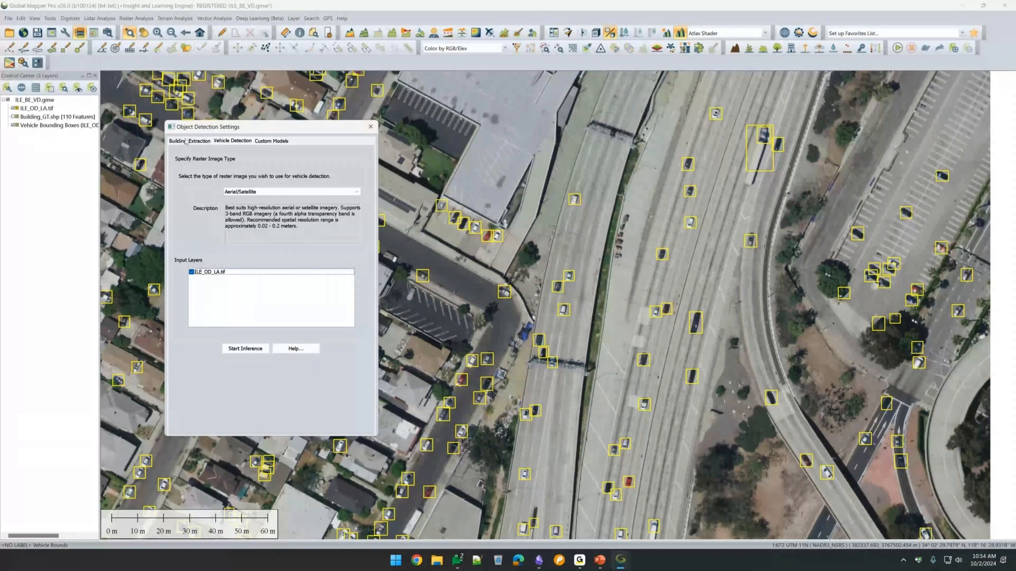
{"action": "left_click", "coordinate": [186, 141]}
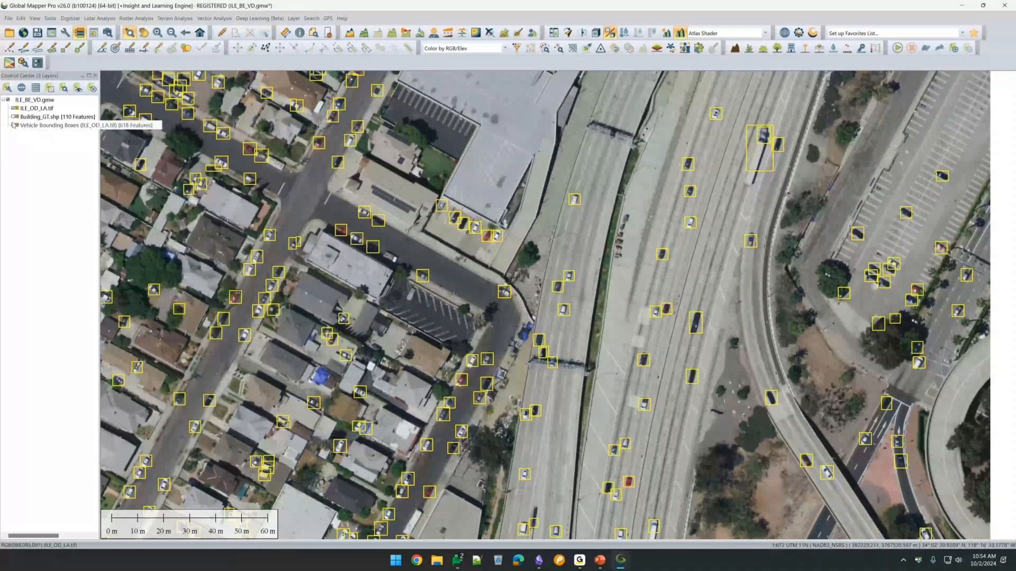
{"action": "left_click", "coordinate": [13, 126]}
Step: Extract buildings from ILE_OD_LA.tif with the Aerial type and no post-processing, and hide the Building Footprint Map layer
{"action": "left_click", "coordinate": [22, 63]}
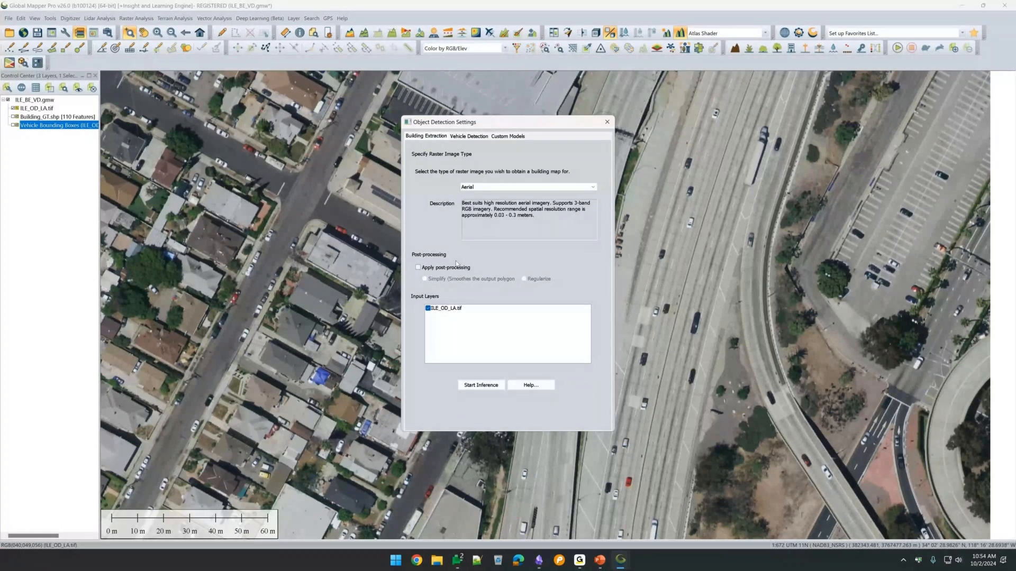
{"action": "left_click", "coordinate": [478, 388]}
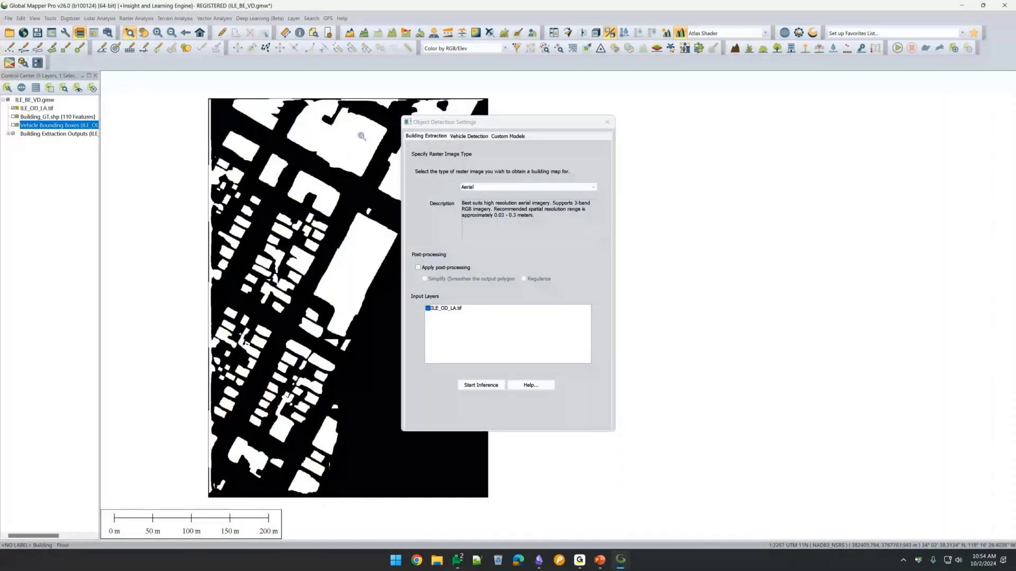
{"action": "left_click", "coordinate": [8, 135]}
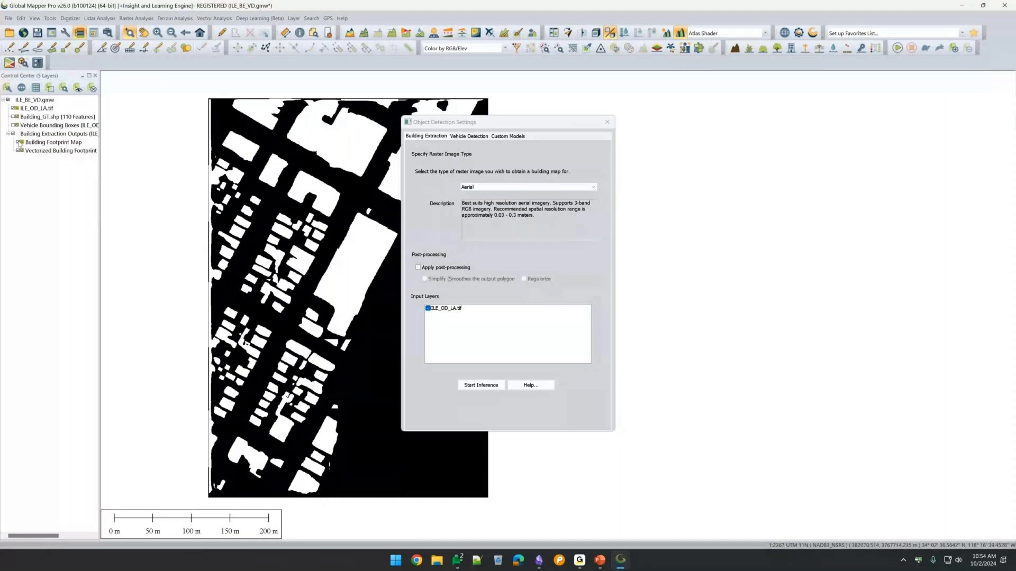
{"action": "left_click", "coordinate": [19, 143]}
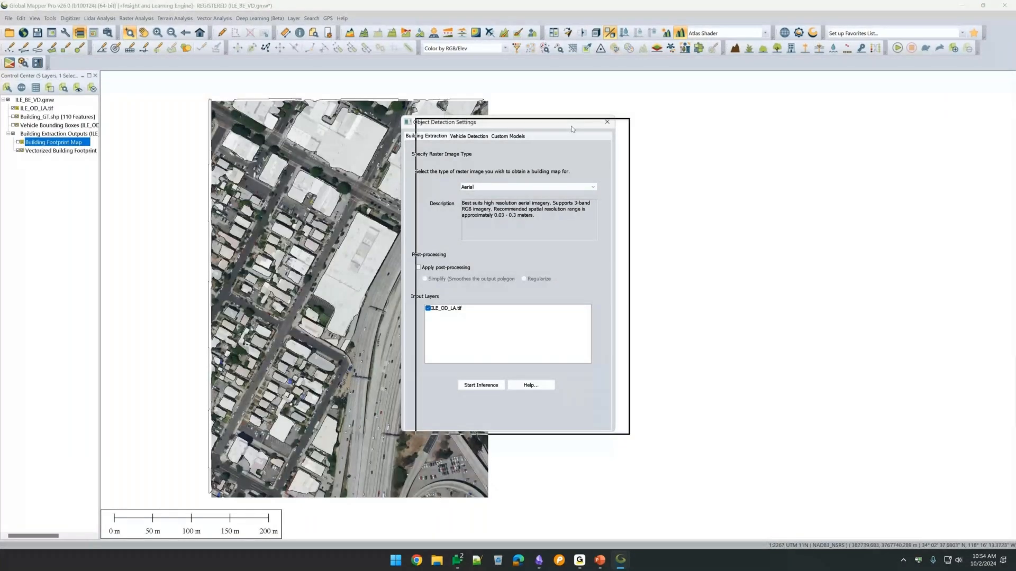
Step: Check the vectorized building footprints over the imagery, then hide their layer and close the object detection settings
{"action": "left_click_drag", "start_coordinate": [561, 127], "coordinate": [688, 132]}
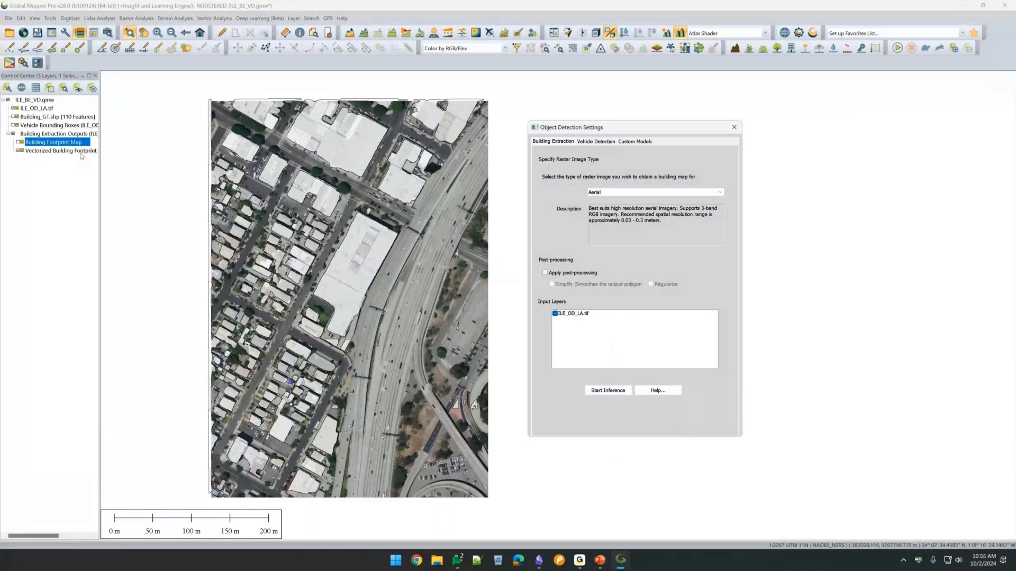
{"action": "left_click", "coordinate": [80, 153]}
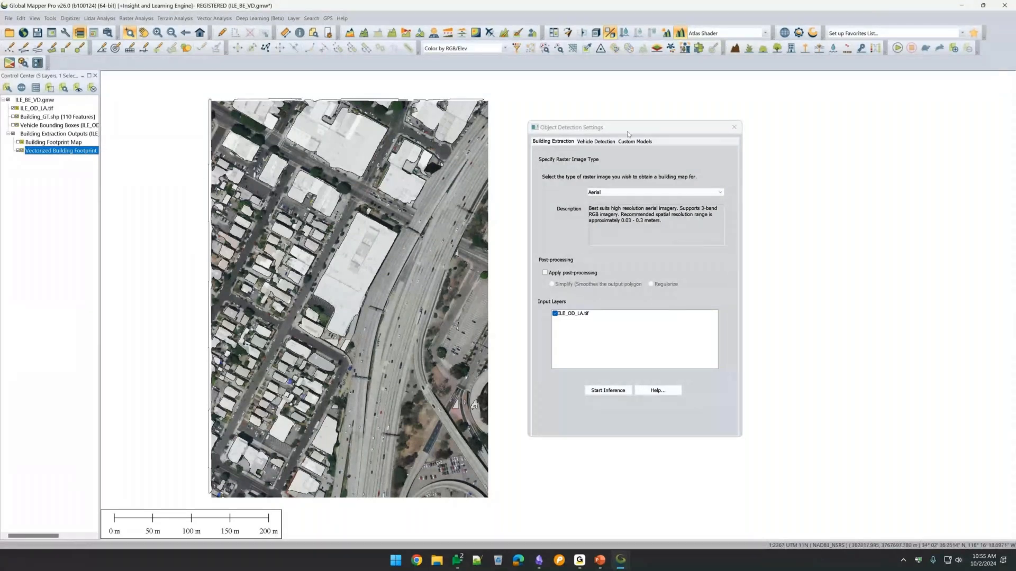
{"action": "left_click_drag", "start_coordinate": [629, 128], "coordinate": [608, 119]}
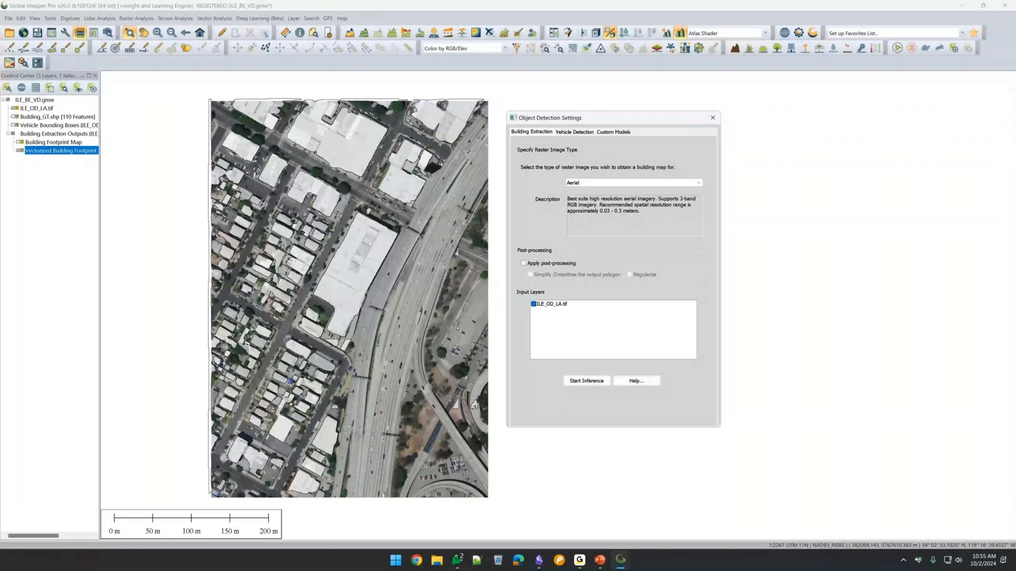
{"action": "left_click", "coordinate": [18, 151]}
{"action": "left_click", "coordinate": [715, 121]}
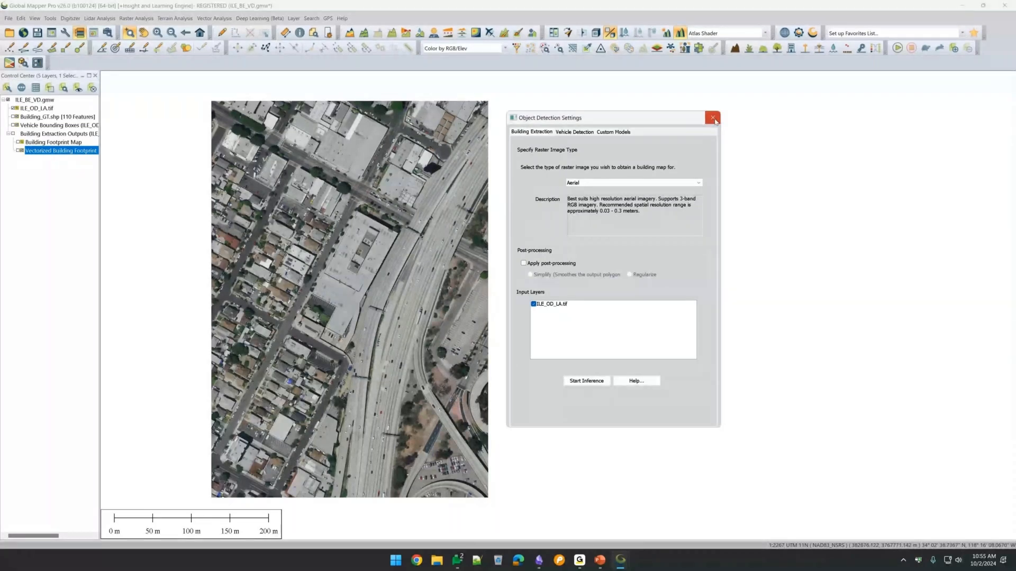
{"action": "left_click", "coordinate": [712, 118]}
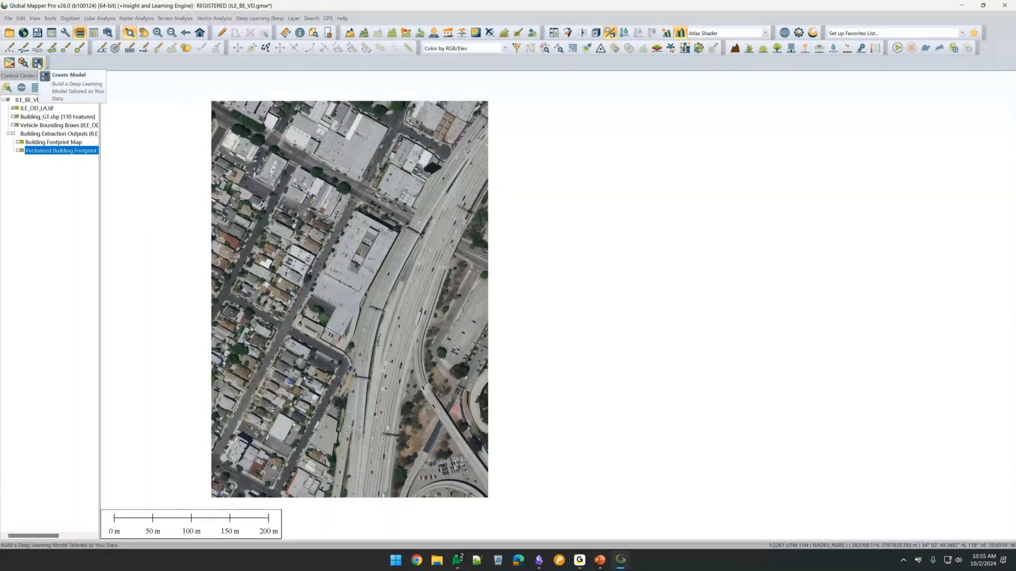
Step: Start creating a deep learning model with the experiment name Test and the Building Extraction - Aerial task
{"action": "left_click", "coordinate": [38, 64]}
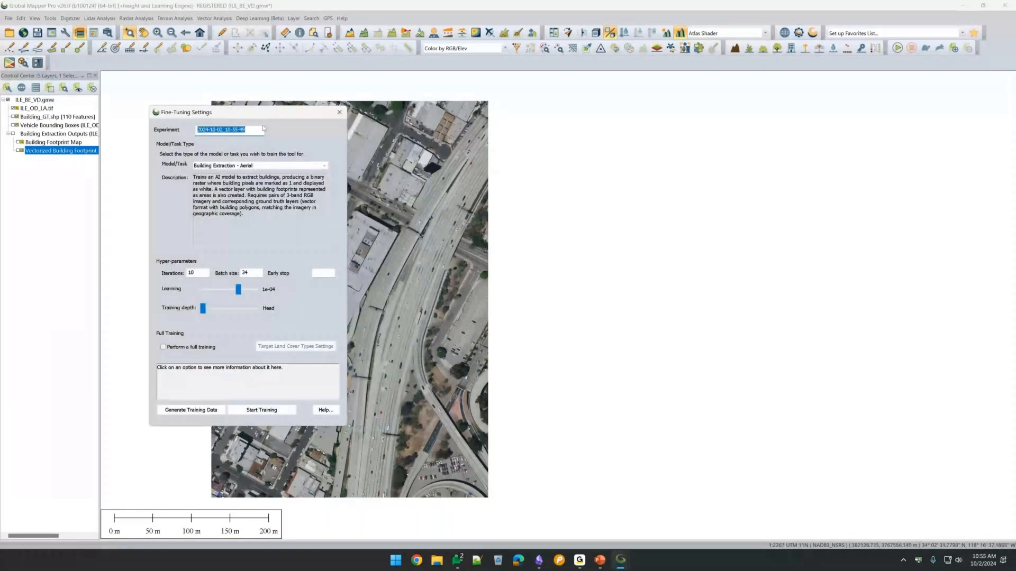
{"action": "type", "text": "Test"}
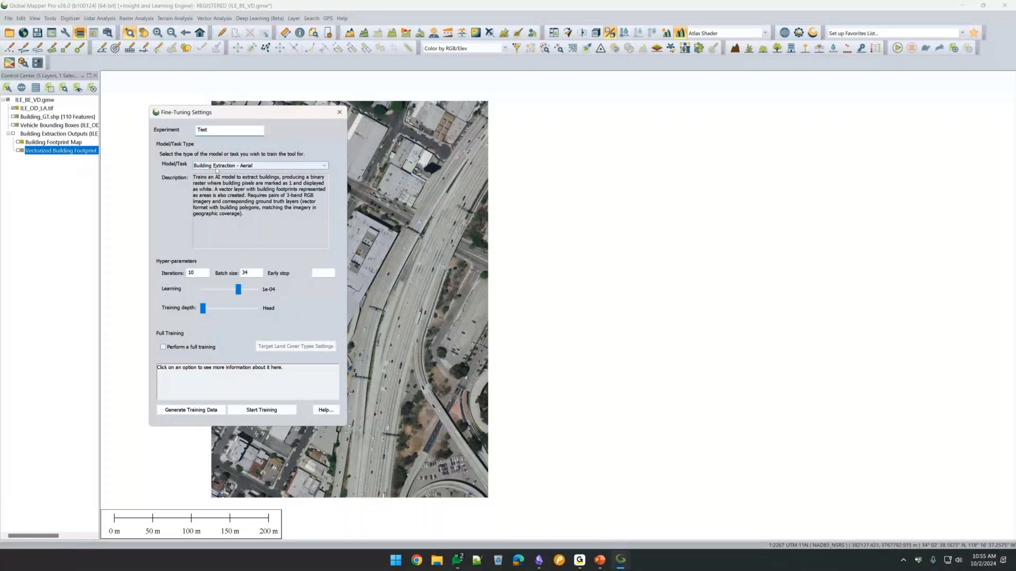
{"action": "left_click", "coordinate": [216, 167]}
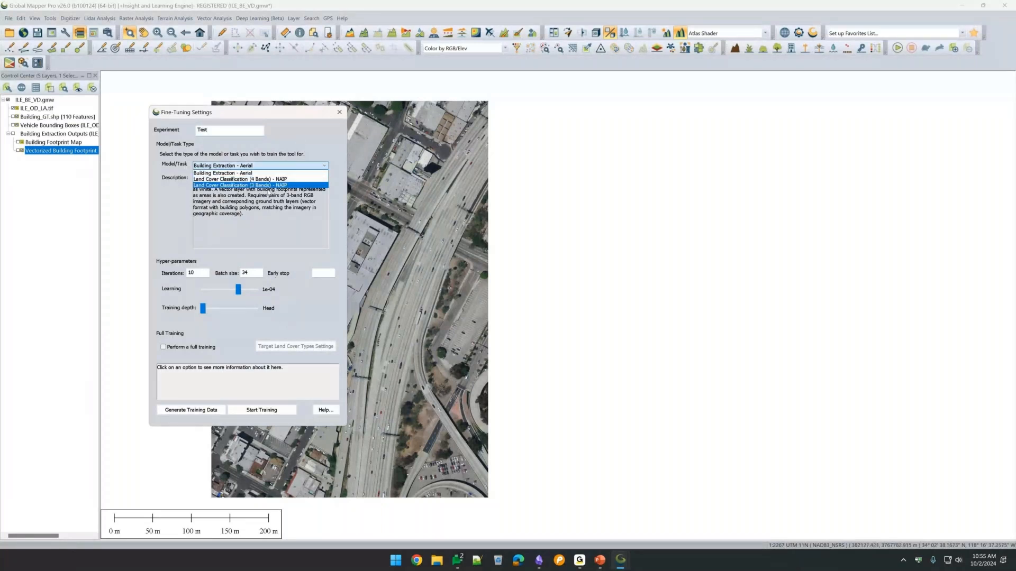
{"action": "left_click", "coordinate": [251, 174]}
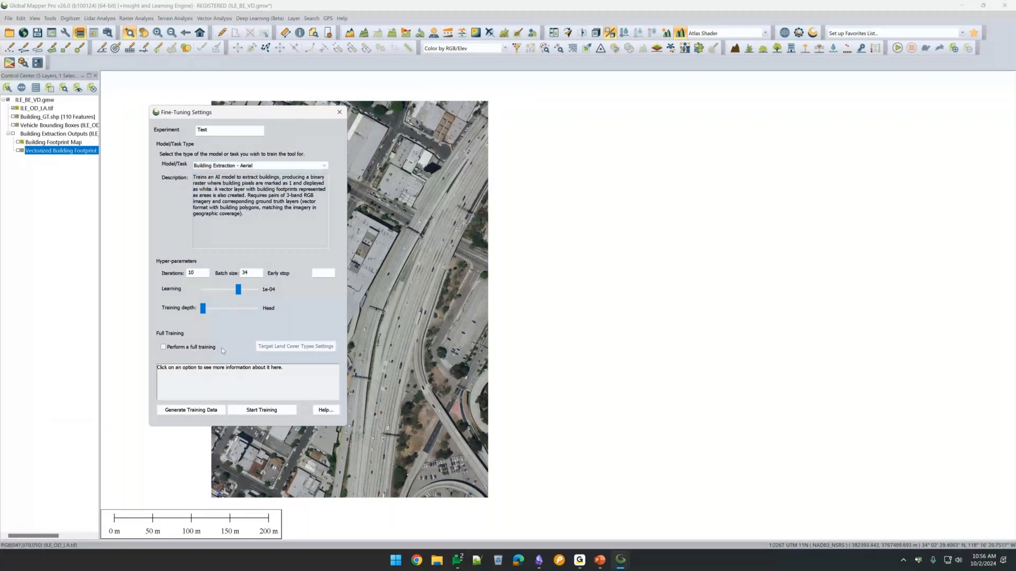
Step: Read the explanations of the iterations, batch size, training depth and full training options for the model
{"action": "left_click", "coordinate": [209, 274]}
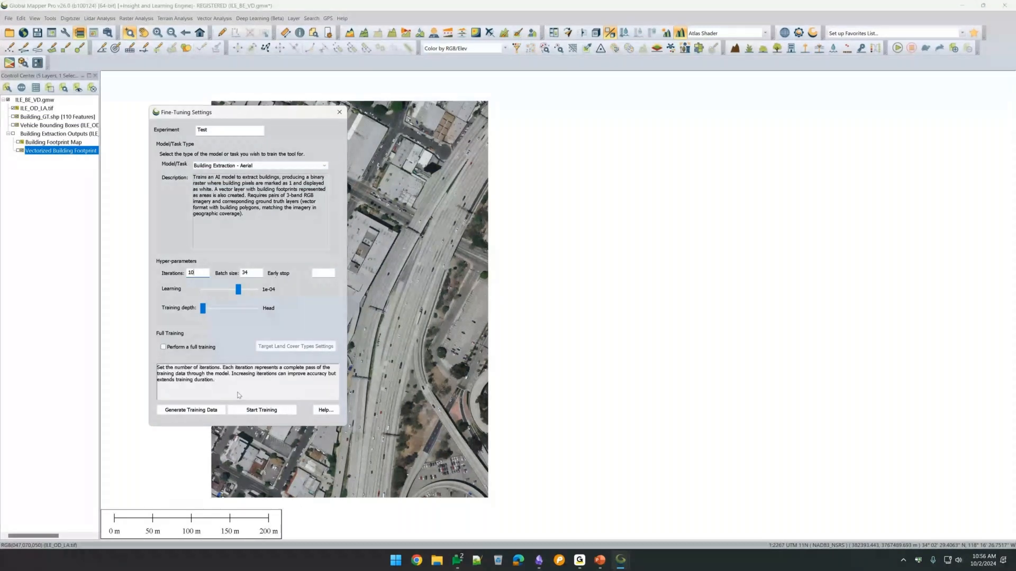
{"action": "left_click", "coordinate": [254, 273]}
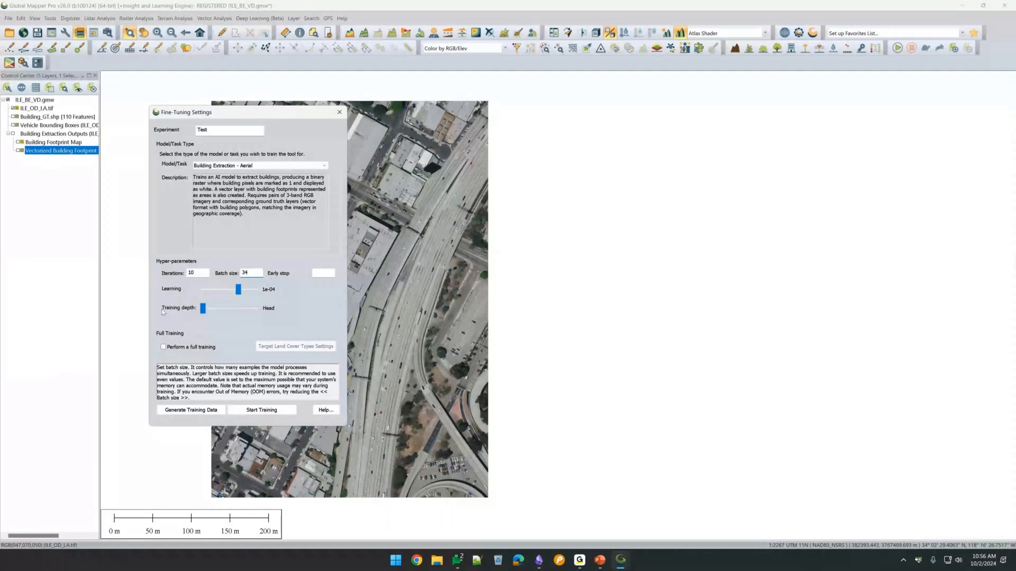
{"action": "left_click_drag", "start_coordinate": [203, 309], "coordinate": [250, 312]}
{"action": "left_click", "coordinate": [239, 314]}
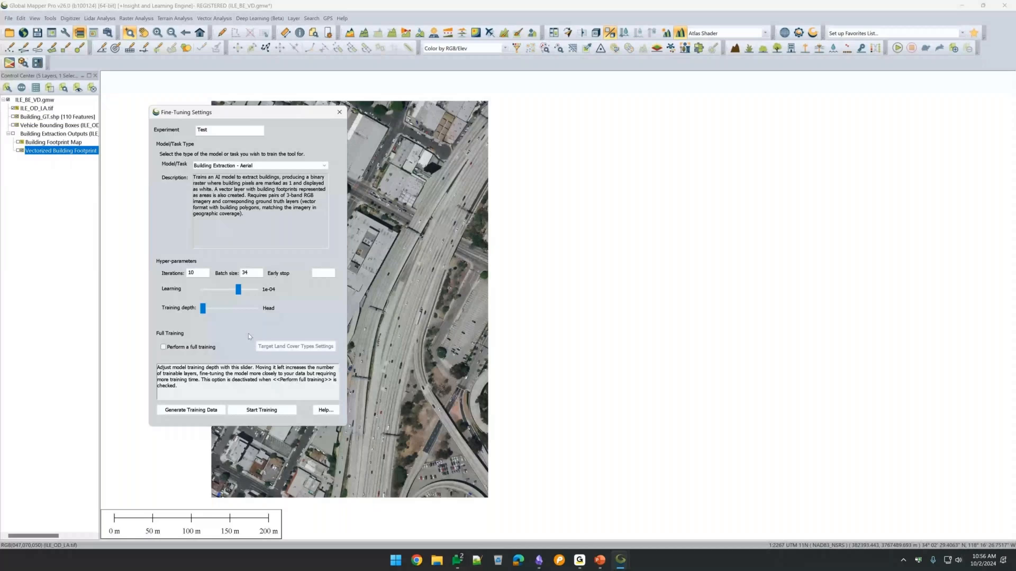
{"action": "left_click", "coordinate": [175, 349]}
{"action": "left_click", "coordinate": [177, 348]}
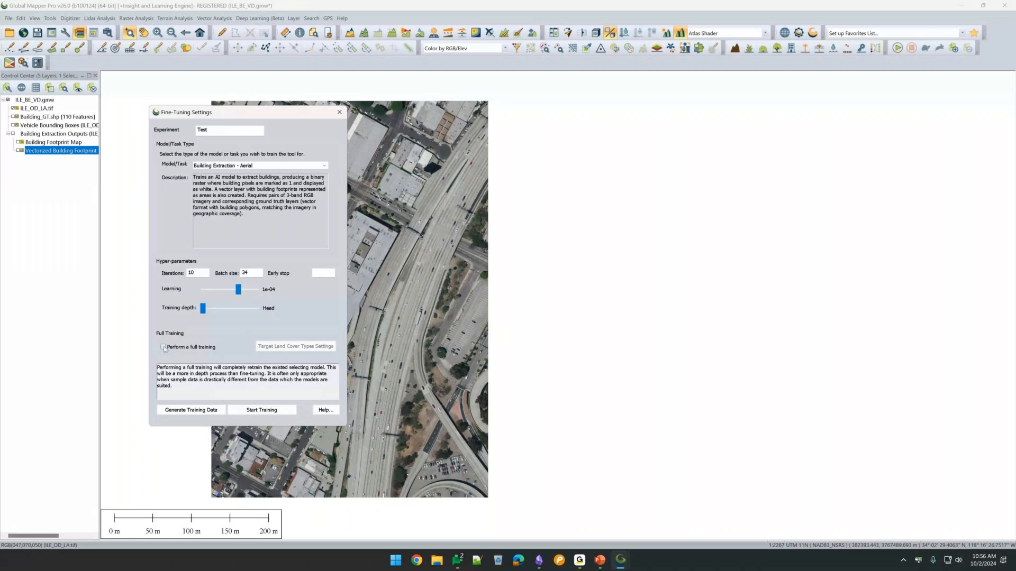
Step: Start generating training data in a new empty vector layer named GT
{"action": "left_click", "coordinate": [191, 410]}
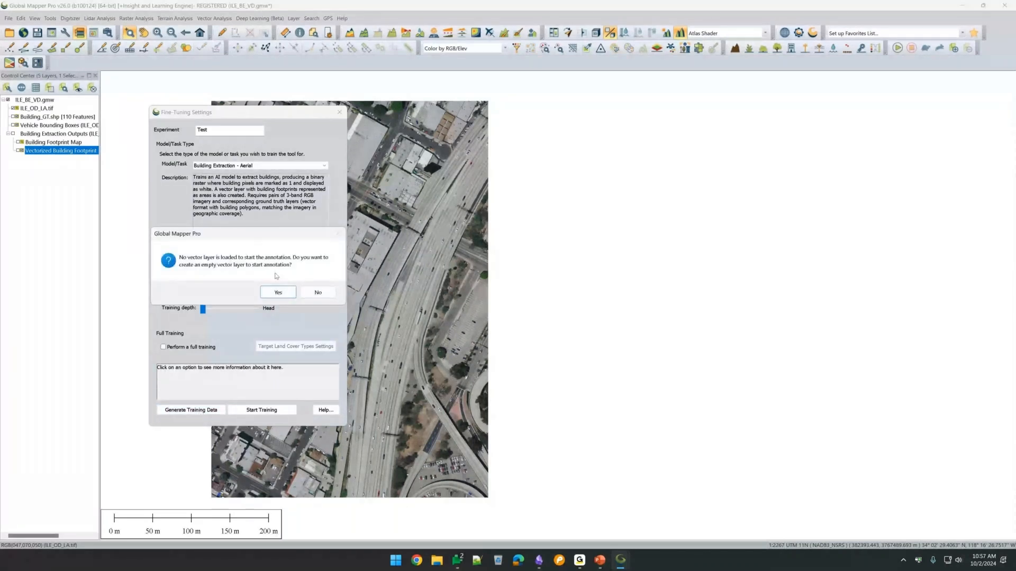
{"action": "left_click", "coordinate": [278, 292]}
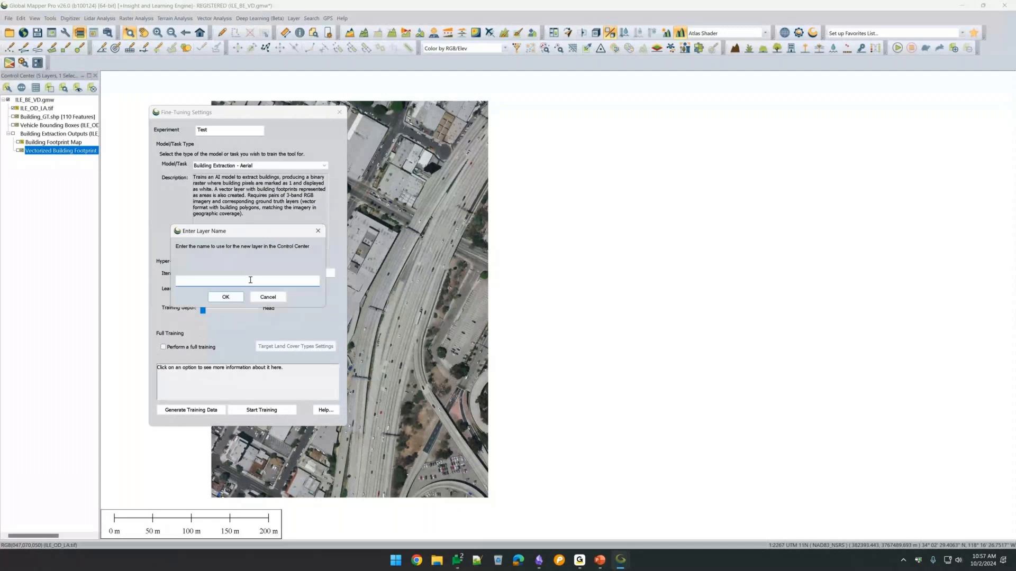
{"action": "type", "text": "GT"}
{"action": "key", "text": "Return"}
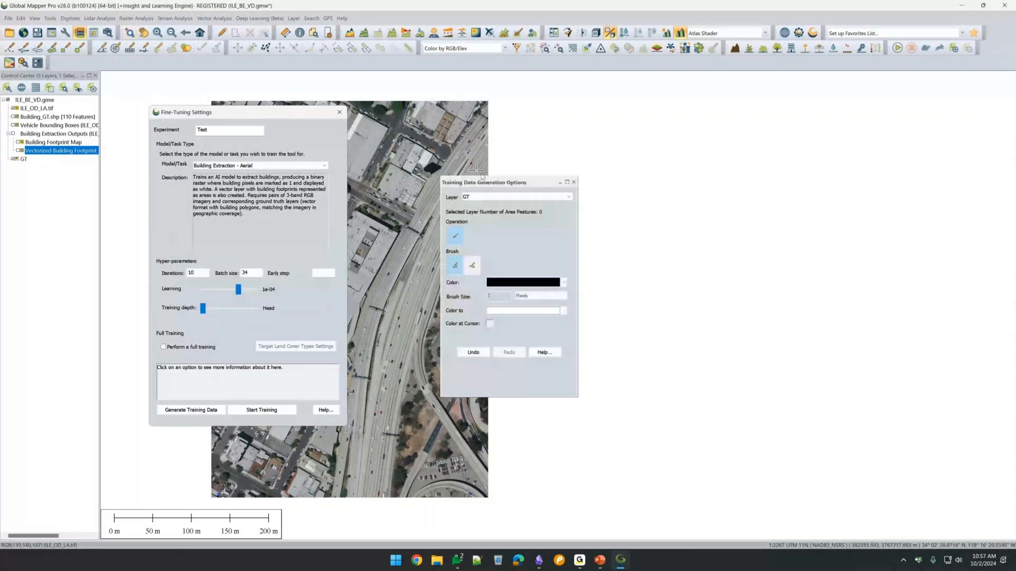
Step: Paint a dark red ground truth area over a building roof beside the freeway in the GT layer, then close the training data options
{"action": "left_click_drag", "start_coordinate": [504, 186], "coordinate": [559, 156]}
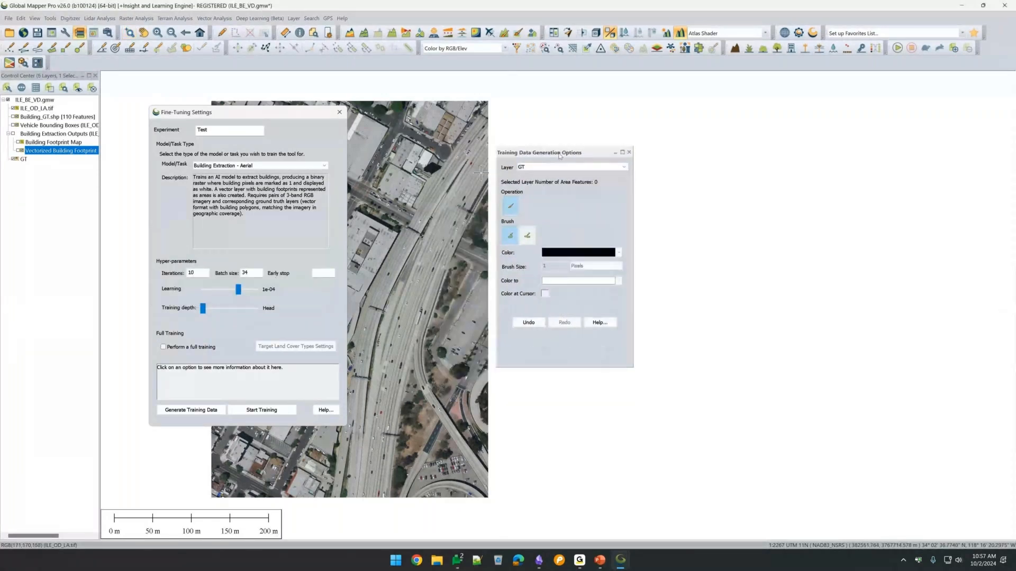
{"action": "left_click", "coordinate": [619, 253]}
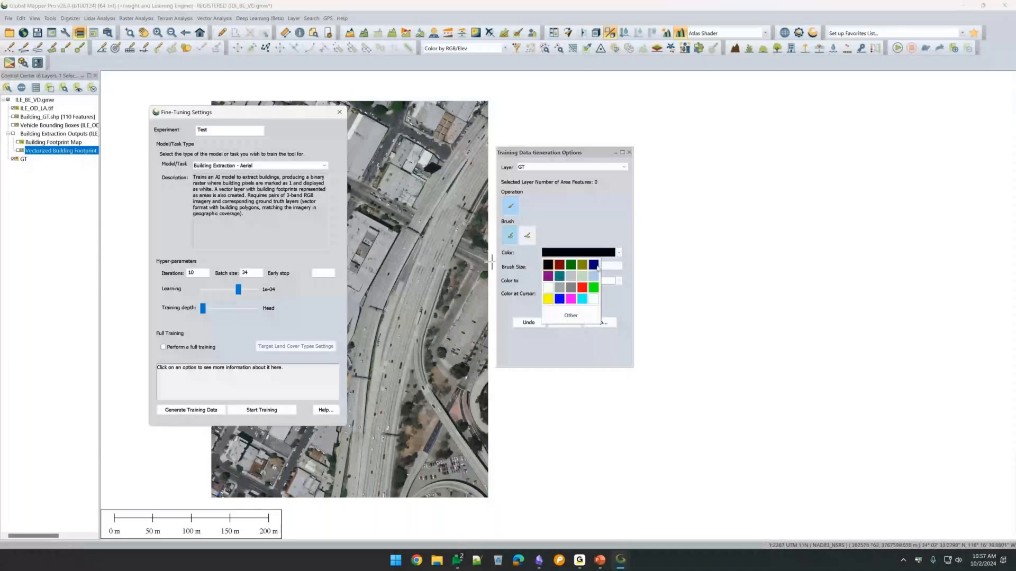
{"action": "left_click", "coordinate": [559, 265]}
{"action": "scroll", "coordinate": [415, 161], "scroll_direction": "up", "scroll_amount": 2}
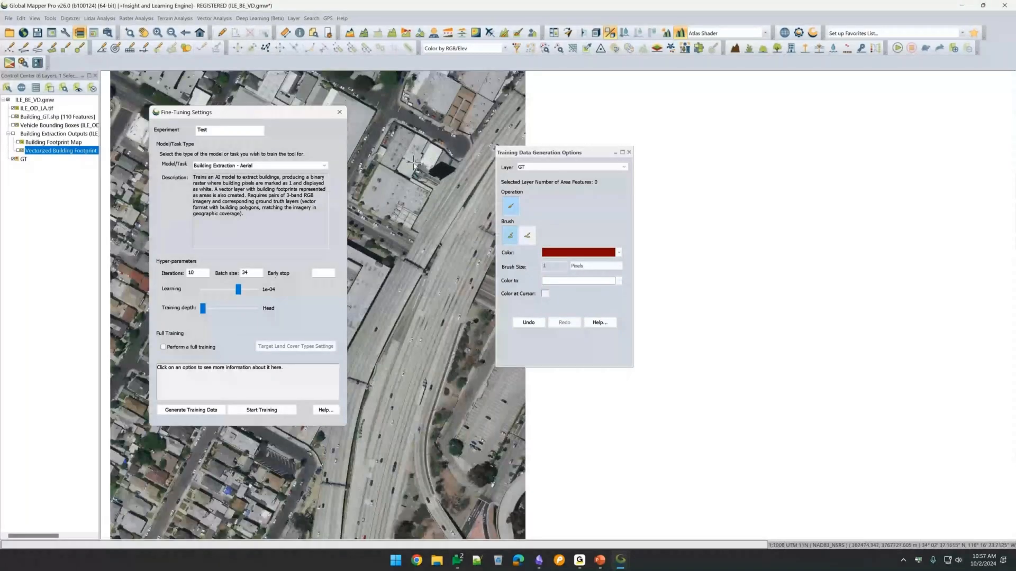
{"action": "mouse_move", "coordinate": [383, 172]}
{"action": "left_mouse_down"}
{"action": "mouse_move", "coordinate": [413, 125]}
{"action": "mouse_move", "coordinate": [406, 112]}
{"action": "mouse_move", "coordinate": [364, 161]}
{"action": "left_mouse_up"}
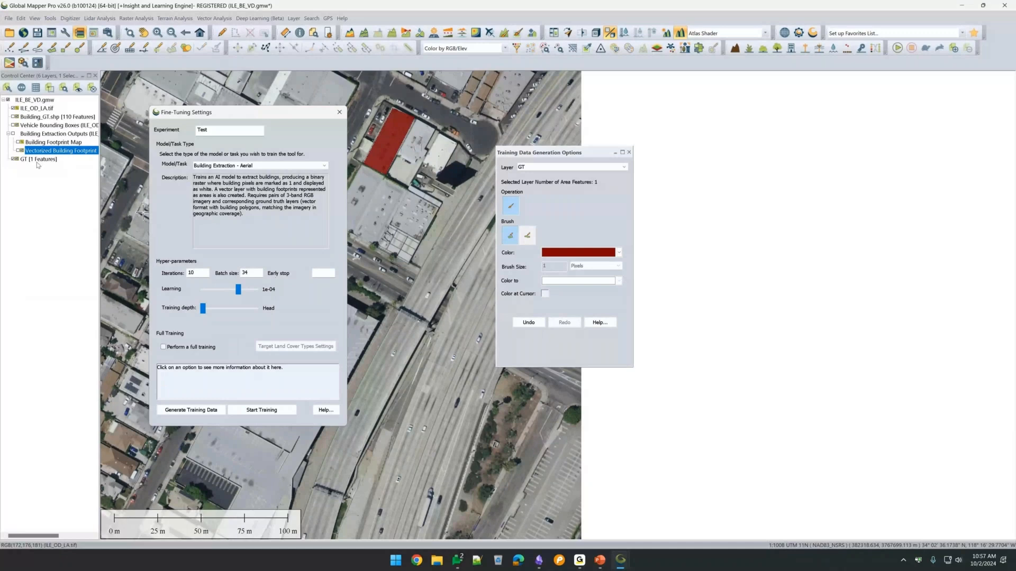
{"action": "left_click", "coordinate": [629, 151]}
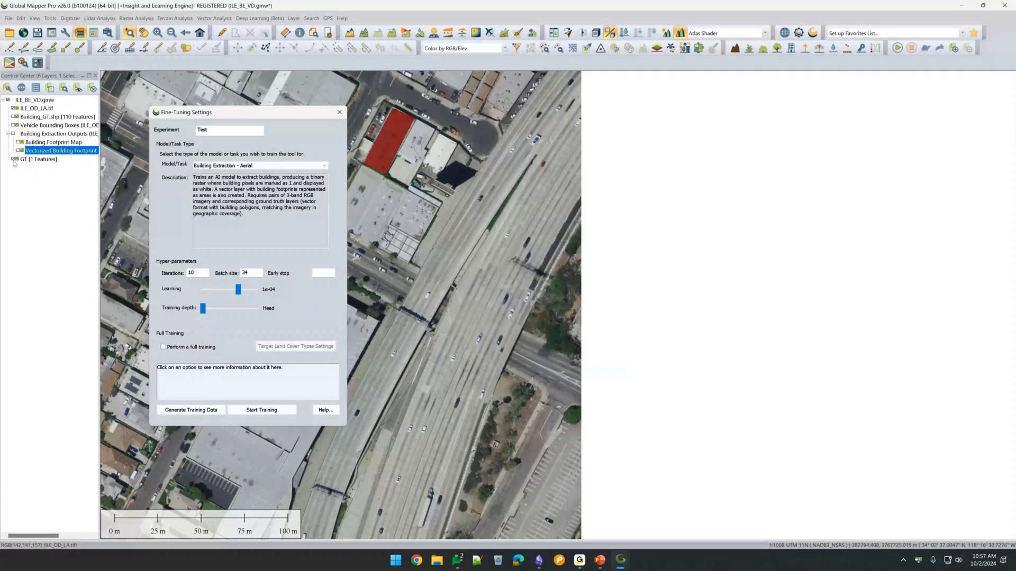
Step: Hide the GT layer and display the Building_GT.shp footprints over the imagery
{"action": "left_click", "coordinate": [15, 160]}
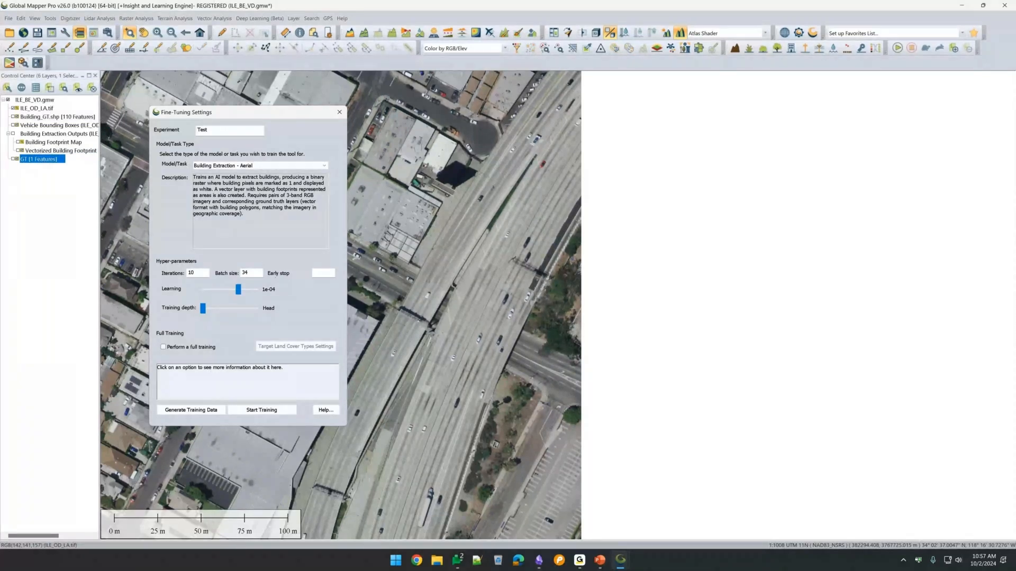
{"action": "left_click", "coordinate": [15, 117]}
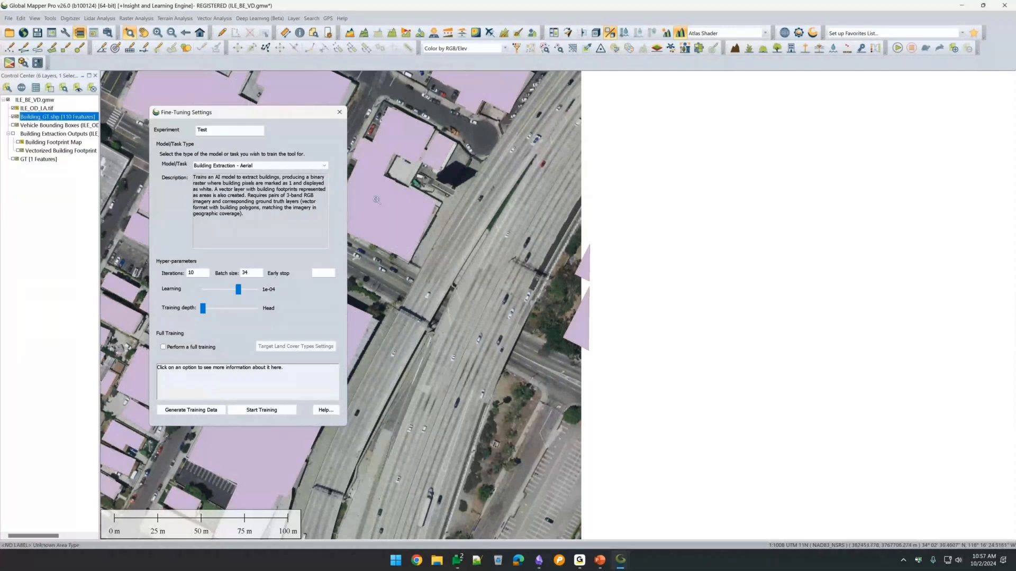
{"action": "scroll", "coordinate": [419, 215], "scroll_direction": "down", "scroll_amount": 1}
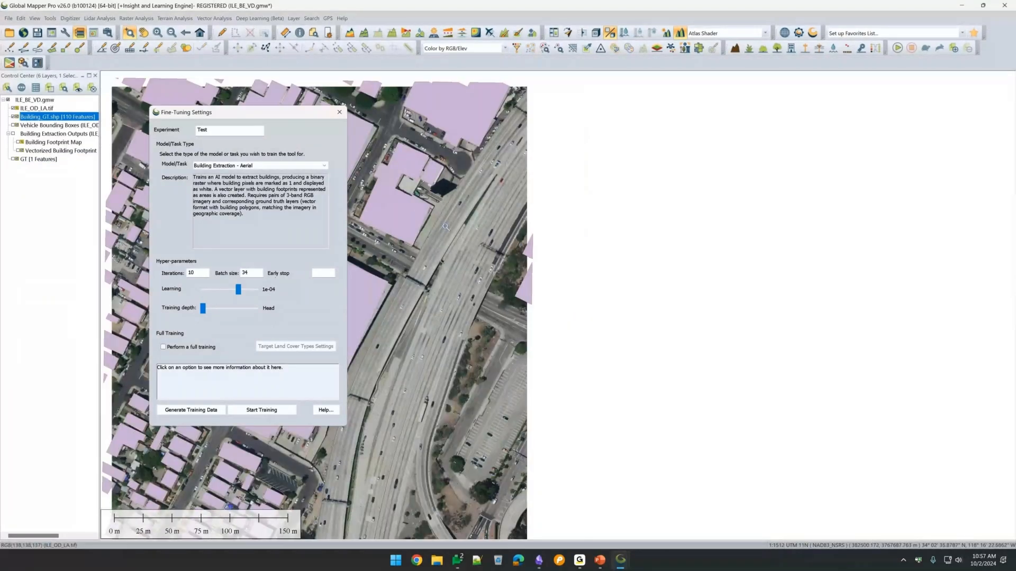
{"action": "left_click_drag", "start_coordinate": [446, 227], "coordinate": [523, 255]}
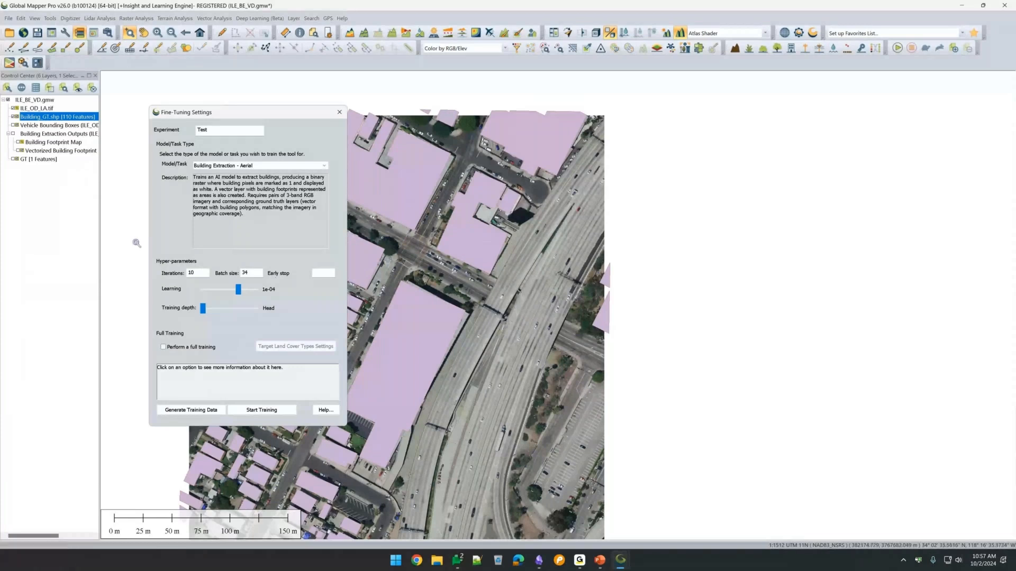
Step: Try to train the model on the ILE_OD_LA.tif raster with ground truth data, then close the training windows and hide Building_GT.shp
{"action": "left_click", "coordinate": [262, 410]}
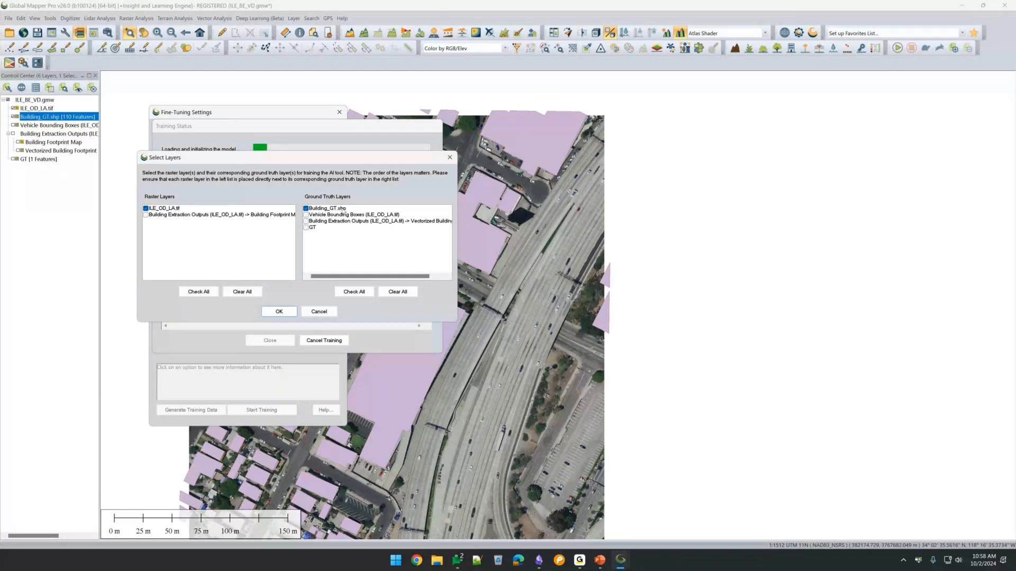
{"action": "left_click", "coordinate": [307, 228]}
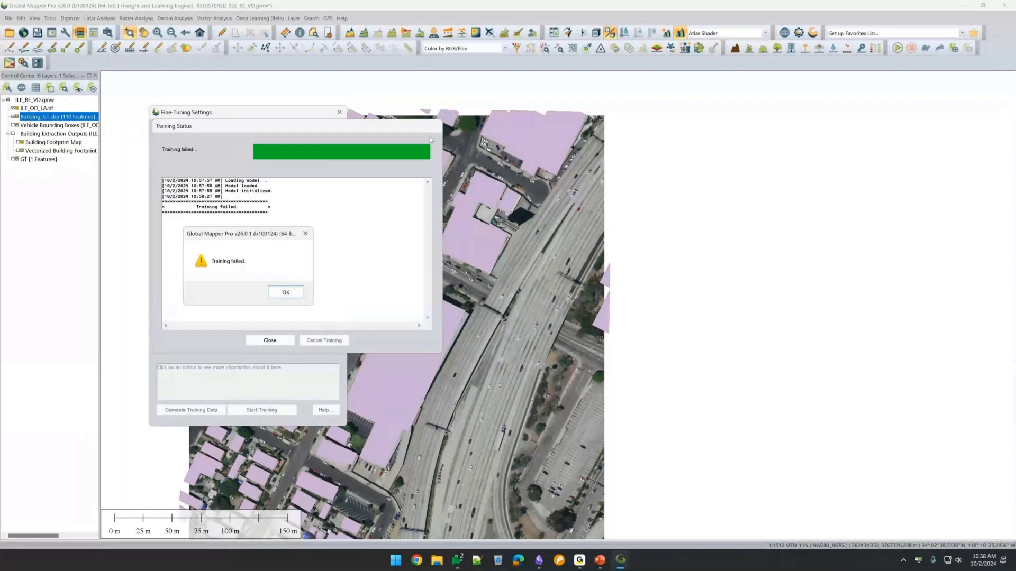
{"action": "left_click", "coordinate": [286, 292]}
{"action": "left_click", "coordinate": [270, 340]}
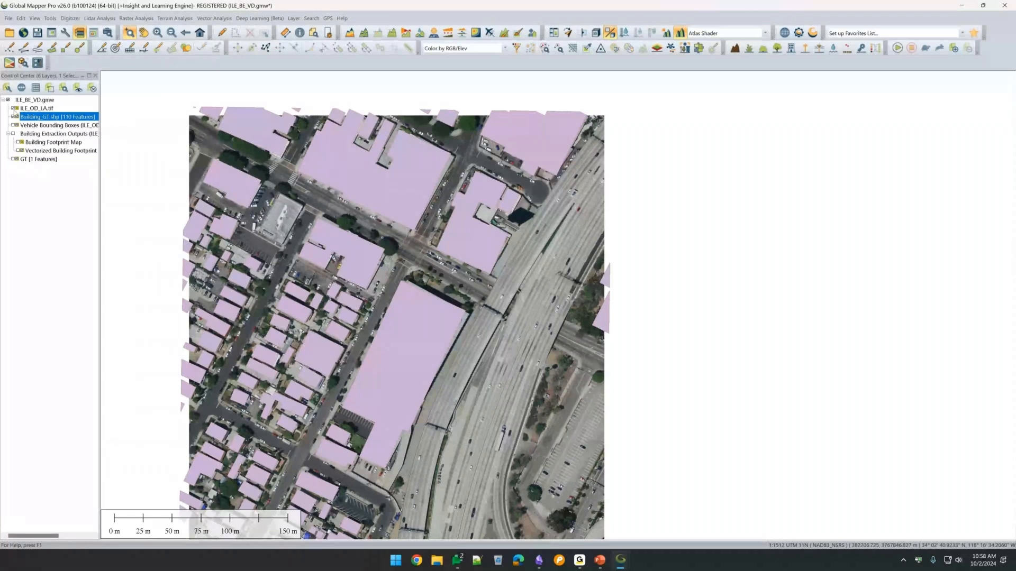
{"action": "left_click", "coordinate": [14, 116]}
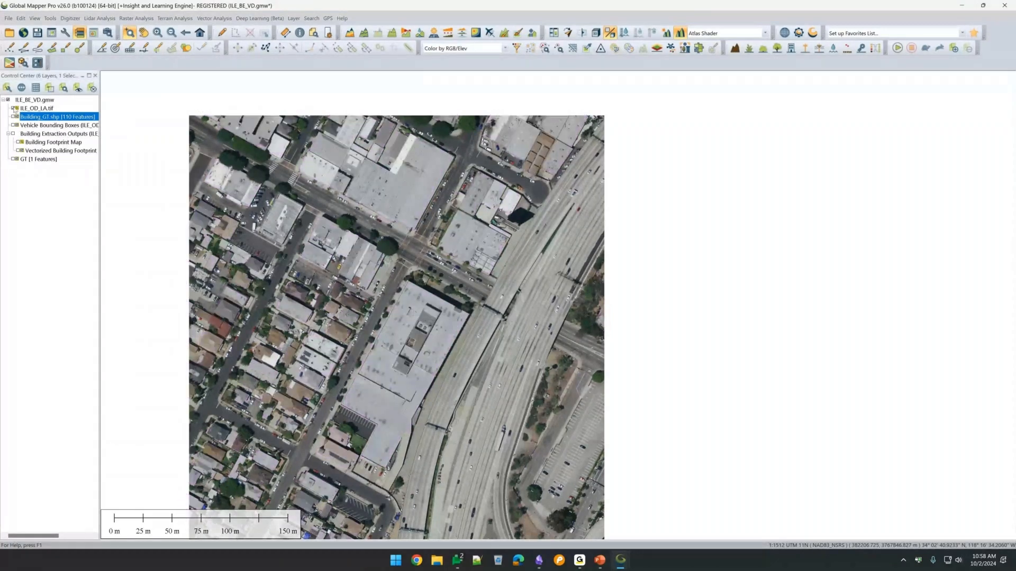
Step: Switch to the PowerPoint presentation and resume the slide show at the Downloading Models slide
{"action": "key", "text": "alt+Tab"}
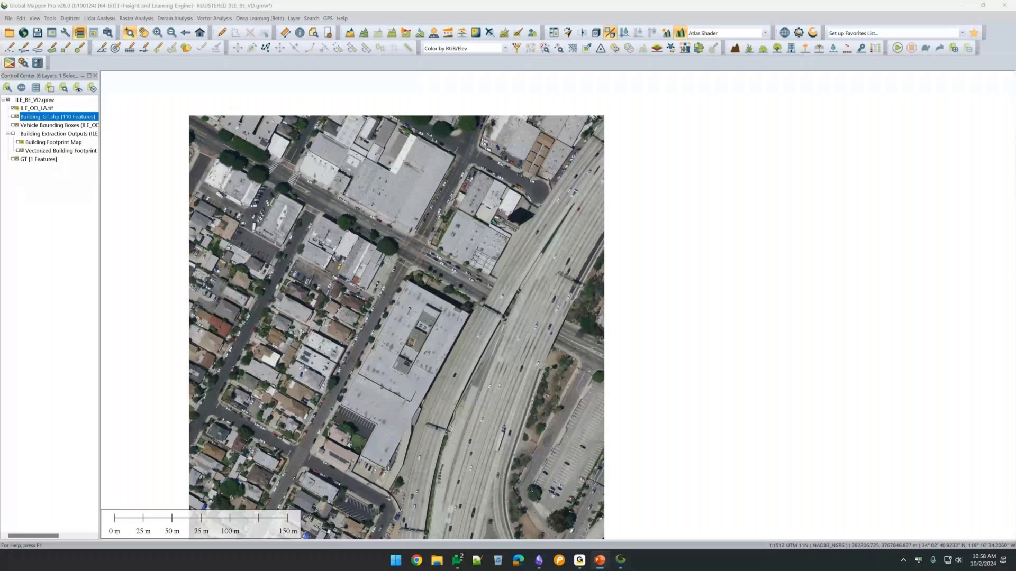
{"action": "key", "text": "shift+F5"}
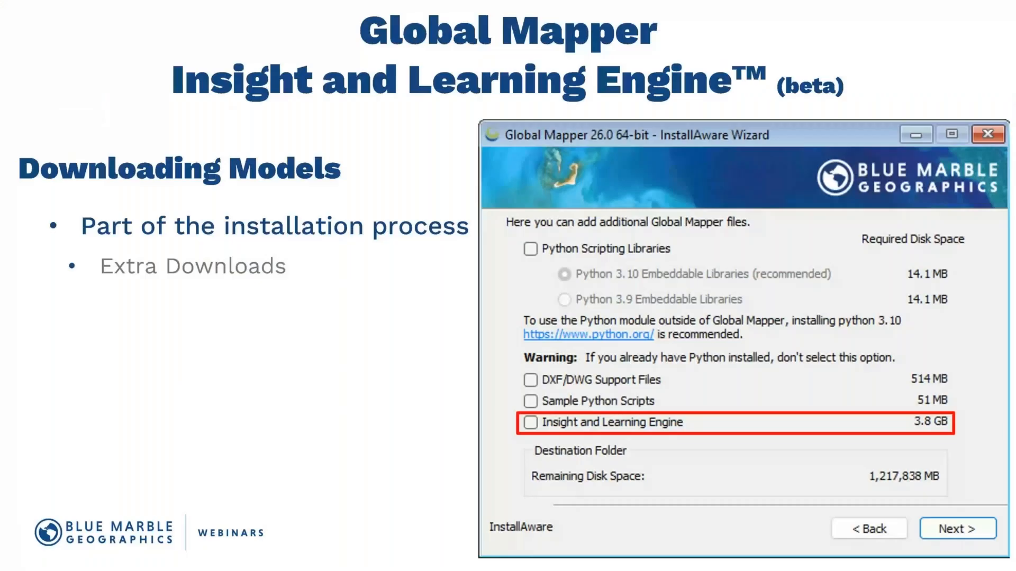
{"action": "left_click", "coordinate": [113, 373]}
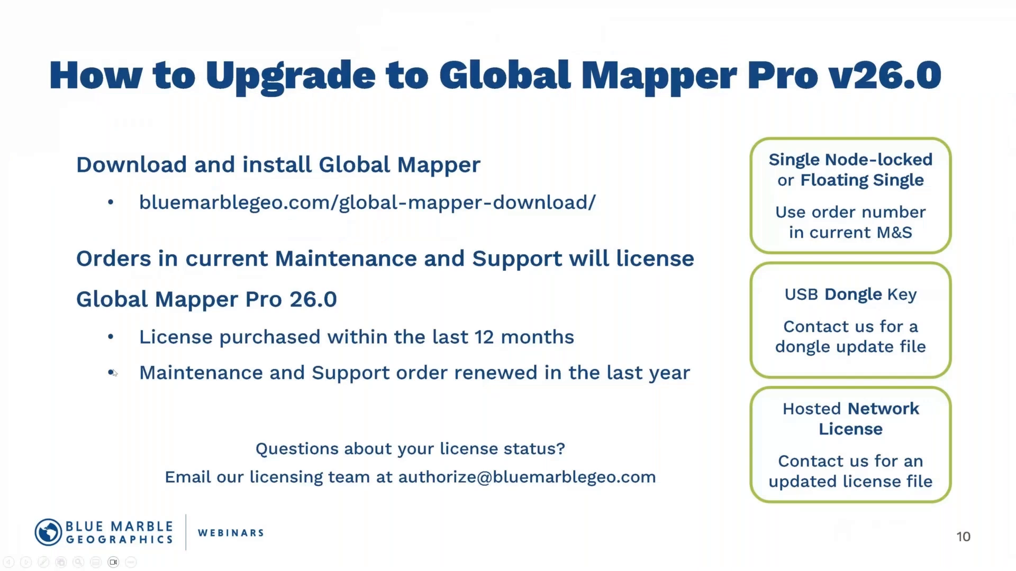
{"action": "key", "text": "Left"}
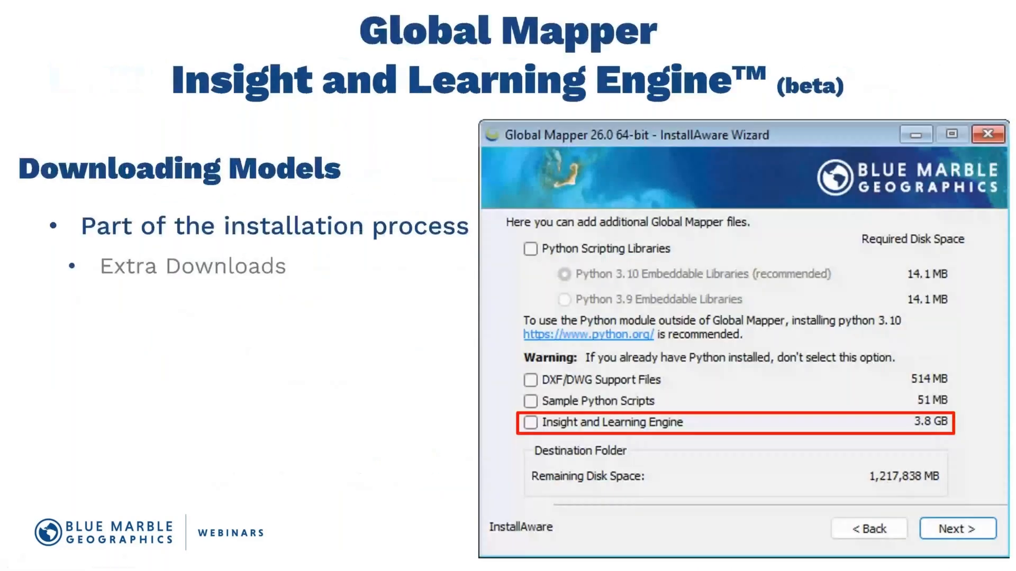